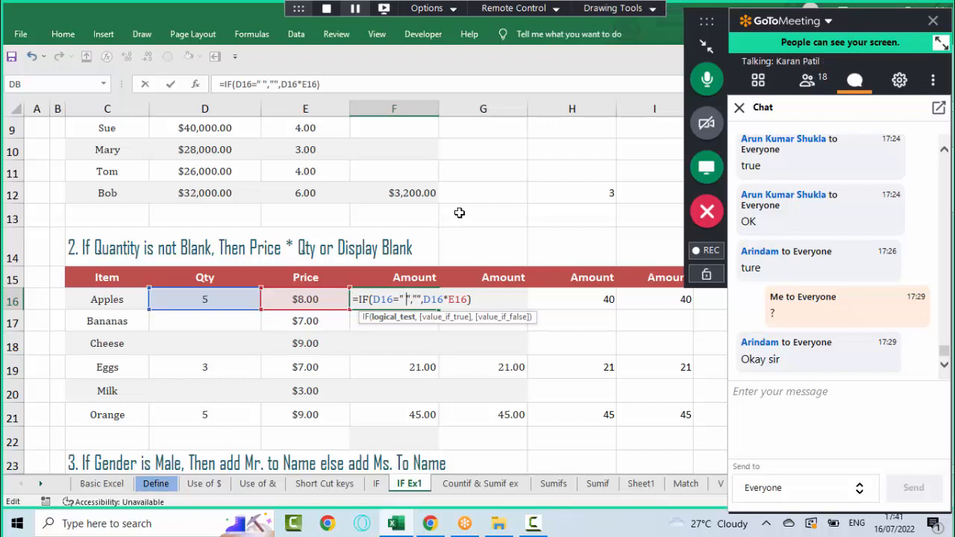
- Complete the F16 formula as =IF(D16=" "," ",D16*E16) and fill it down through F21
key(Right)
key(Right)
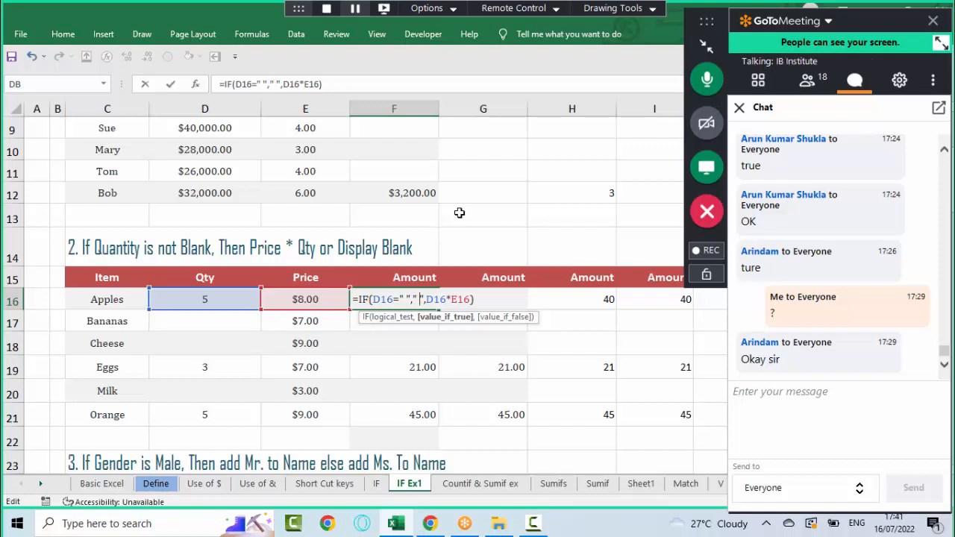
key(Return)
key(Up)
key(shift+Down)
key(shift+Down)
key(shift+Down)
key(shift+Down)
key(shift+Down)
key(ctrl+d)
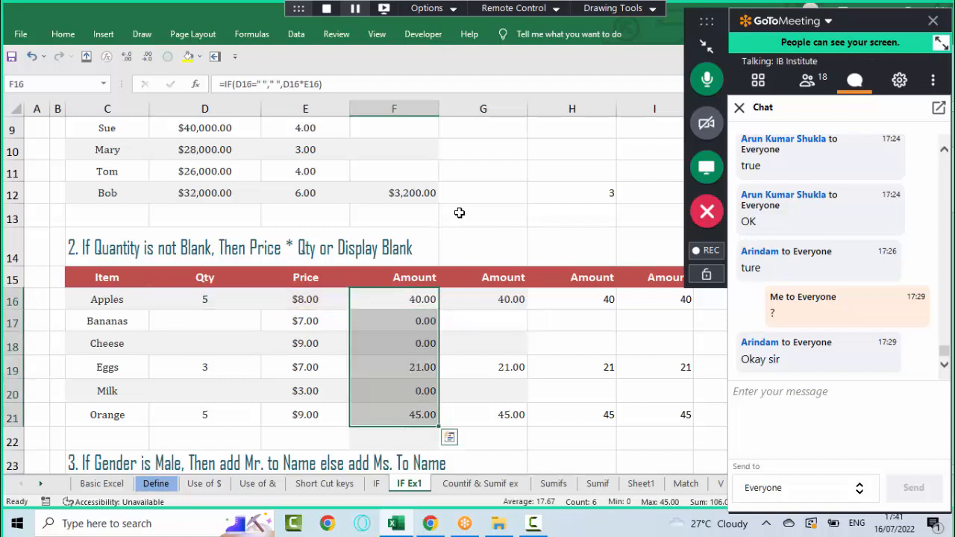
- Remove the spaces between the quotes in F17 so its formula is =IF(D17="","",D17*E17)
key(Down)
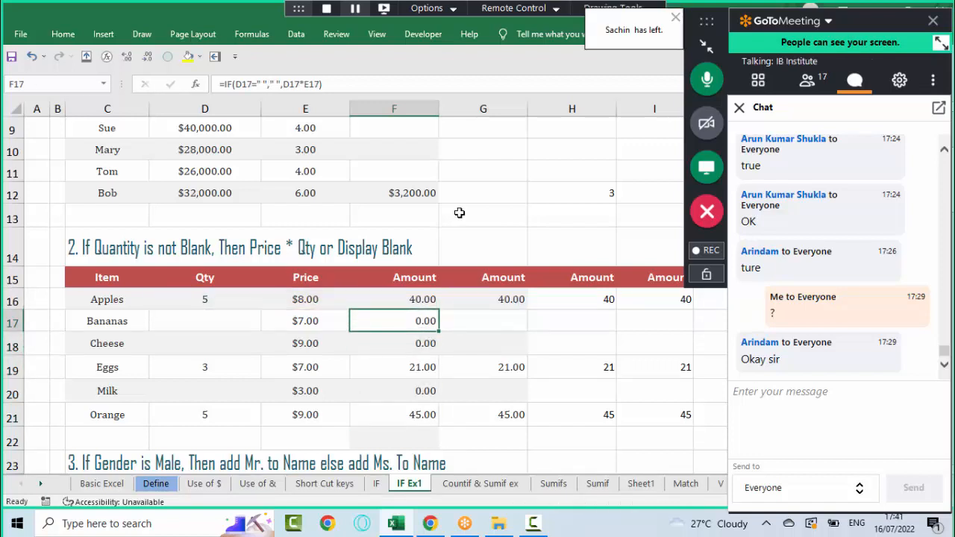
key(F2)
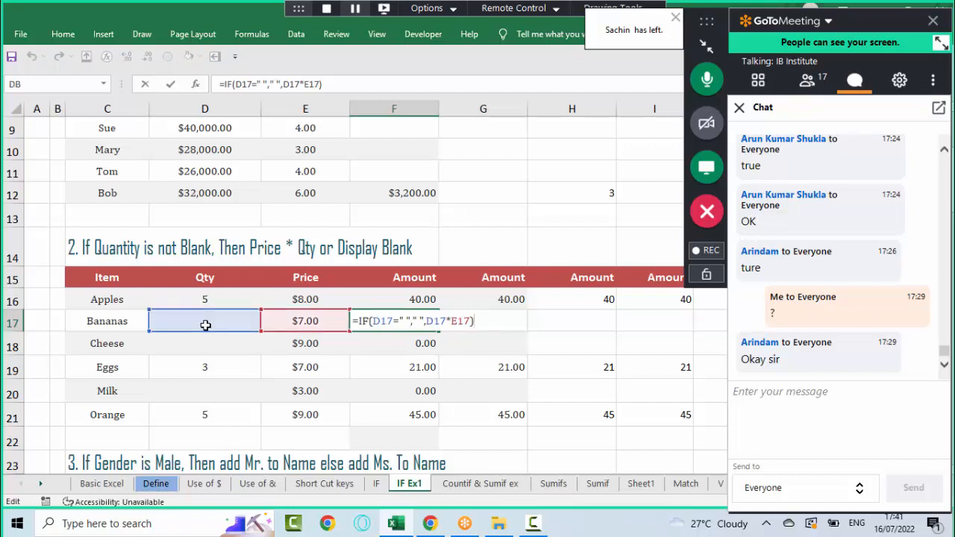
click(407, 321)
key(BackSpace)
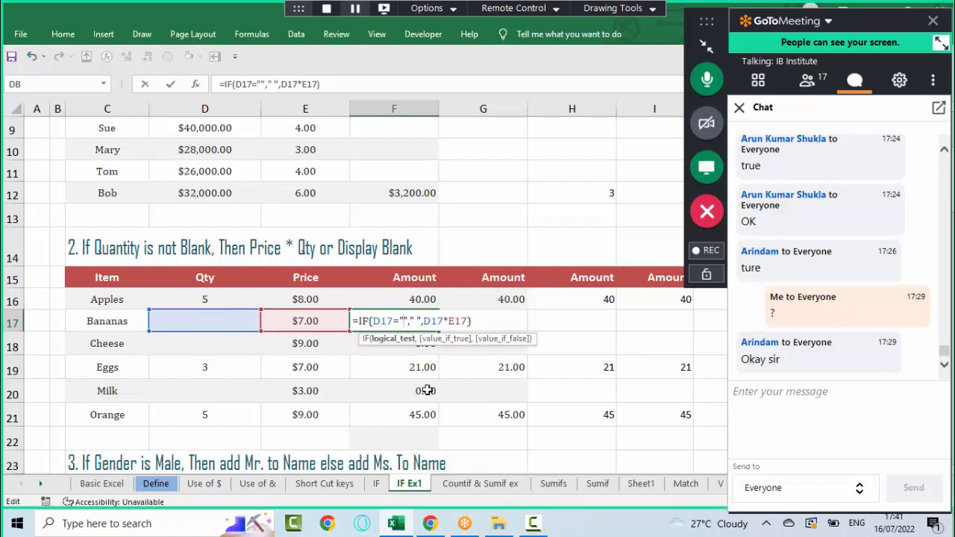
key(Right)
key(Right)
key(Right)
key(Right)
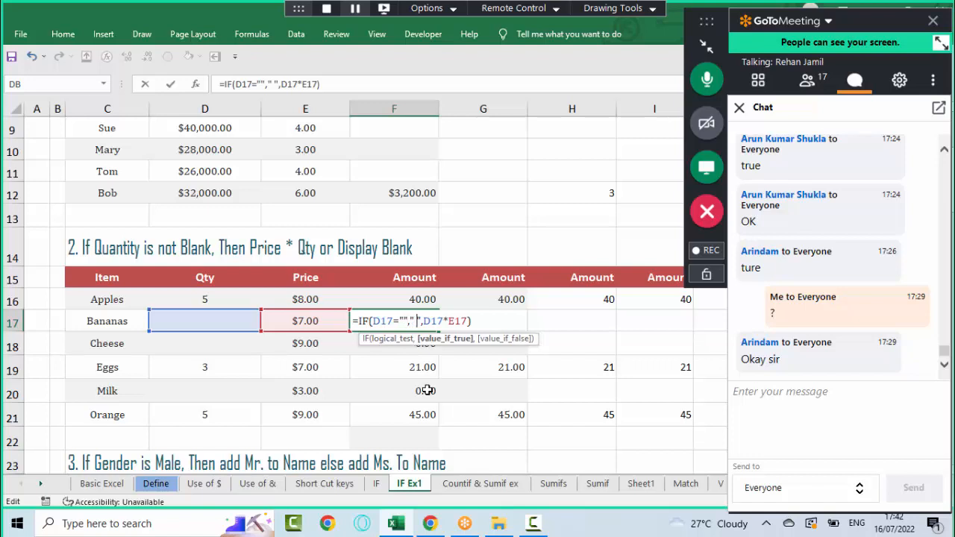
key(BackSpace)
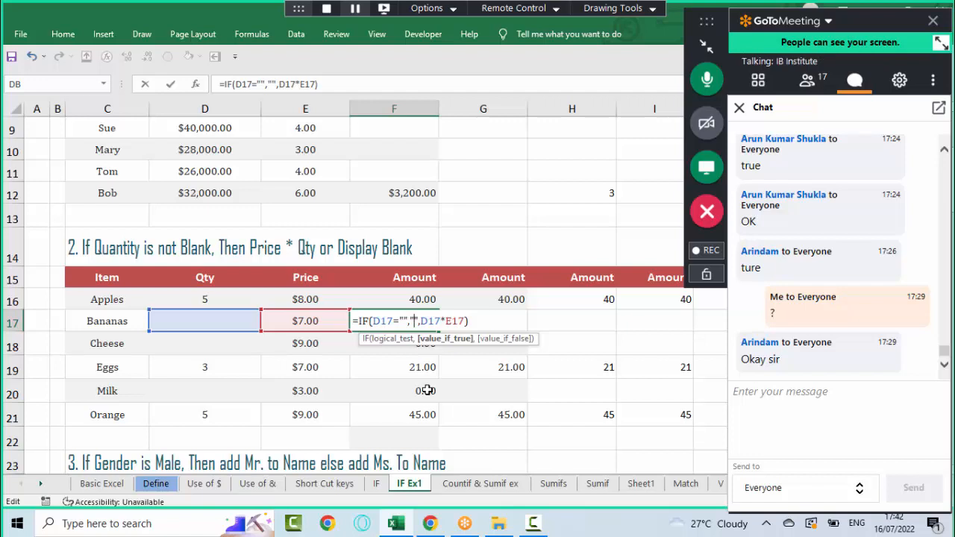
key(Return)
- Copy the corrected formula from F17 over the whole Amount range F16:F21
key(Up)
key(Up)
key(Down)
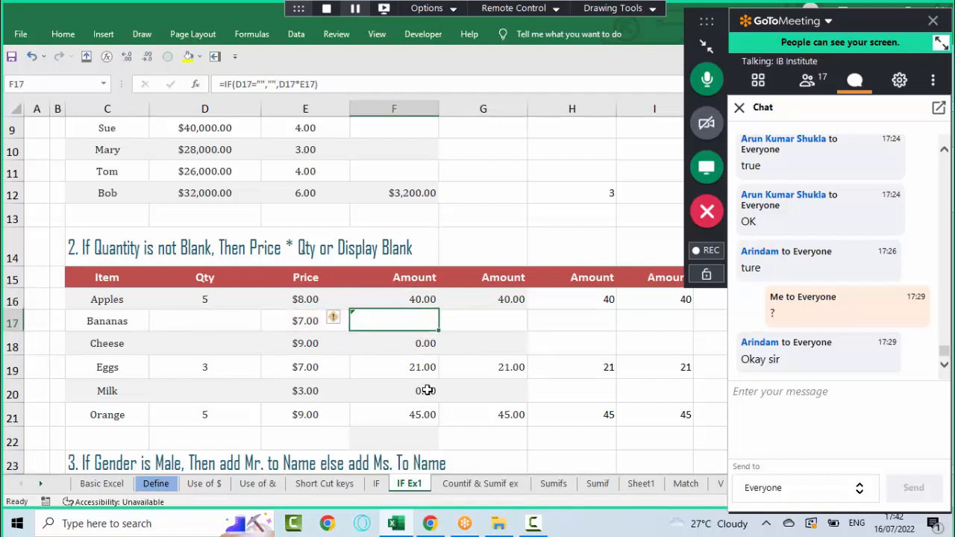
key(Up)
key(Down)
key(Up)
key(ctrl+c)
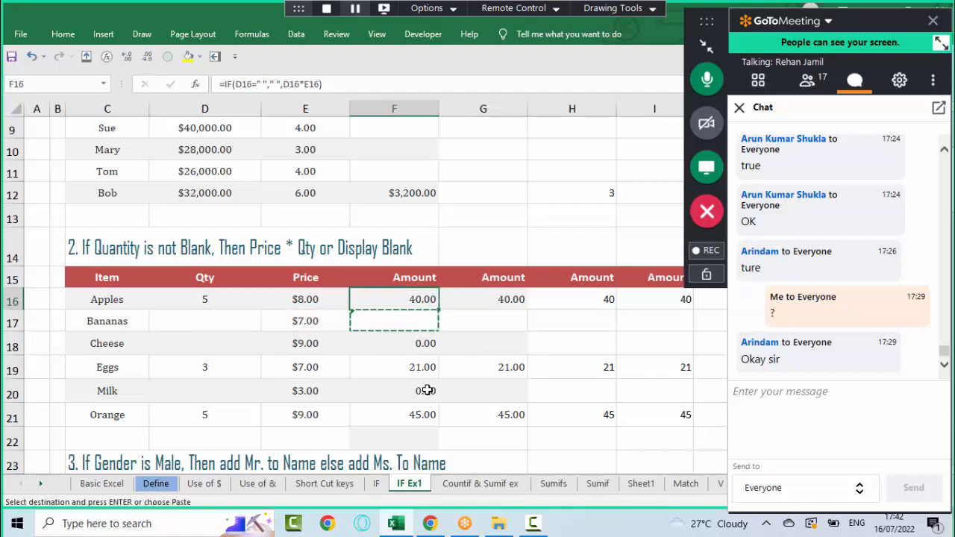
key(shift+Down)
key(shift+Down)
key(shift+Down)
key(shift+Down)
key(shift+Down)
key(ctrl+v)
key(Right)
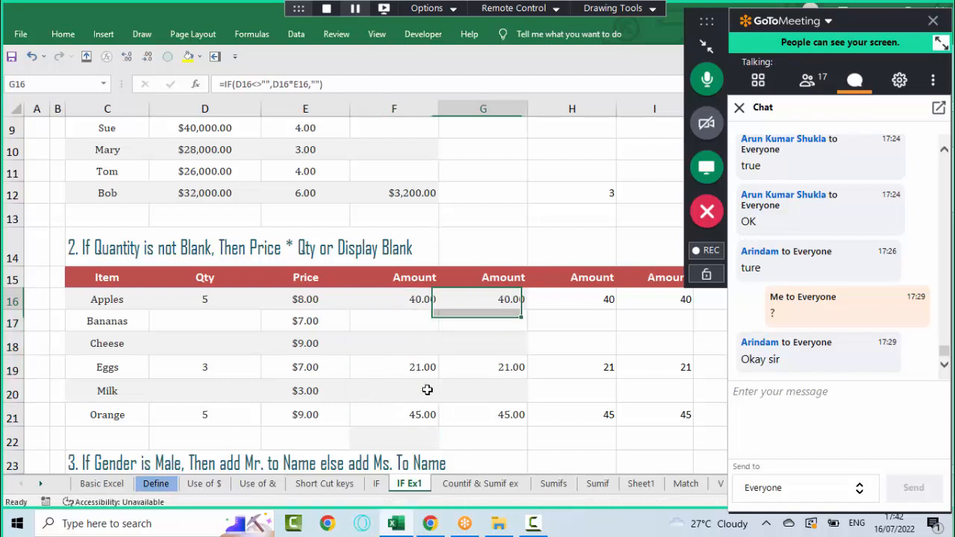
- Examine the exercise 3 table on adding Mr. or Ms. to each name, around the first Mr/Ms cell E25
key(Down)
key(Down)
key(Down)
key(Down)
key(Down)
key(Down)
key(Down)
key(Down)
key(Down)
key(Down)
key(Down)
key(Down)
key(Down)
key(Down)
key(Down)
key(Down)
key(Down)
key(Down)
key(Left)
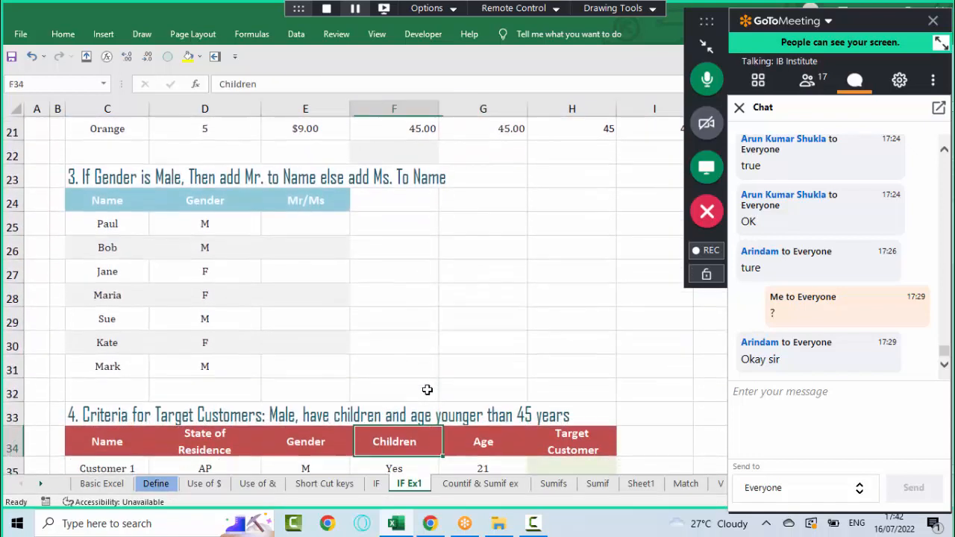
key(Left)
key(ctrl+Up)
key(Down)
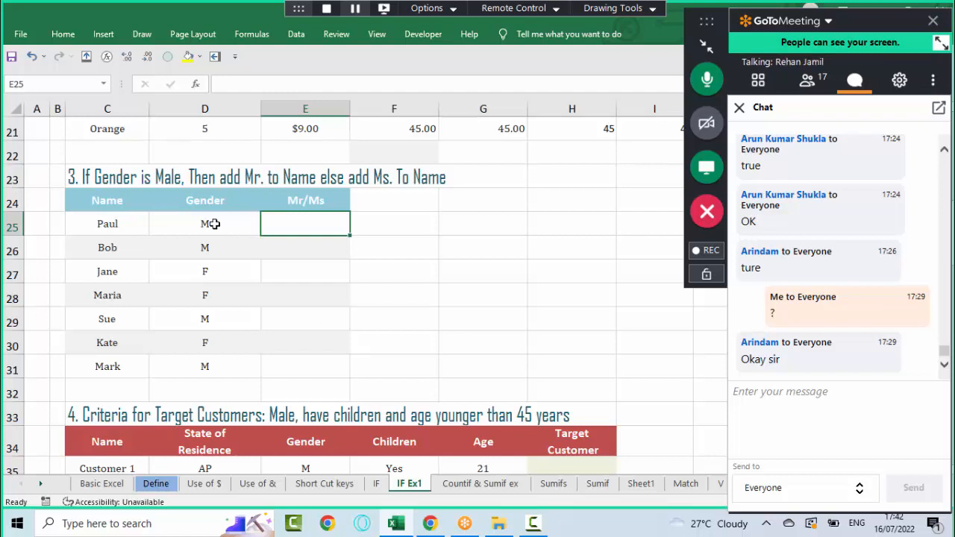
key(Right)
key(Right)
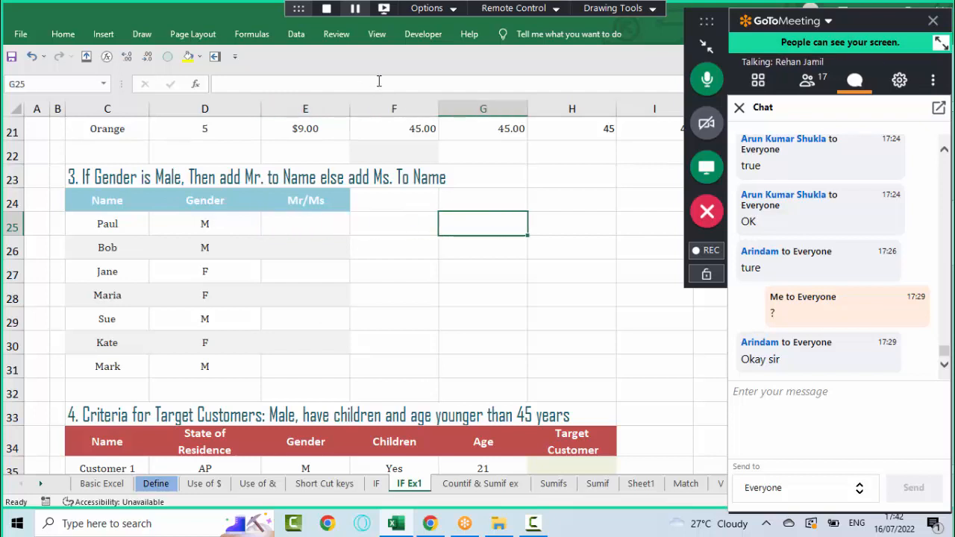
- Collapse the meeting panel and inspect the ISBLANK formula in Amount cell H16
click(707, 46)
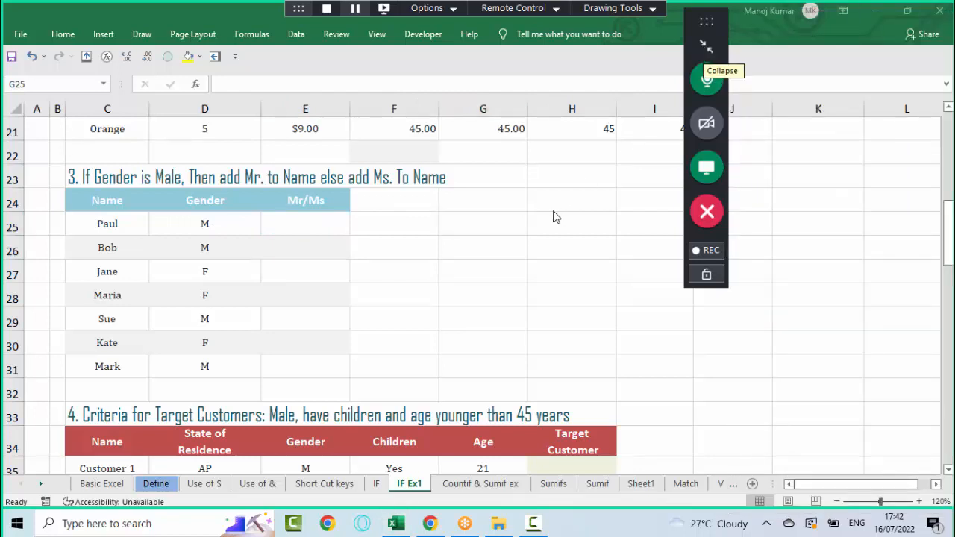
key(Right)
key(Up)
key(Up)
key(Up)
key(Up)
key(Up)
key(Up)
key(Up)
key(Up)
key(Up)
key(Up)
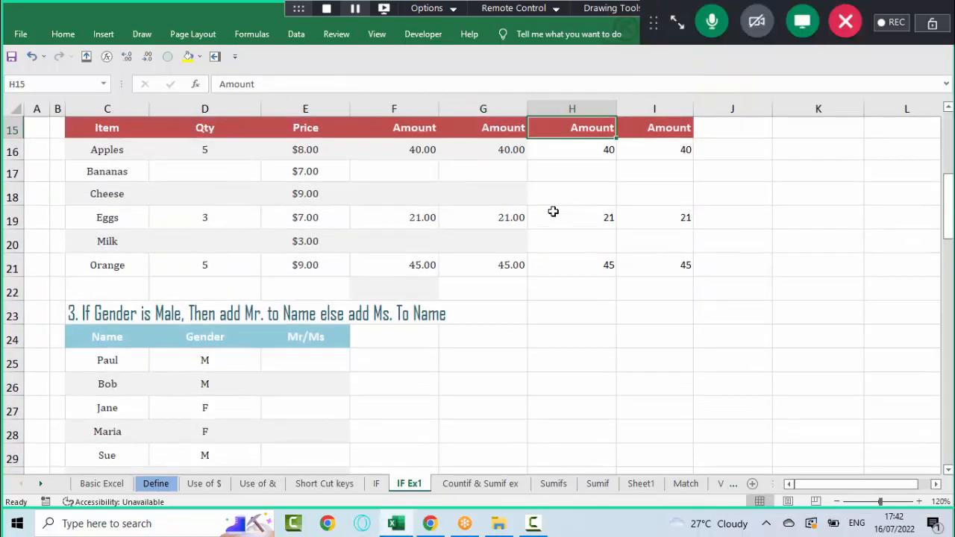
key(Down)
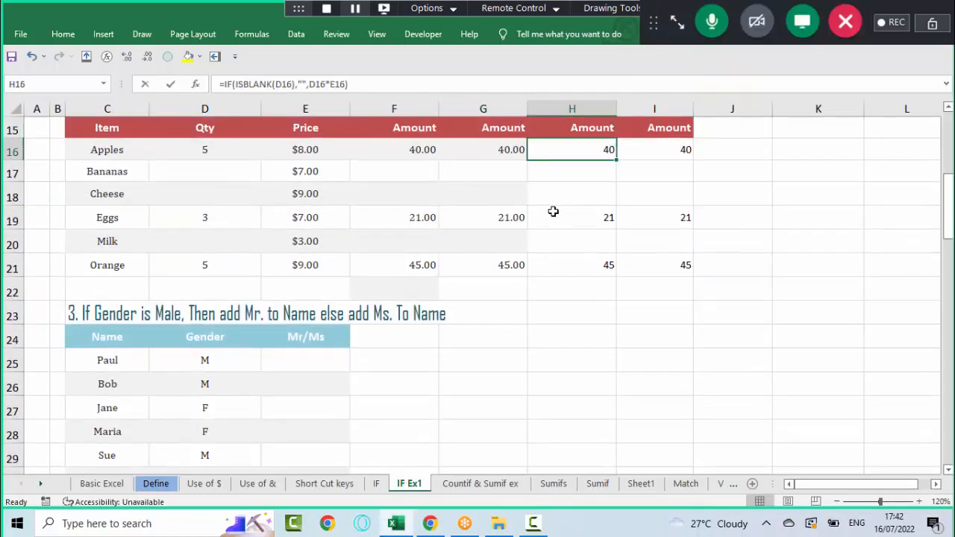
key(F2)
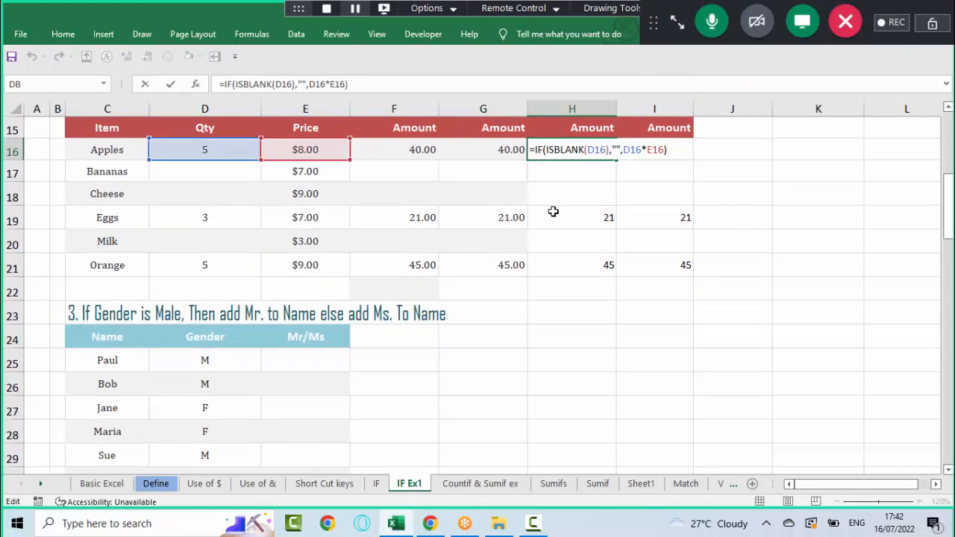
key(shift+Home)
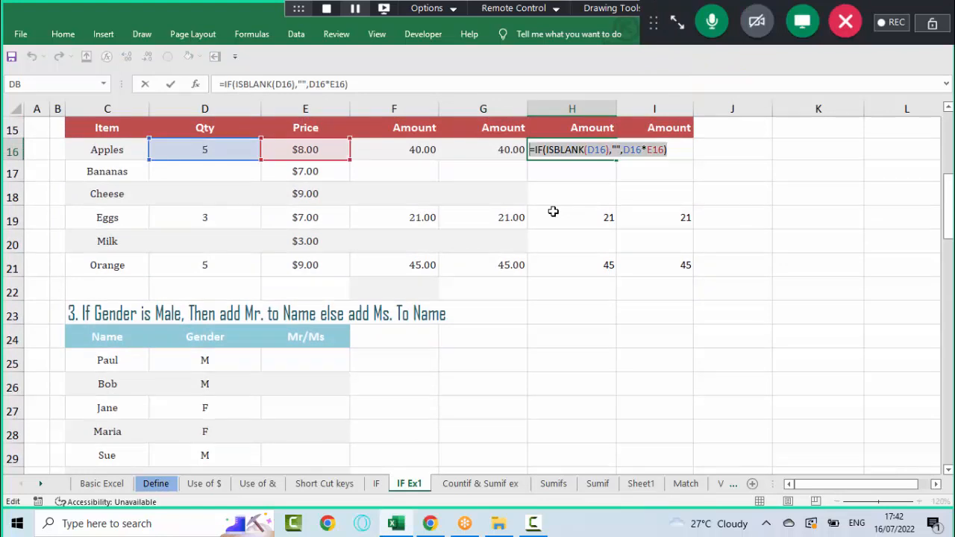
key(Escape)
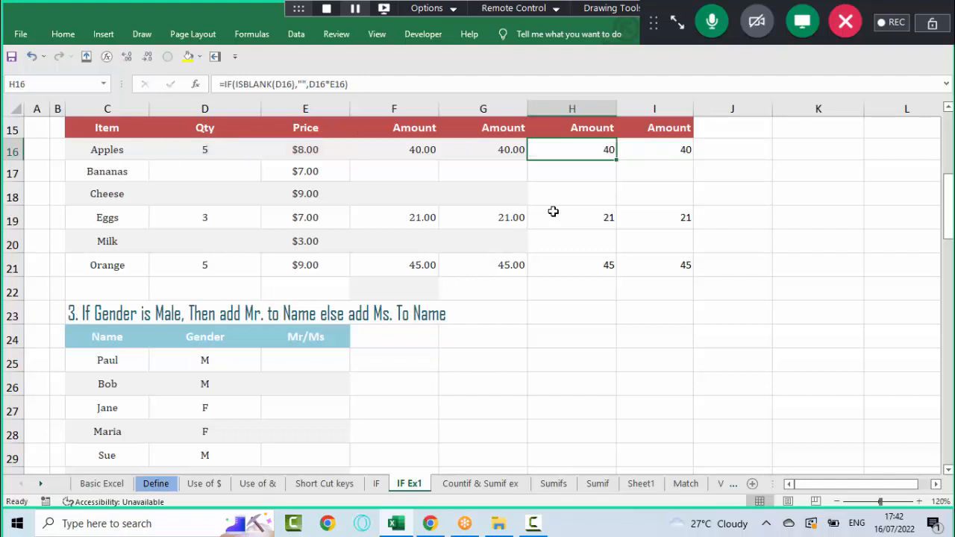
- Copy the formula =IF(ISNUMBER(D16),D16*E16,"") from I16 and send it to everyone in the GoToMeeting chat
key(Right)
key(F2)
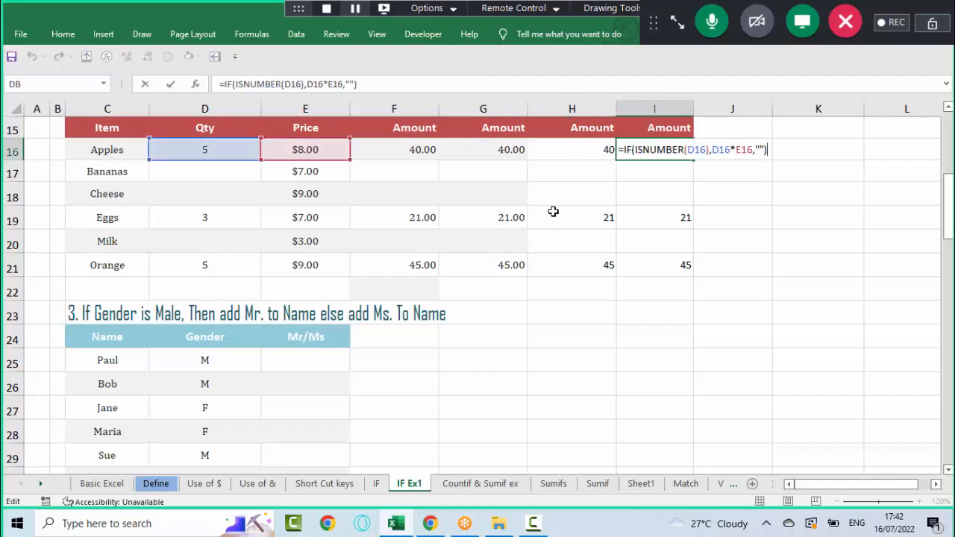
key(shift+Home)
key(Return)
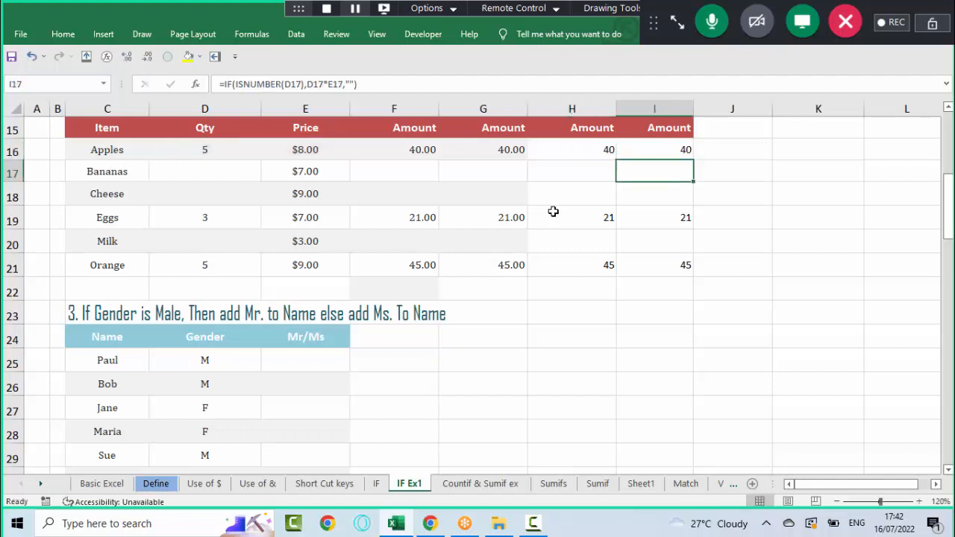
click(677, 22)
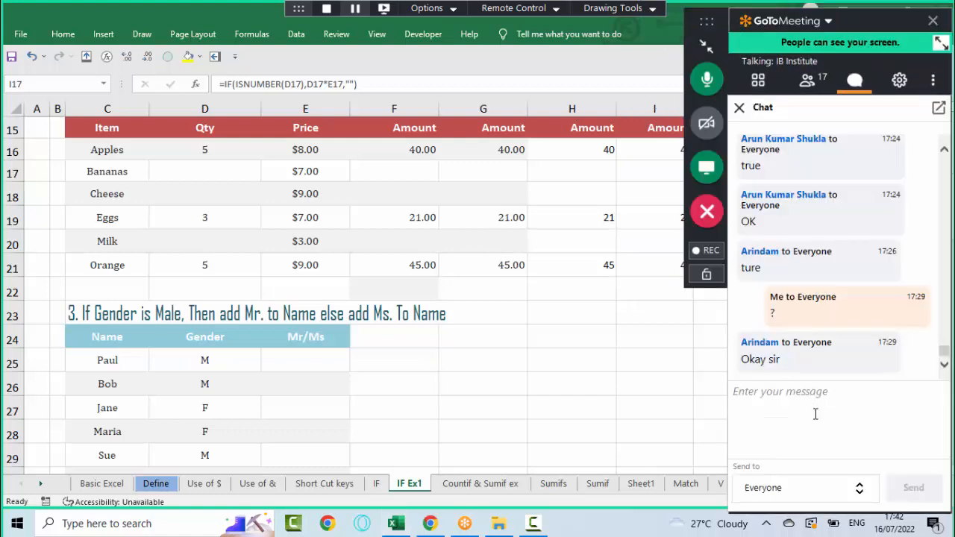
key(ctrl+v)
key(Return)
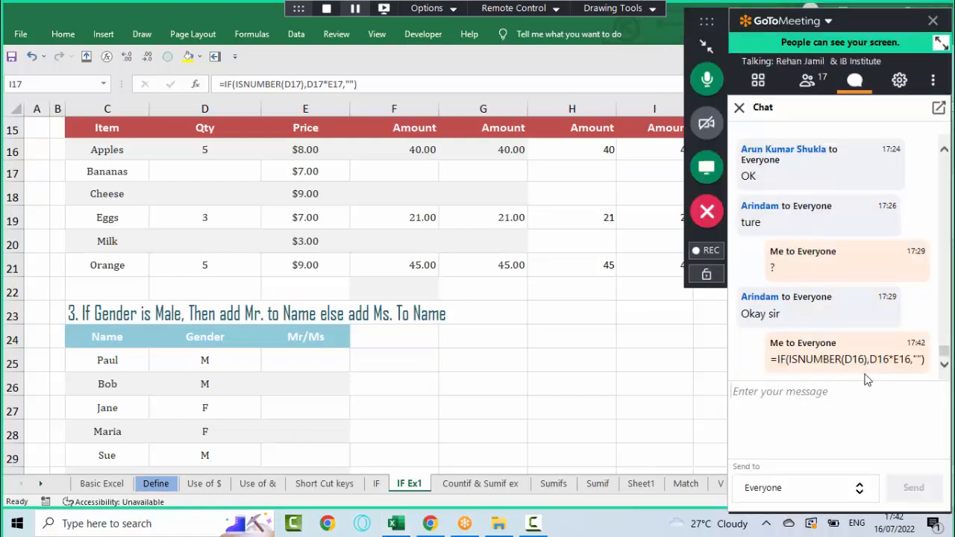
click(593, 300)
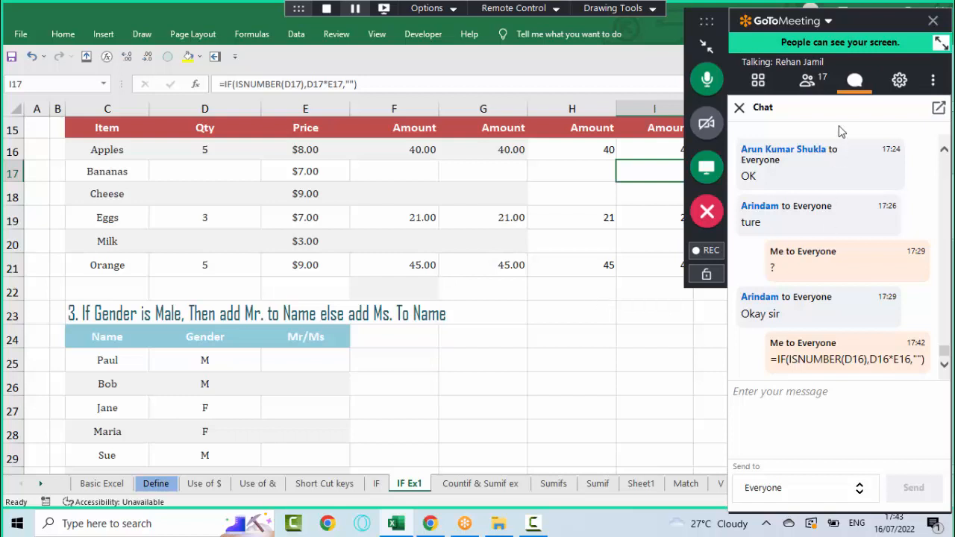
- Select the first Mr/Ms cell, E25, in exercise 3 and save the workbook
click(456, 373)
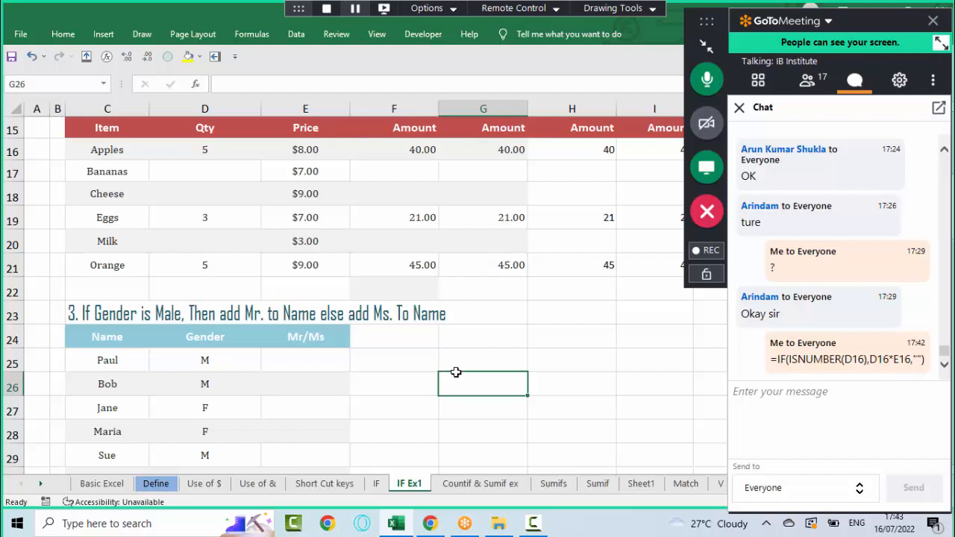
key(Down)
key(Down)
key(Down)
key(Down)
key(Down)
key(Down)
key(Down)
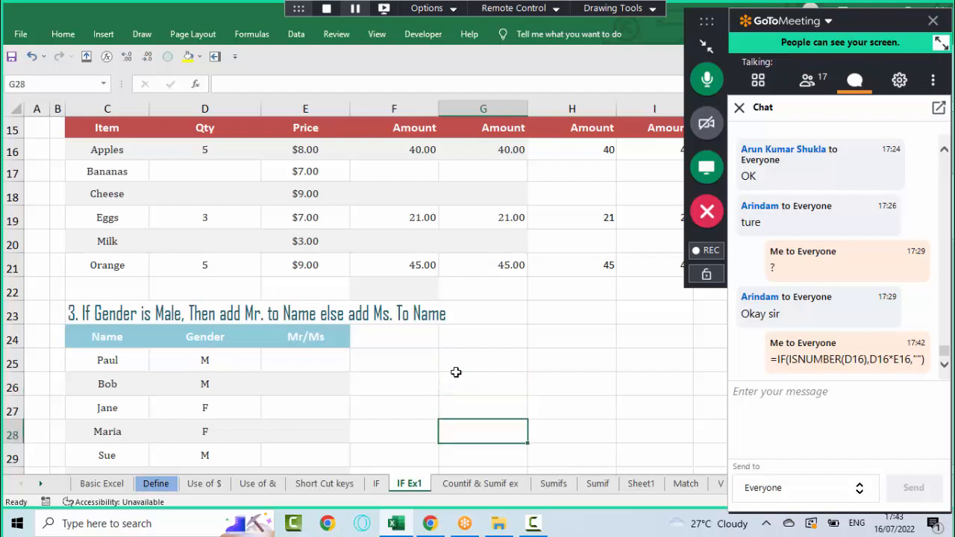
key(Left)
key(Left)
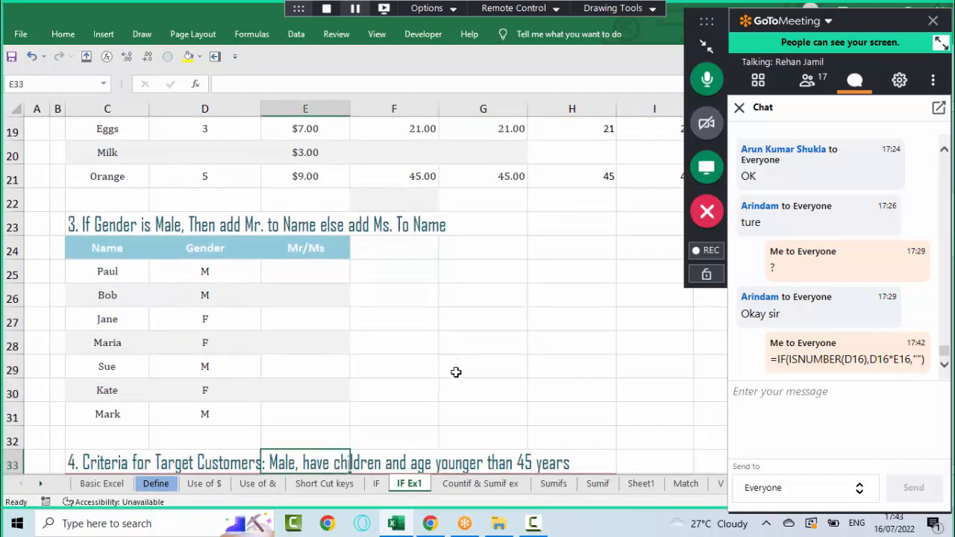
key(ctrl+Up)
key(Down)
key(ctrl+s)
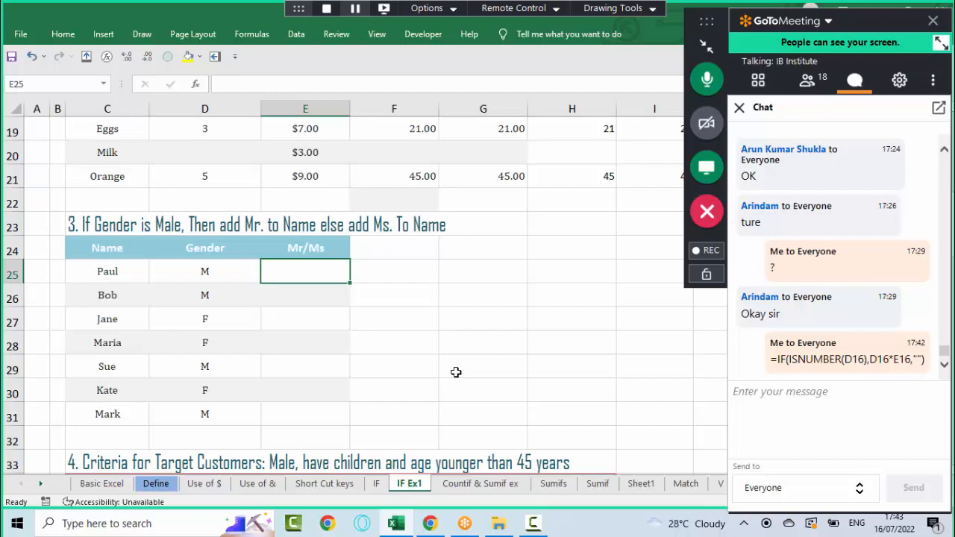
- Review the ISNUMBER formula in Amount cell I16 of exercise 2
key(Right)
key(Right)
key(Right)
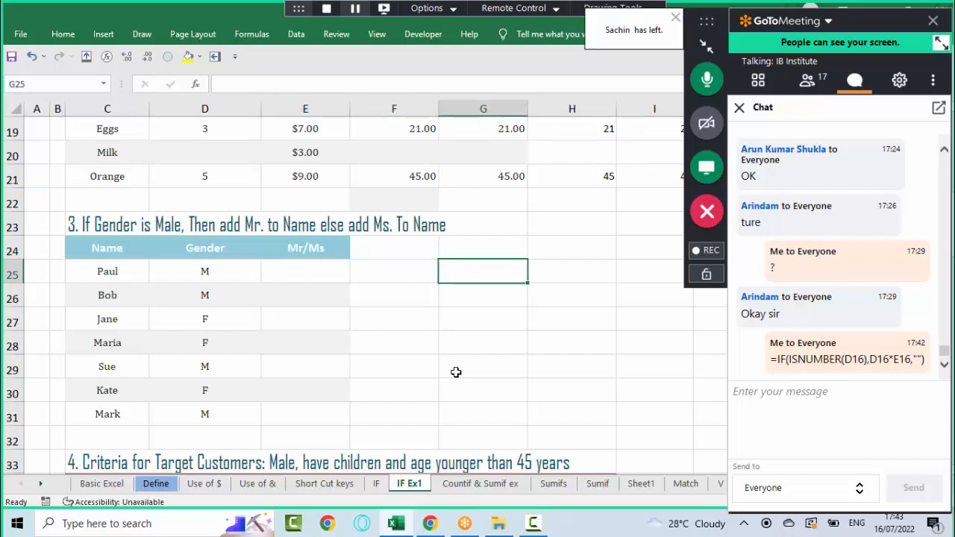
key(Up)
key(Up)
key(Up)
key(Up)
key(Up)
key(Up)
key(Up)
key(Up)
key(Up)
key(Up)
key(Right)
key(Down)
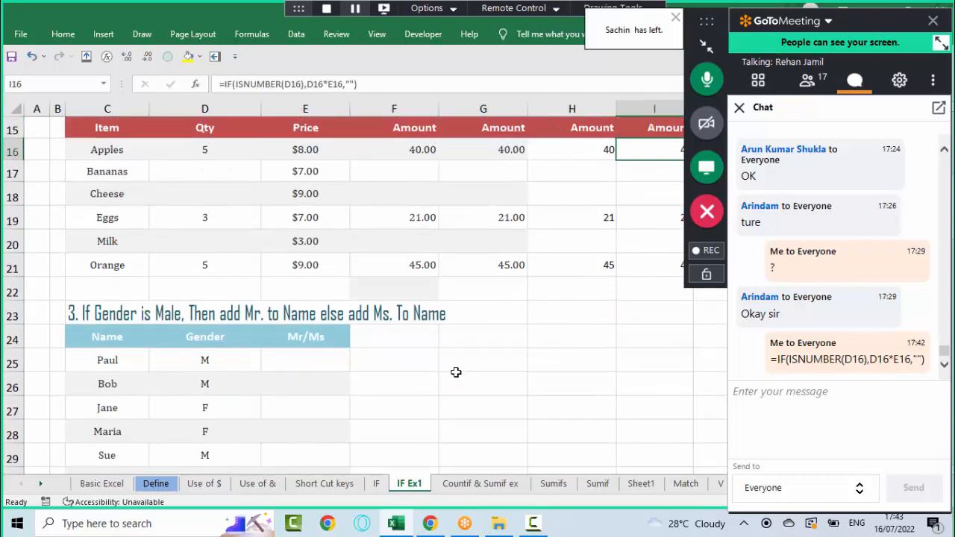
key(F2)
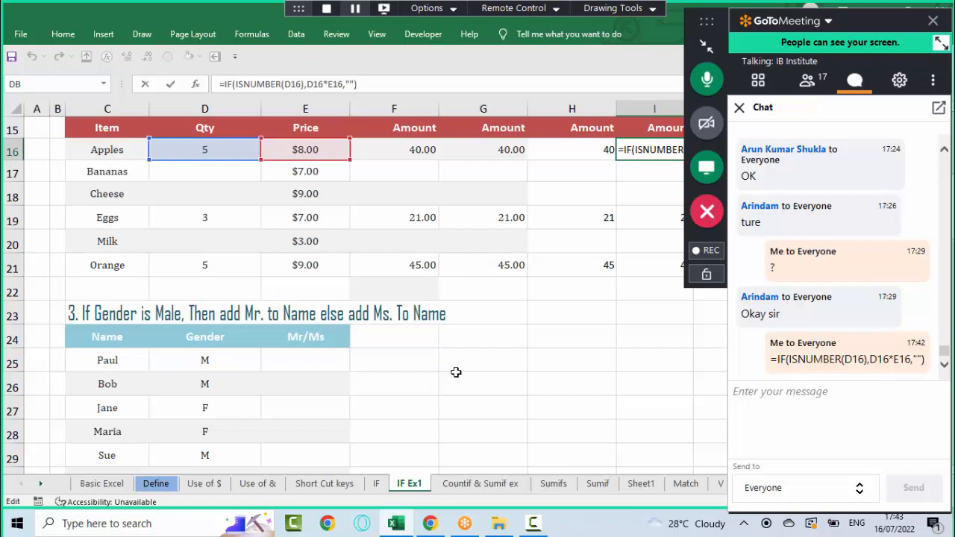
key(Return)
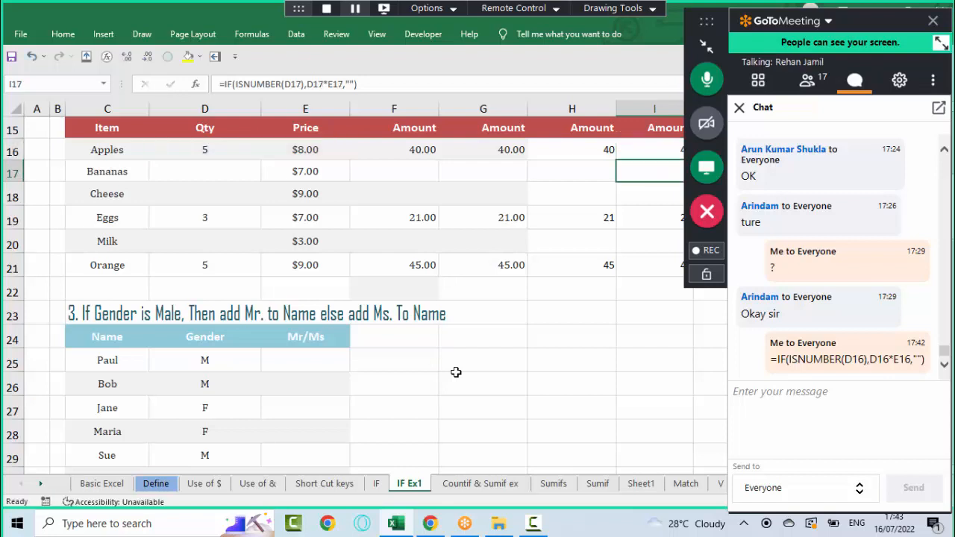
- Return to exercise 3 and select E25, the Mr/Ms cell in Paul's row
key(Down)
key(Down)
key(Down)
key(Down)
key(Down)
key(Down)
key(Down)
key(Down)
key(Down)
key(Down)
key(Down)
key(Left)
key(Left)
key(Left)
key(Left)
key(Down)
key(Down)
key(Down)
key(Down)
key(Down)
key(Down)
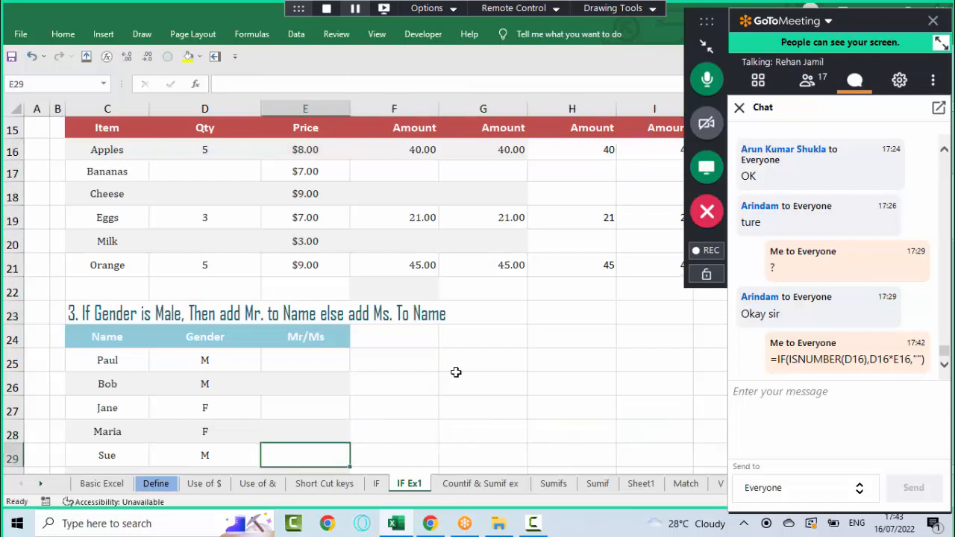
key(Down)
key(Down)
key(Up)
key(Up)
key(Up)
key(Up)
key(Up)
key(Up)
key(Up)
key(Up)
key(Up)
key(Up)
key(Up)
key(Up)
key(Up)
key(Up)
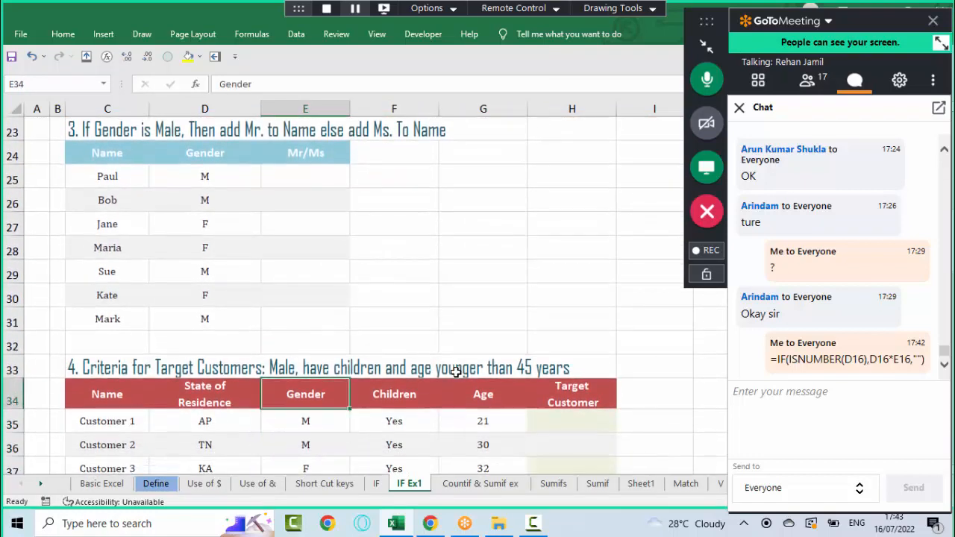
key(Down)
key(Down)
key(Down)
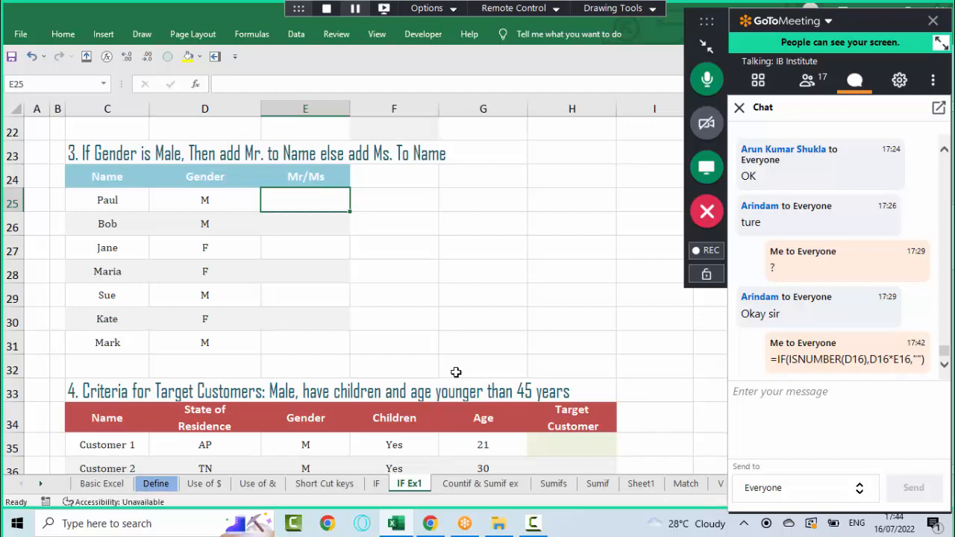
key(Left)
key(Right)
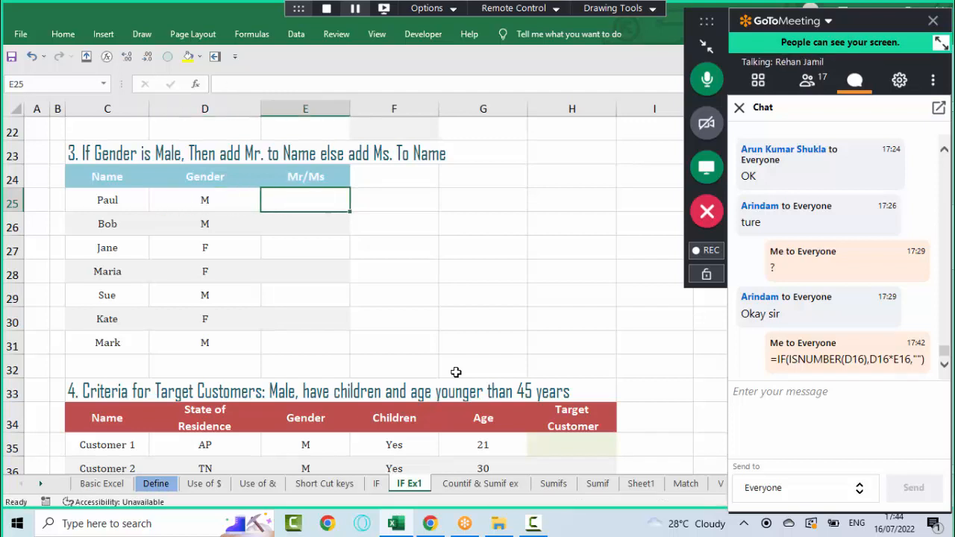
key(Up)
key(Up)
key(Up)
key(Up)
key(Down)
key(Down)
key(Down)
key(Down)
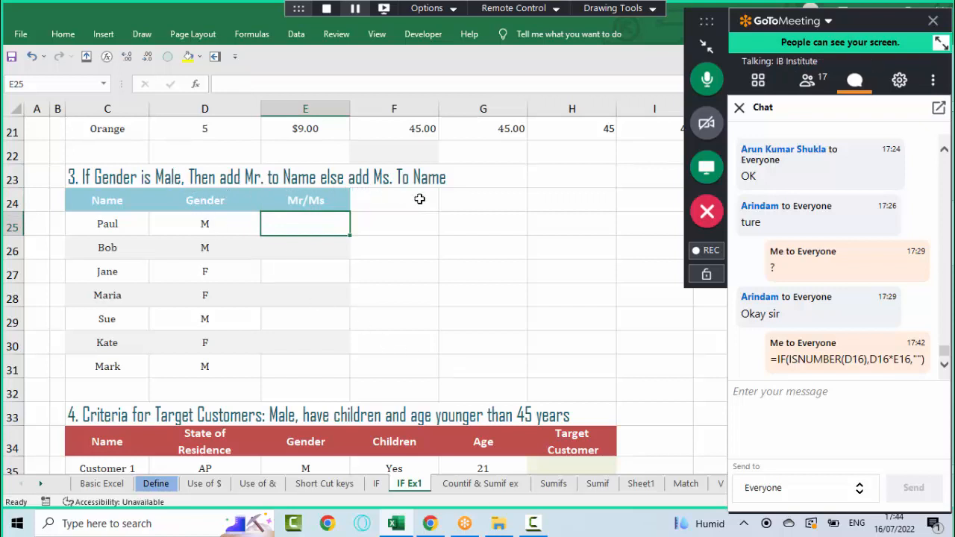
click(207, 224)
click(326, 223)
click(210, 227)
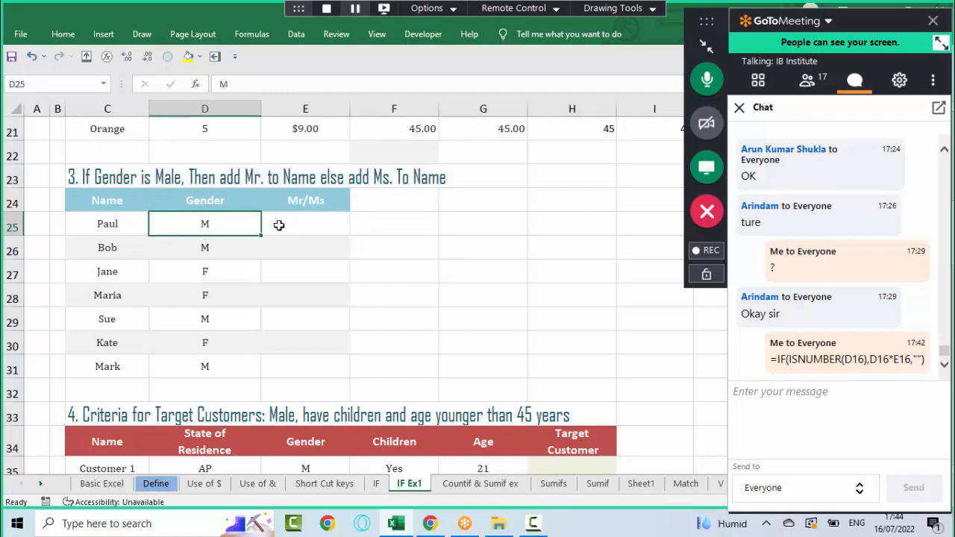
- Start an IF formula in E25 with the logical test D25="M", ready for the value-if-true argument
click(312, 225)
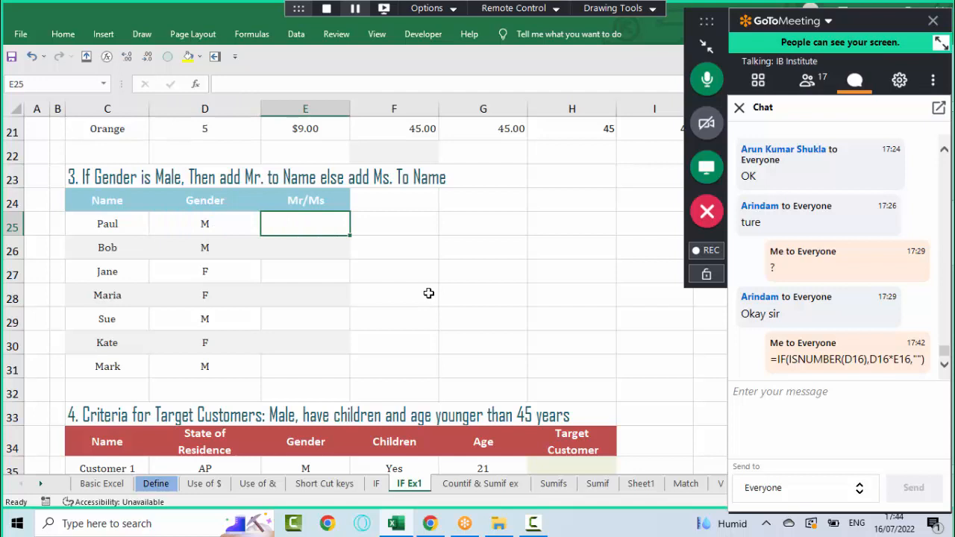
text(=if)
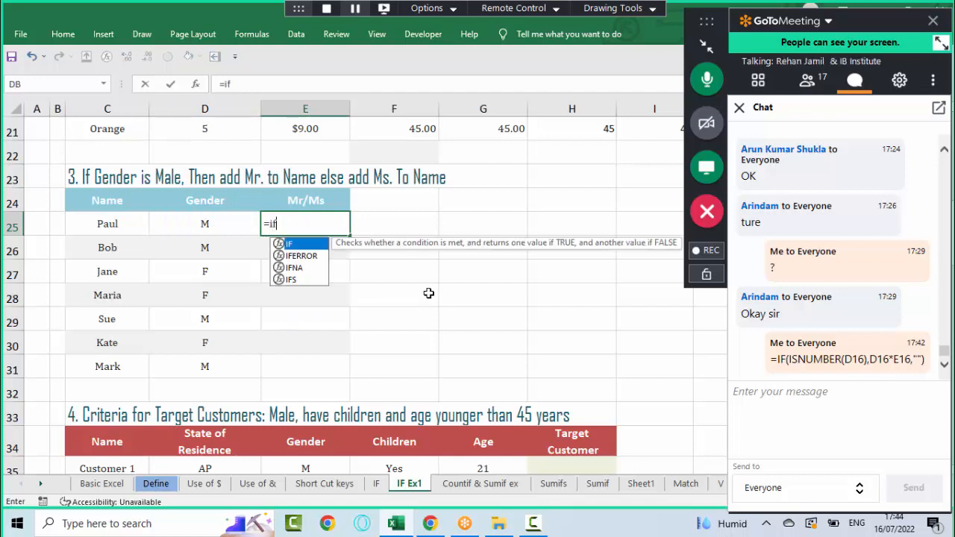
key(Tab)
key(Left)
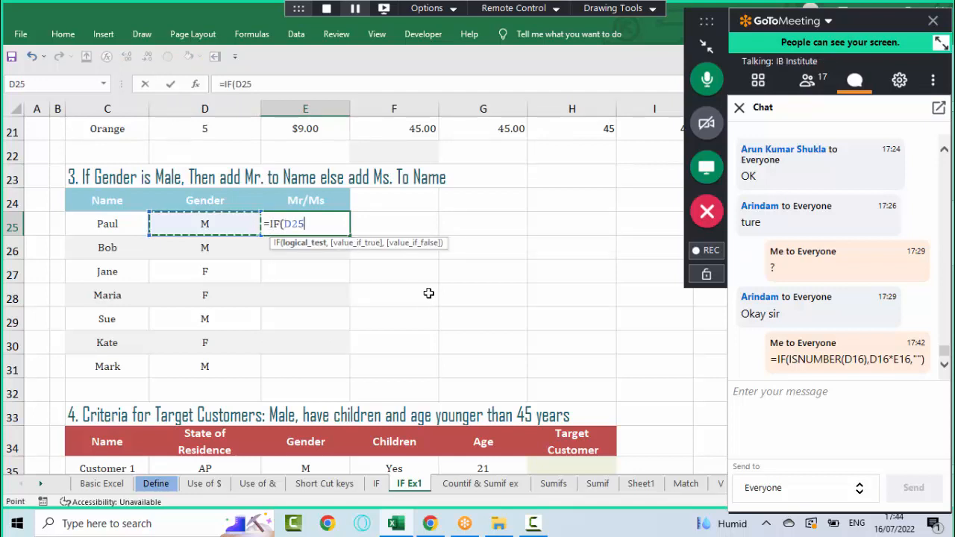
text(="M")
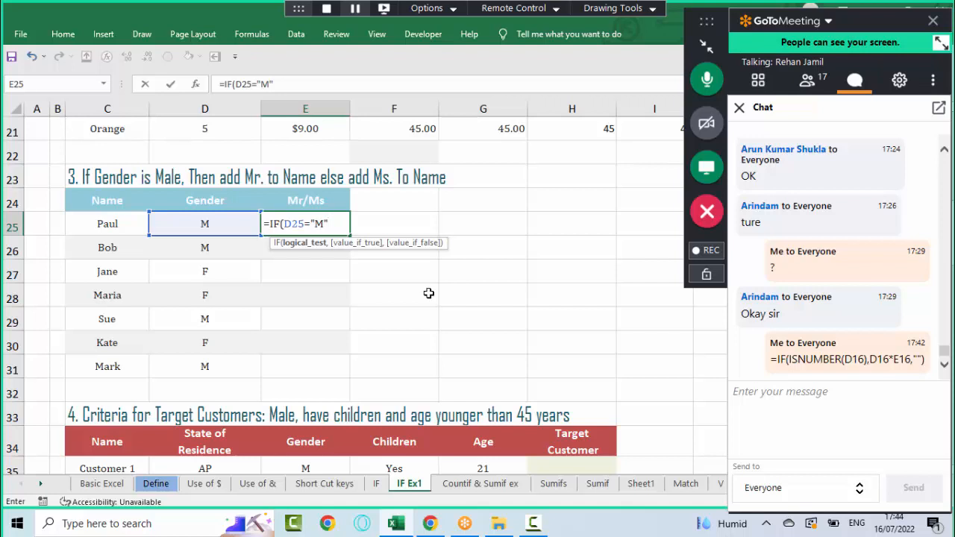
text(,)
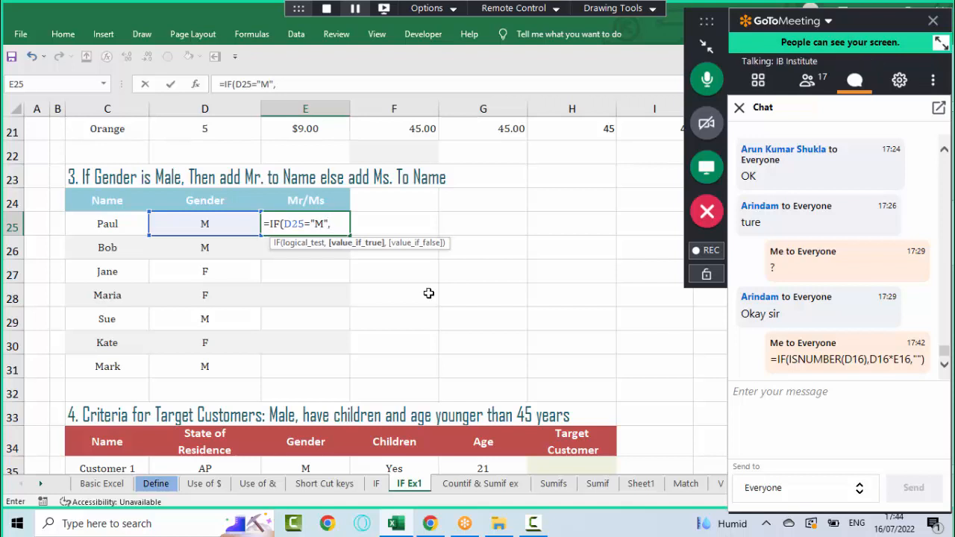
- Mute all participants in the GoToMeeting people list and return to the open formula in Excel
click(808, 80)
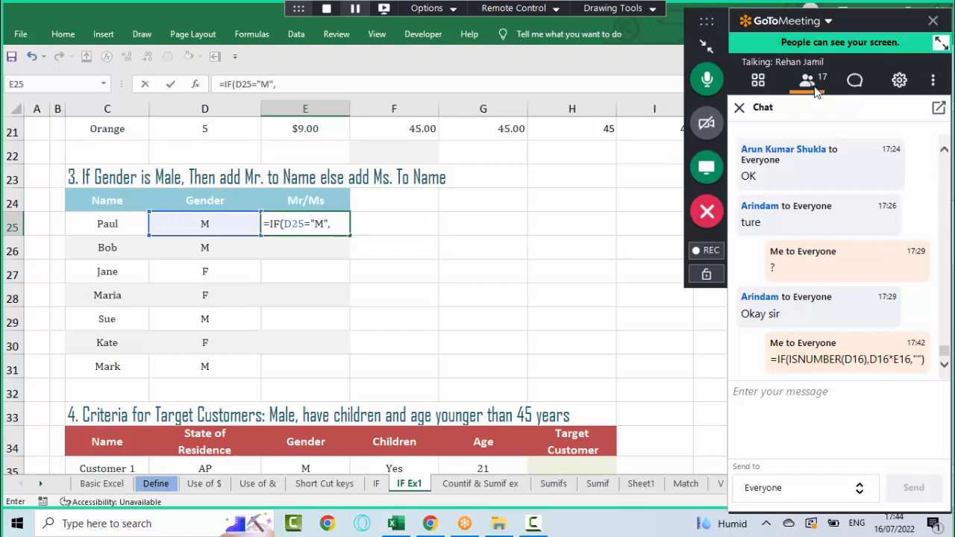
click(815, 142)
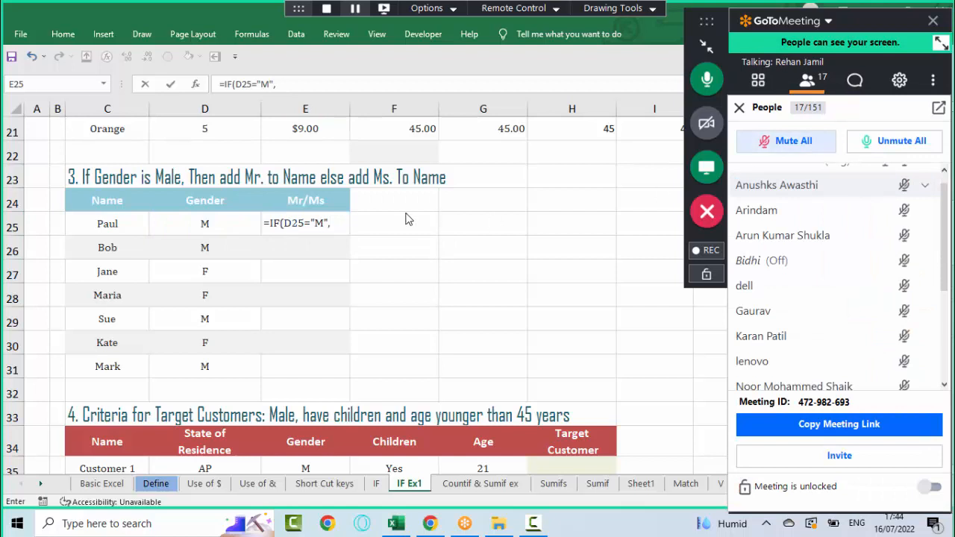
click(393, 215)
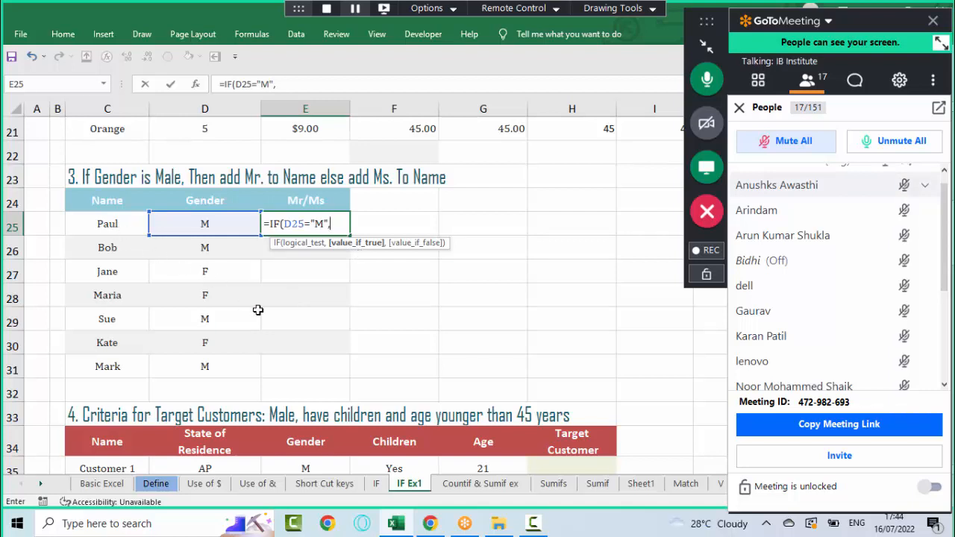
- Add "Mr."&C25 as the value-if-true argument of the IF formula in E25
text("Mr."&)
click(127, 224)
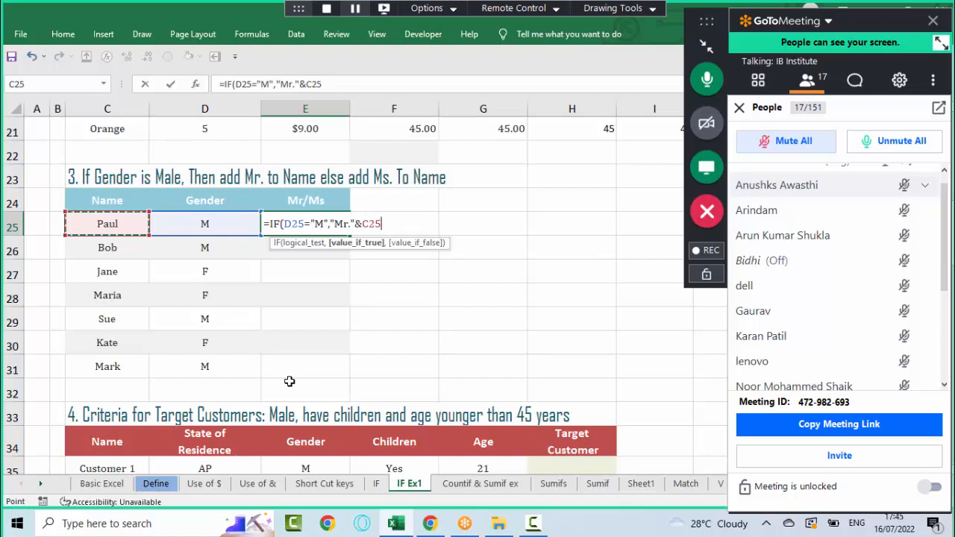
text(,)
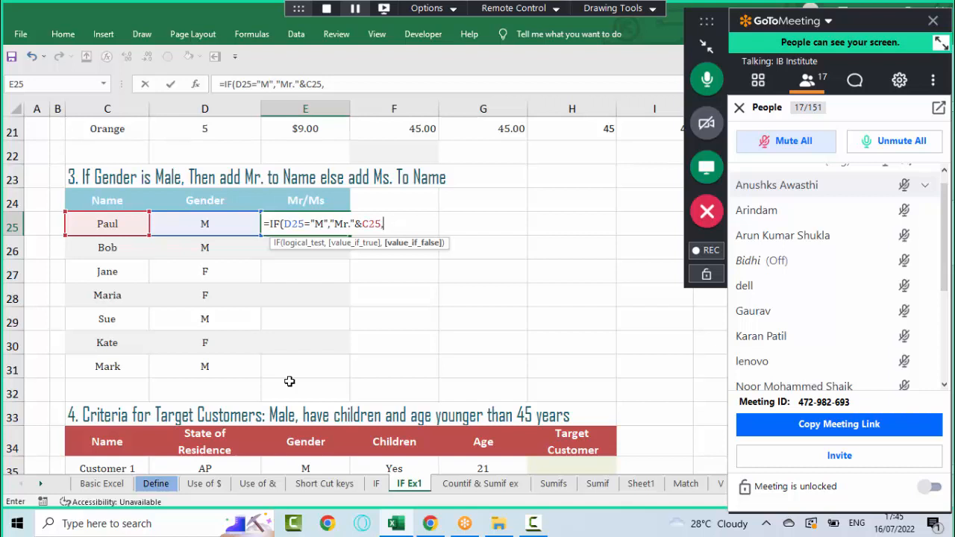
- Recheck the existing arguments, then complete the E25 formula with "Ms."&C25 as the value if false
click(305, 244)
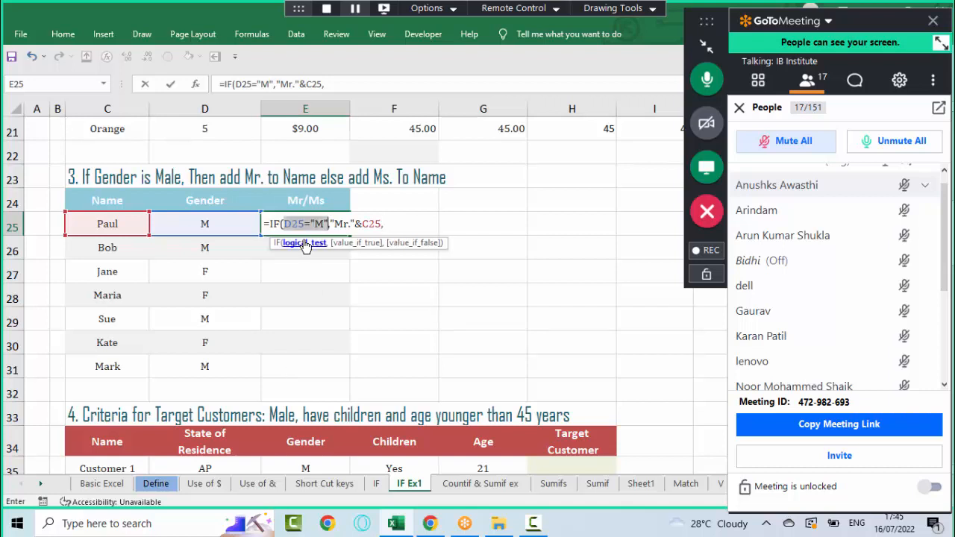
click(352, 244)
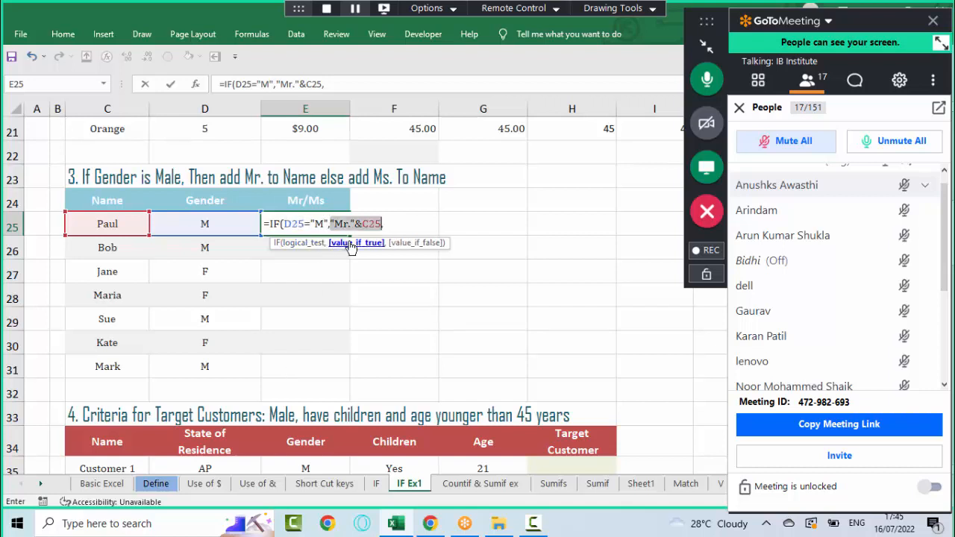
click(306, 244)
click(411, 244)
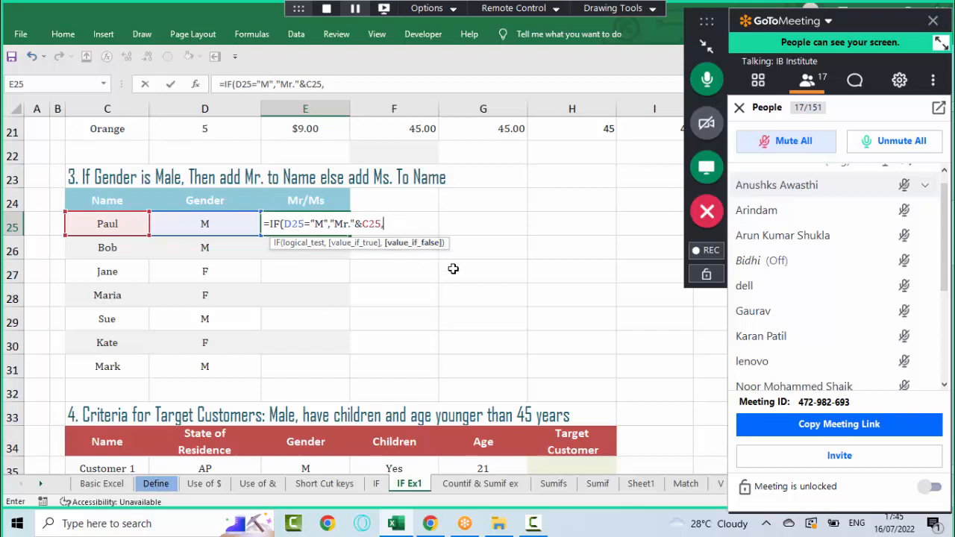
text(Ms."&)
click(112, 221)
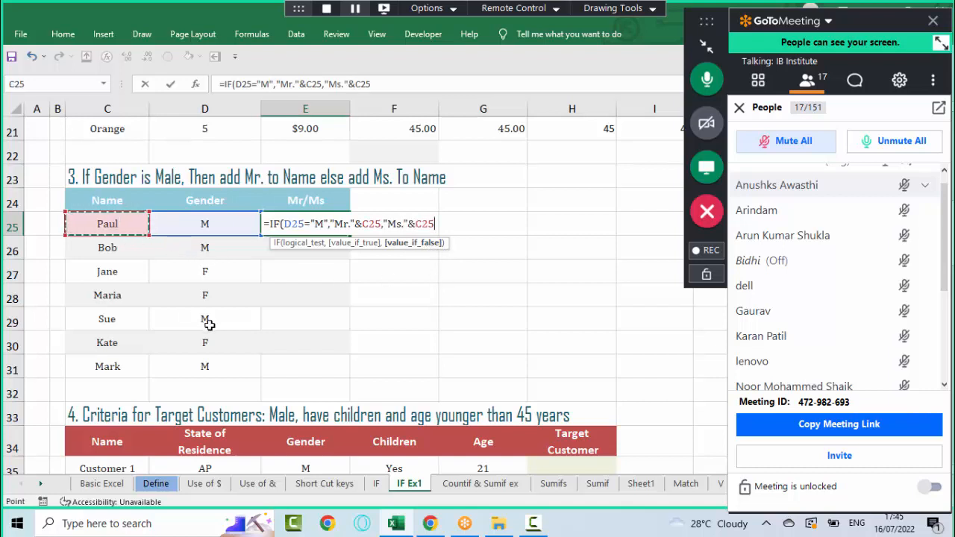
text())
- Examine the logical test, value-if-true and value-if-false arguments of the E25 formula one by one
click(309, 224)
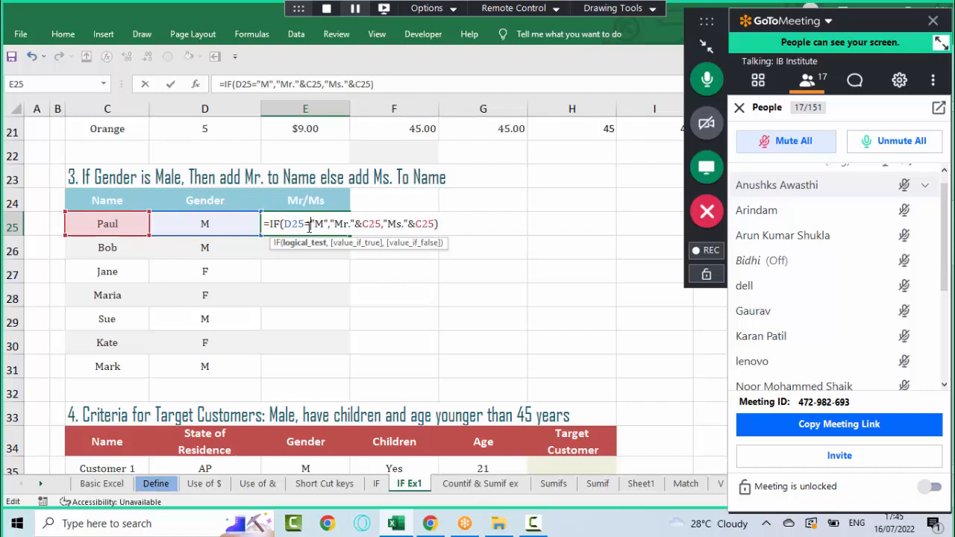
click(304, 242)
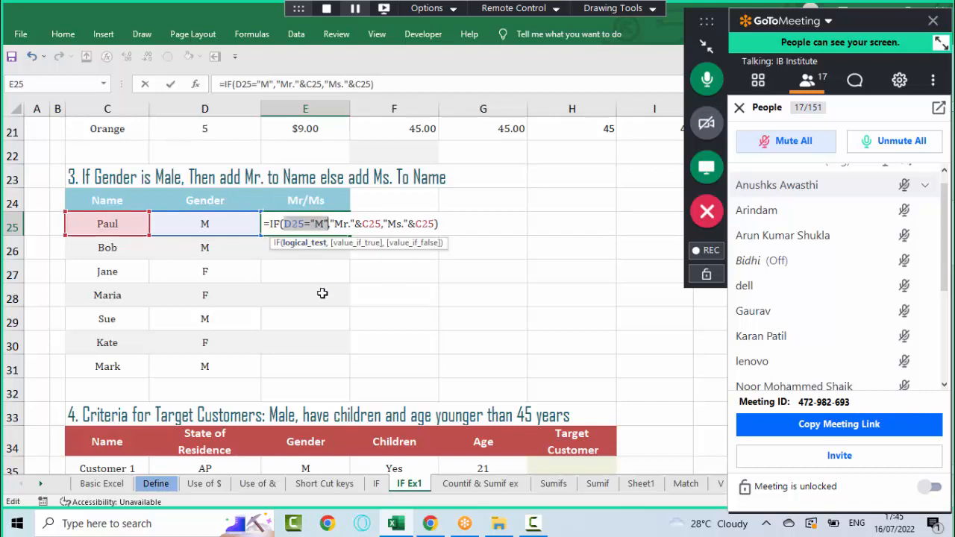
click(356, 244)
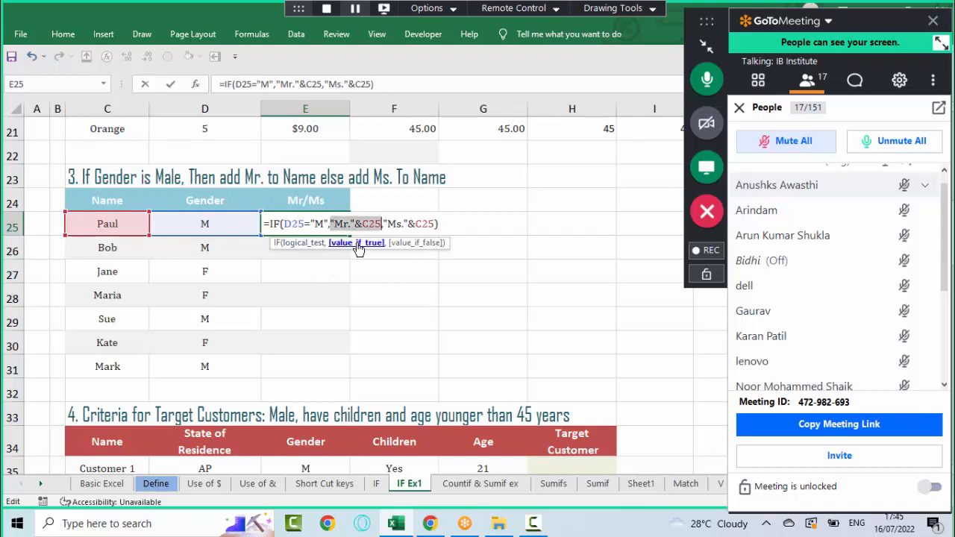
click(409, 243)
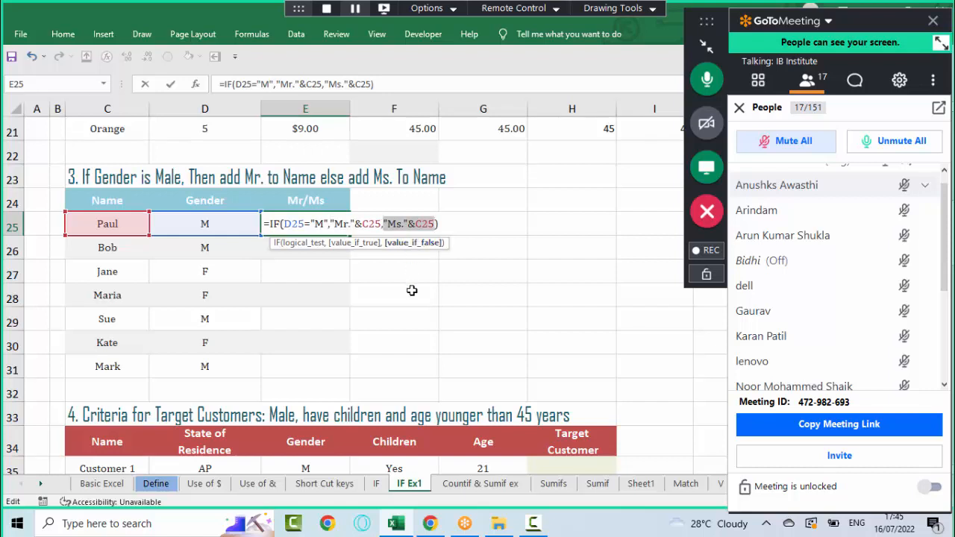
click(302, 242)
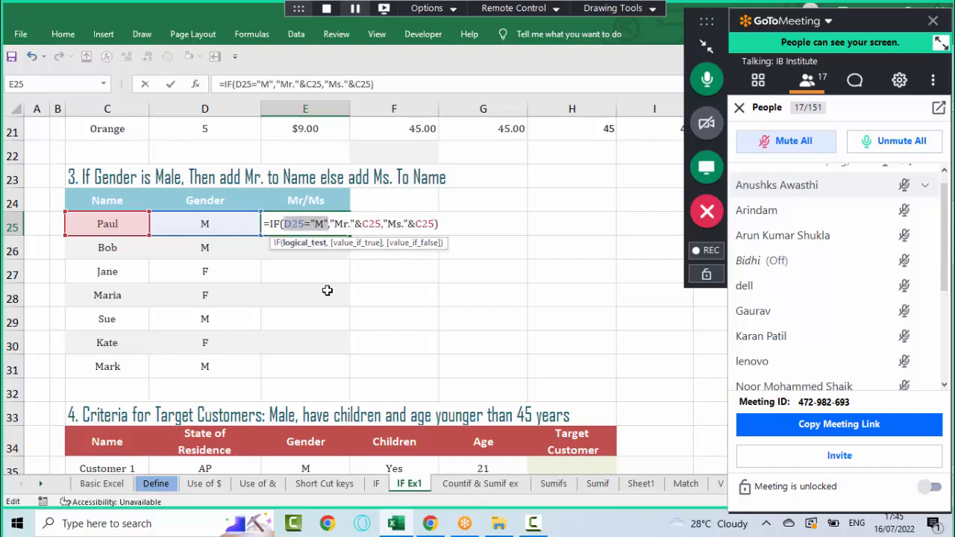
click(356, 244)
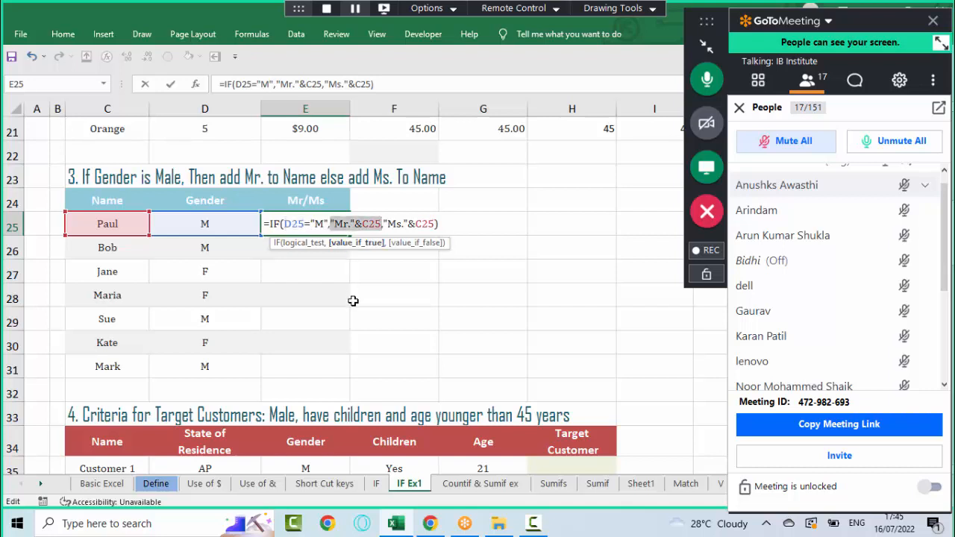
click(412, 245)
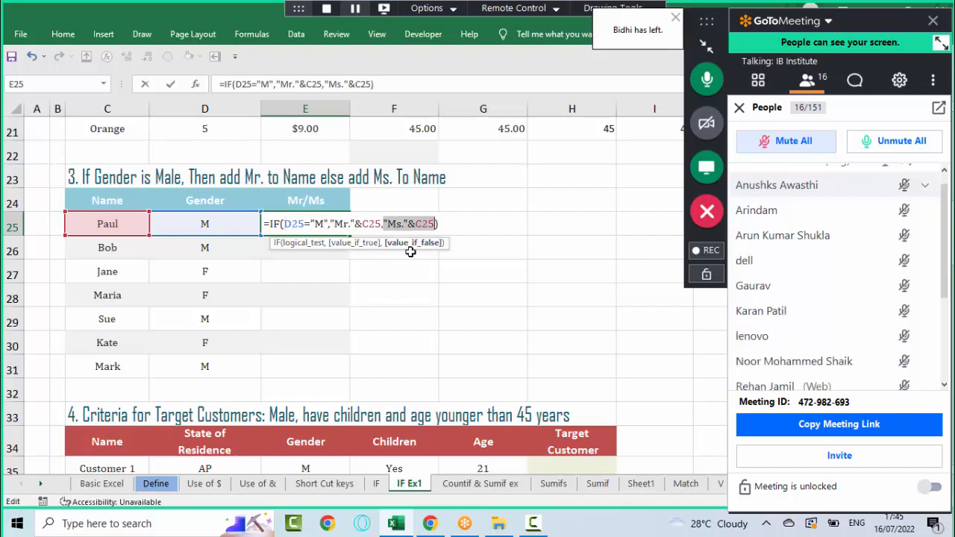
- Enter the Mr/Ms formula in E25 and fill it down through Mark's row, E31
key(Return)
key(Up)
key(shift+Down)
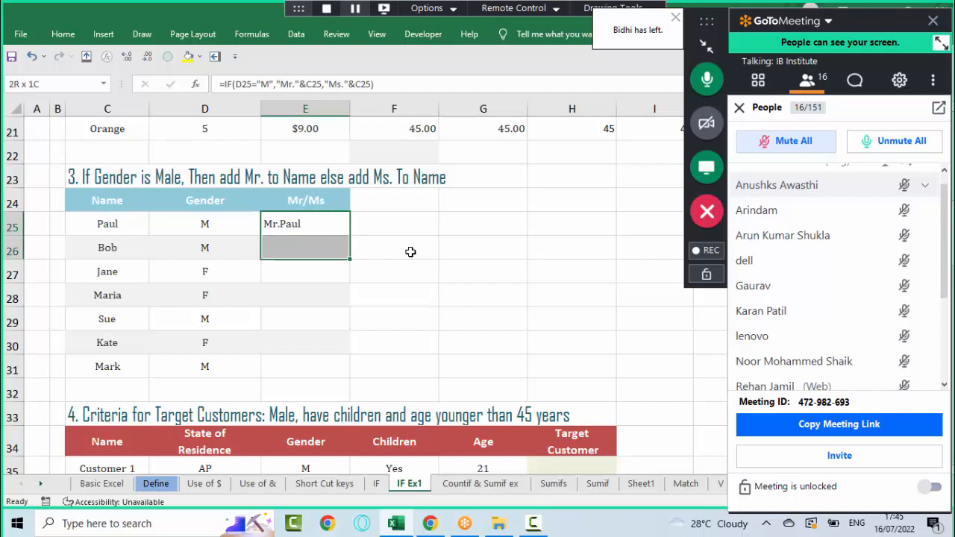
key(shift+Down)
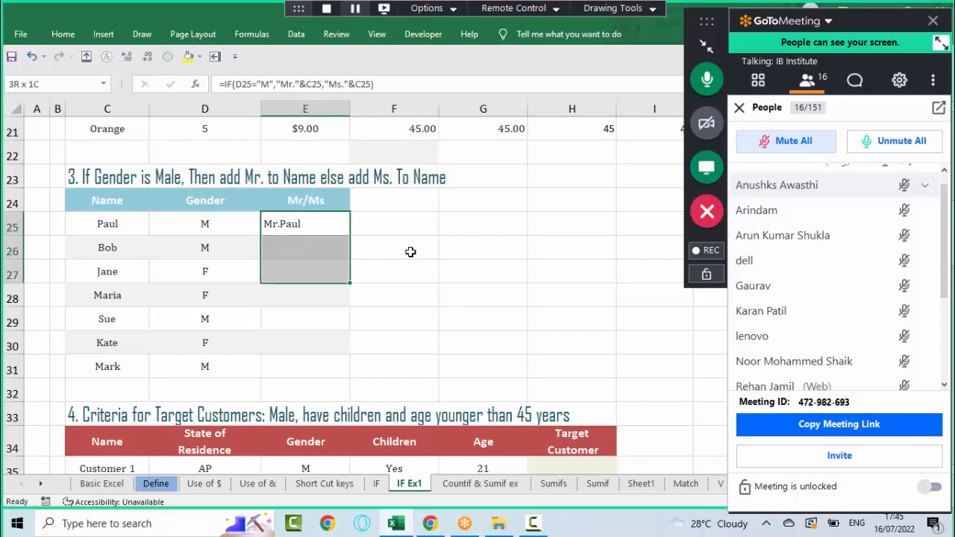
key(ctrl+d)
key(Down)
key(shift+Down)
key(shift+Down)
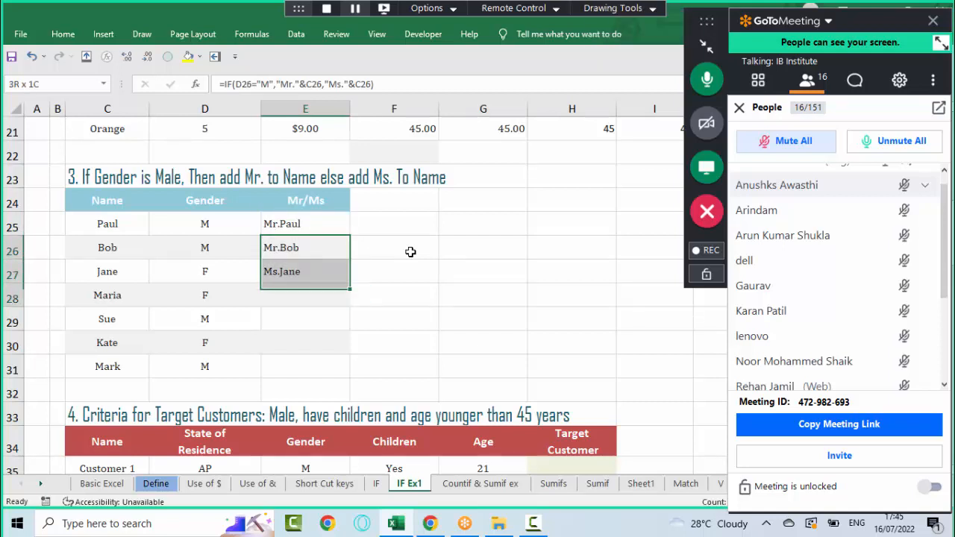
key(shift+Down)
key(shift+Down)
key(shift+Down)
key(ctrl+d)
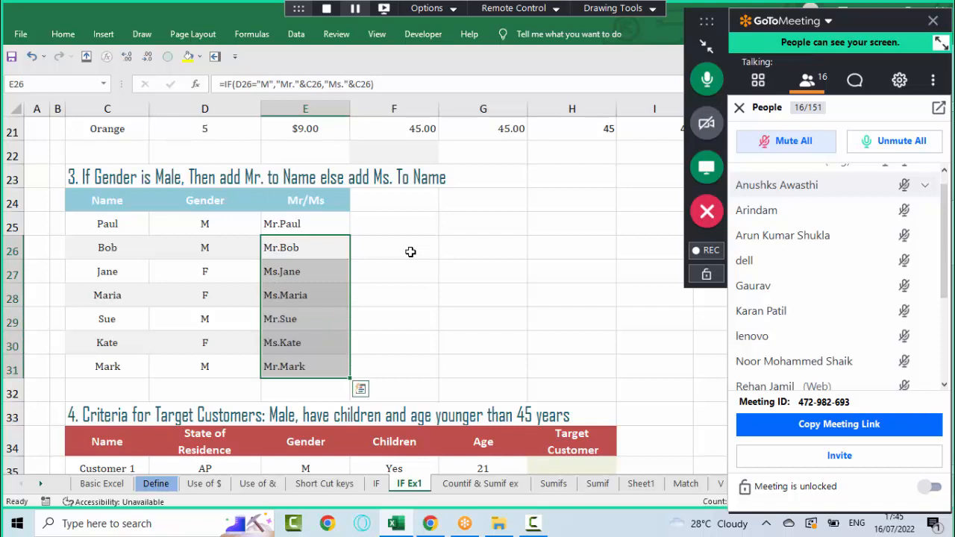
- Reopen the formula in E25 for editing and add two spaces after "Mr." inside the quotes
key(Up)
key(ctrl+shift+Down)
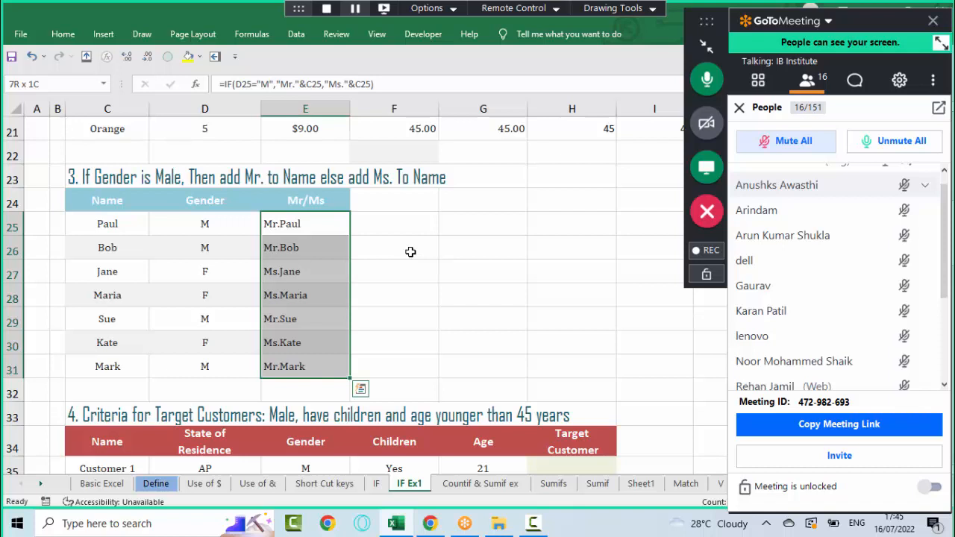
key(ctrl+shift+Up)
key(F2)
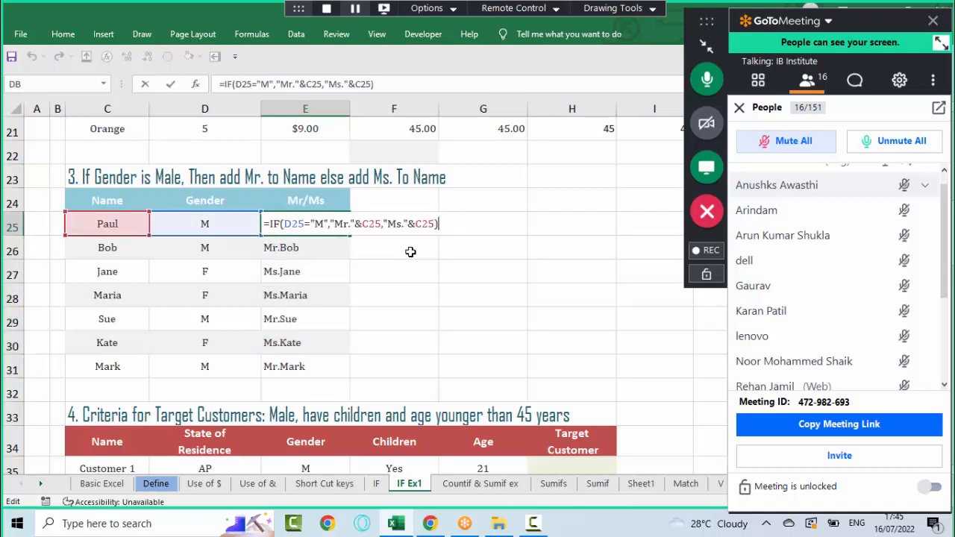
key(Left)
key(Left)
key(Left)
key(Left)
key(Left)
key(Left)
key(Left)
key(Left)
key(Left)
key(Left)
key(Left)
key(Left)
key(Left)
key(Left)
key(Left)
key(Left)
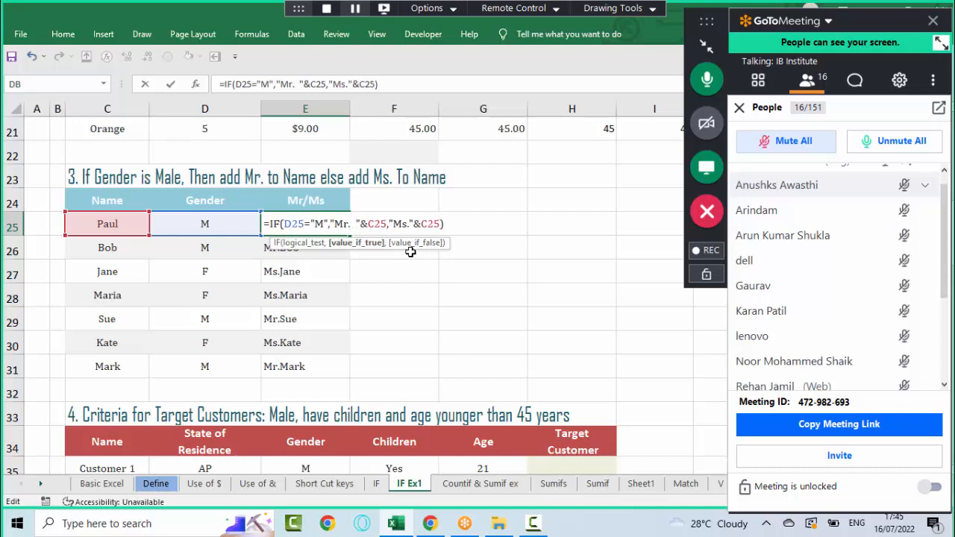
- Highlight the value-if-true text from Mr. through C25 in the E25 formula to examine it
key(Left)
key(Left)
key(Left)
key(Left)
key(shift+Right)
key(shift+Right)
key(shift+Right)
key(shift+Right)
key(shift+Right)
key(shift+Right)
key(shift+Right)
key(shift+Right)
key(shift+Right)
key(shift+Right)
key(shift+Right)
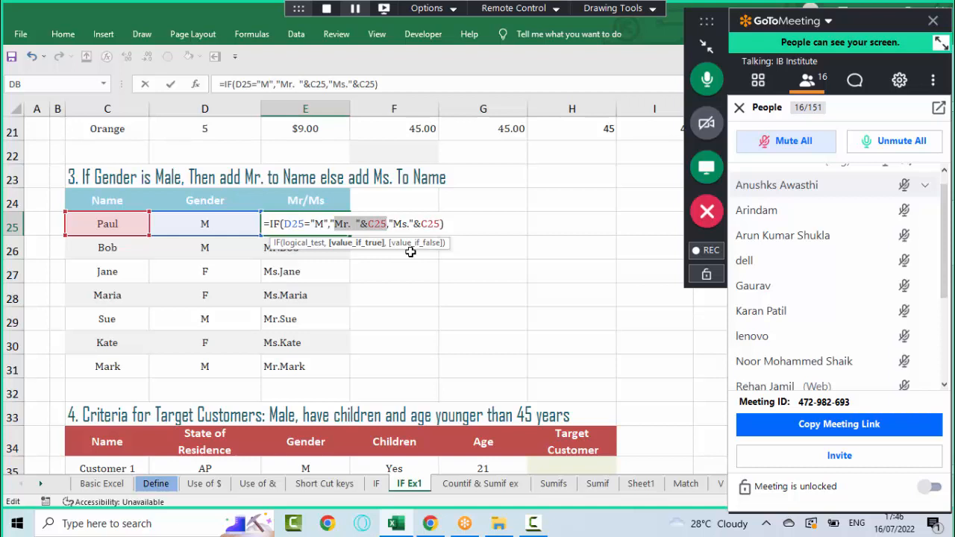
- Add two spaces after "Ms." inside the quotes of the E25 formula's value-if-false argument
key(Right)
key(Right)
key(Right)
key(Right)
key(Right)
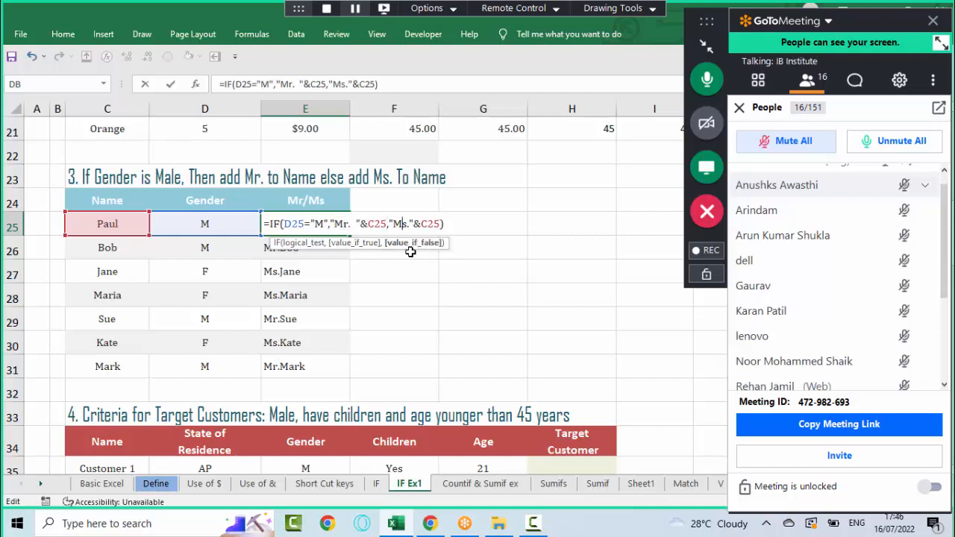
text(.)
- Highlight the Ms. prefix with its trailing spaces in the E25 formula to examine it
key(Left)
key(Left)
key(Left)
key(Left)
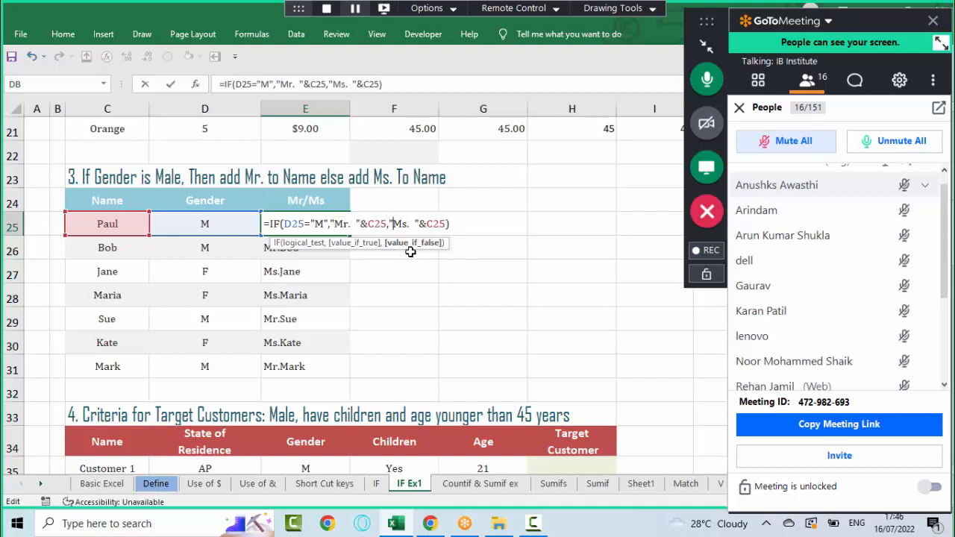
key(shift+Right)
key(shift+Right)
key(shift+Right)
key(shift+Right)
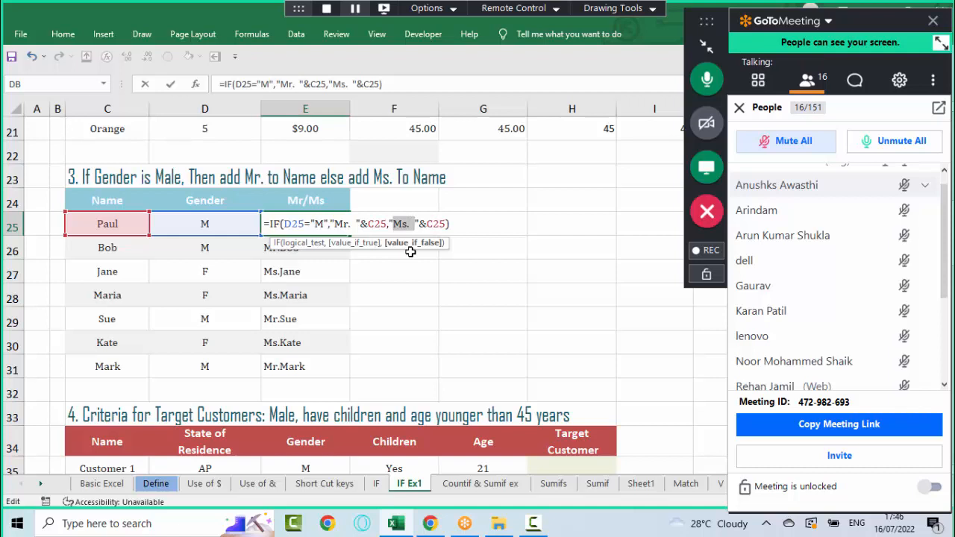
- Extend the highlight in the E25 formula from the Ms. prefix through C25 to examine the value-if-false argument
key(shift+Right)
key(shift+Right)
key(shift+Right)
key(shift+Right)
key(shift+Right)
key(shift+Right)
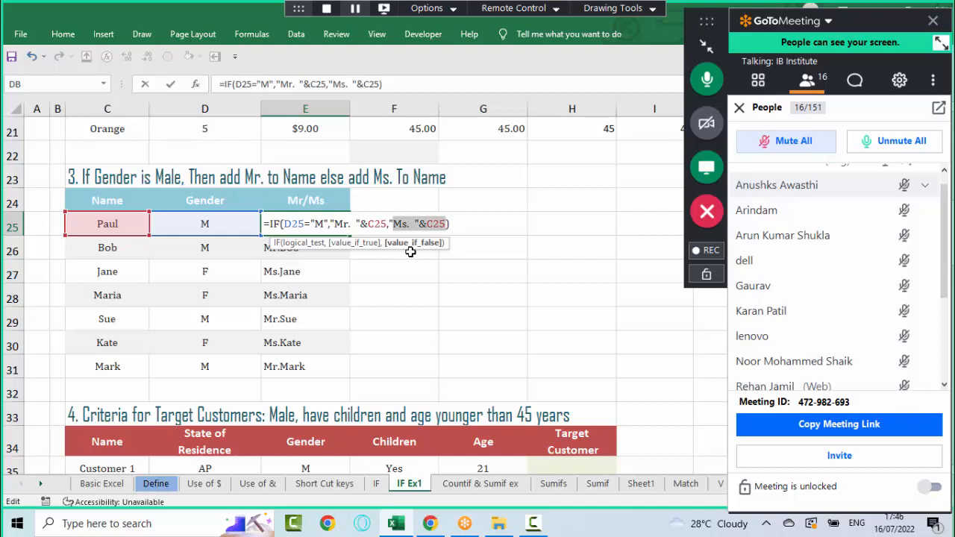
- Confirm the E25 formula and fill it down through E31
key(ctrl+Return)
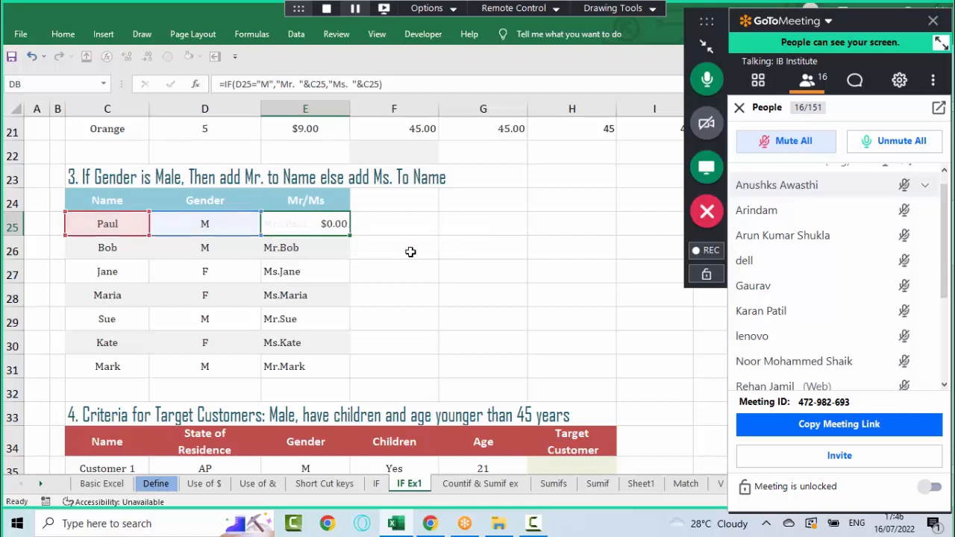
key(ctrl+shift+Down)
key(ctrl+d)
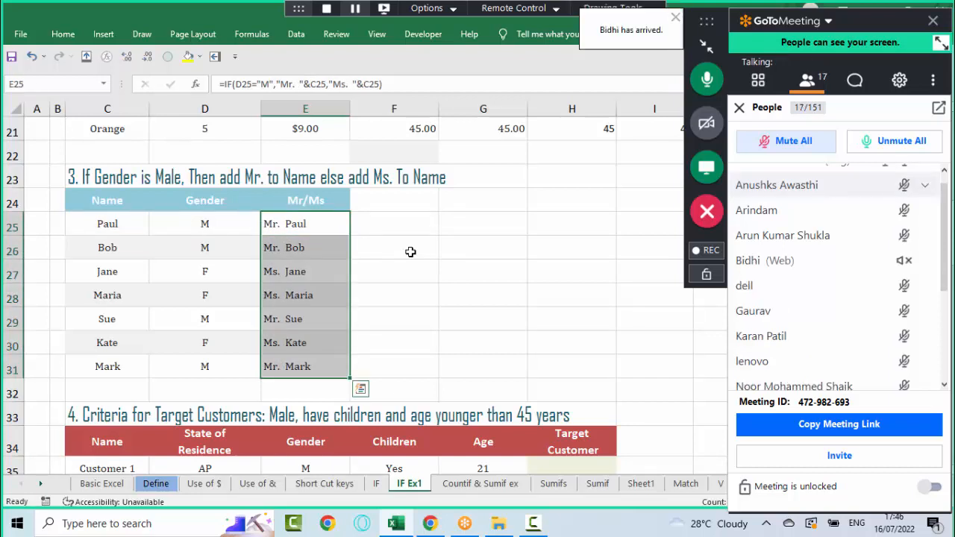
- Display the E25 formula for review and show the meeting chat messages
key(Down)
key(Up)
key(F2)
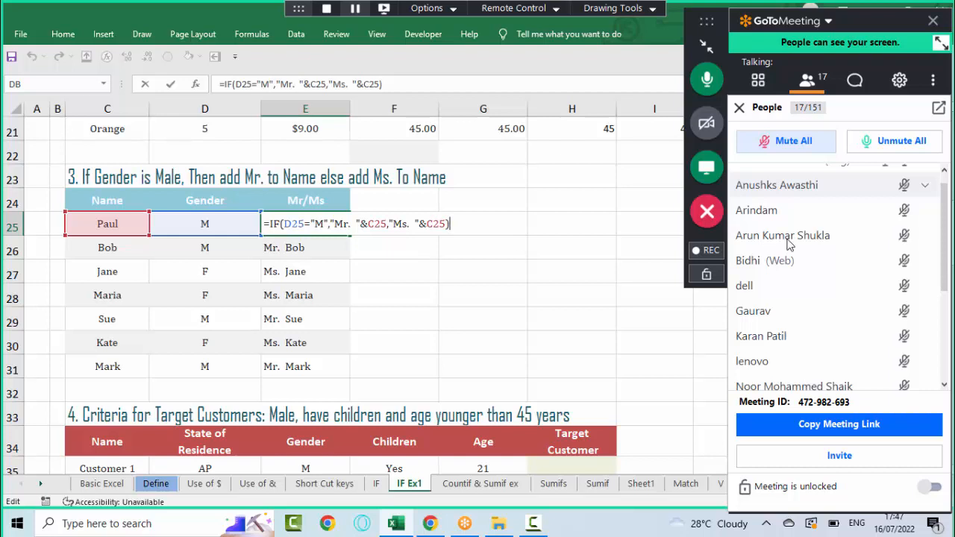
click(866, 65)
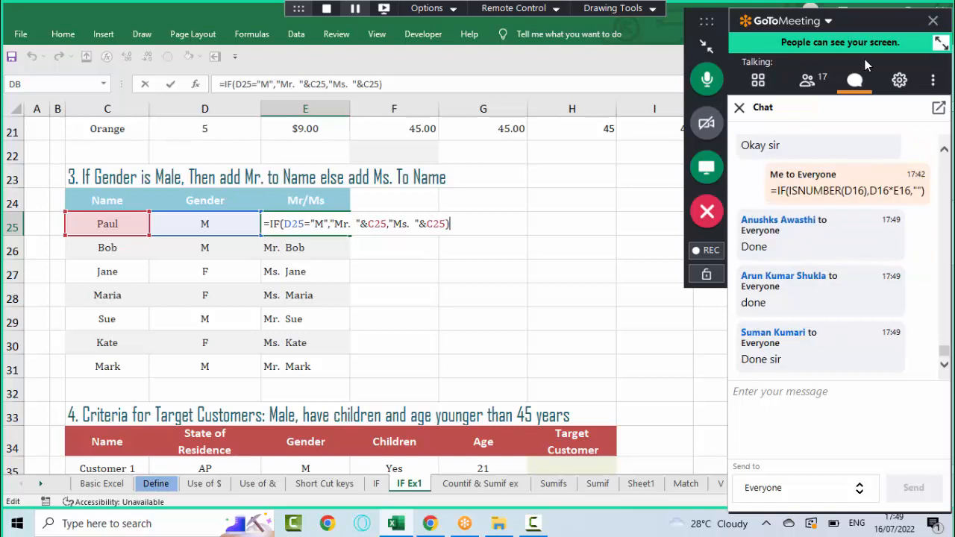
key(Escape)
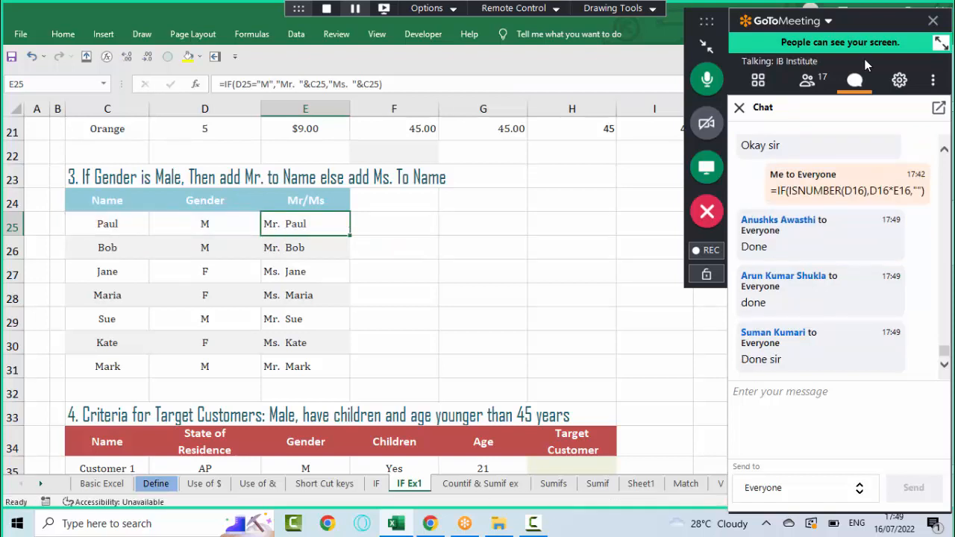
- Clear the Mr/Ms results in E25:E31
key(ctrl+shift+Down)
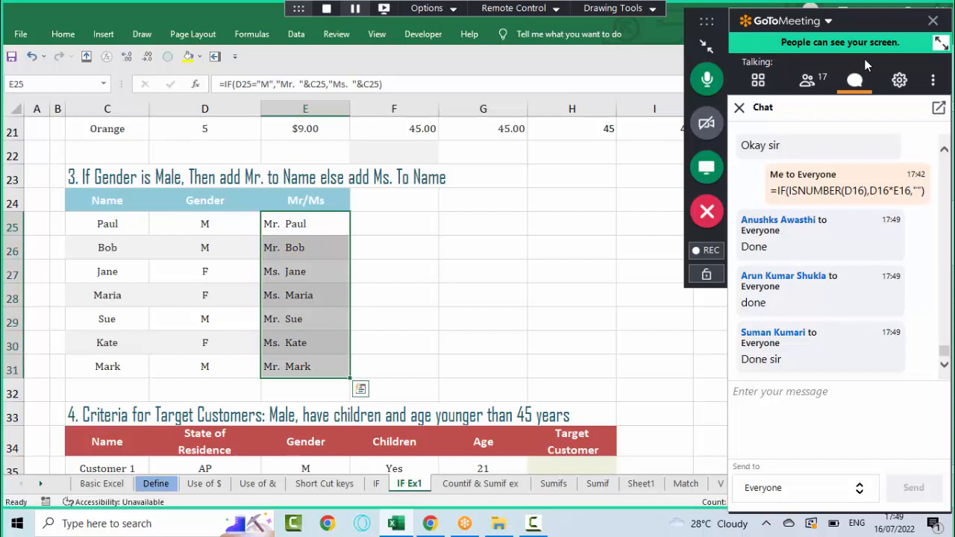
key(Down)
key(Up)
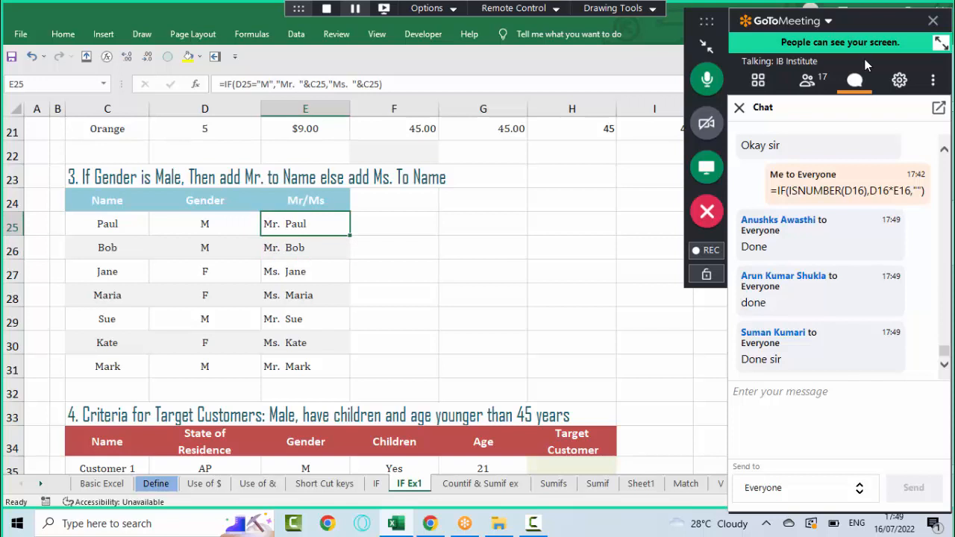
key(ctrl+shift+Down)
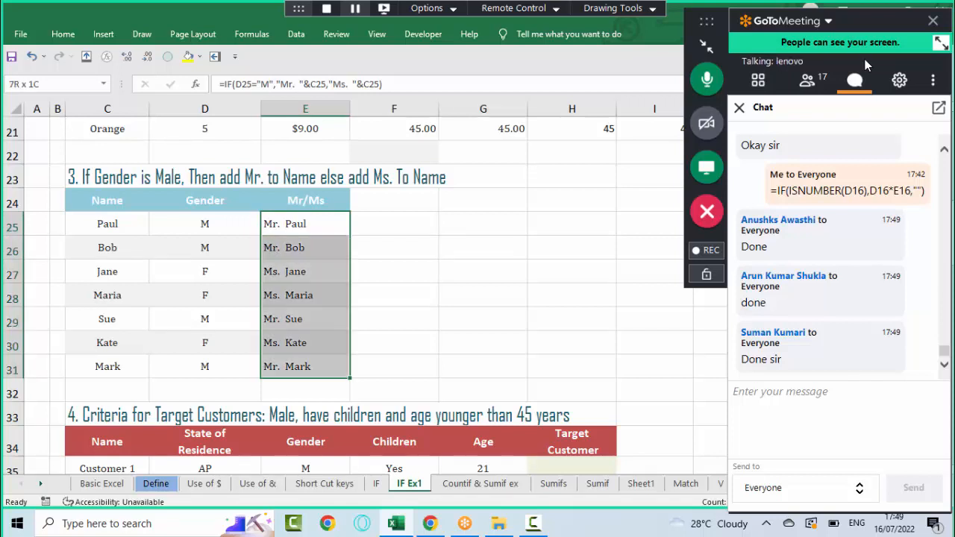
key(Delete)
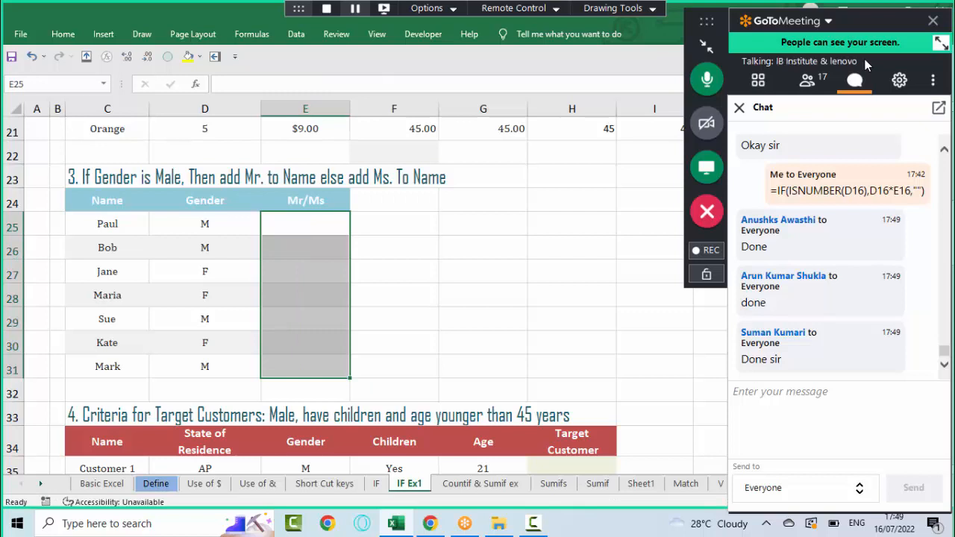
- Start an IF formula in E25 with the logical test D25="M"
key(shift+BackSpace)
text(=IF()
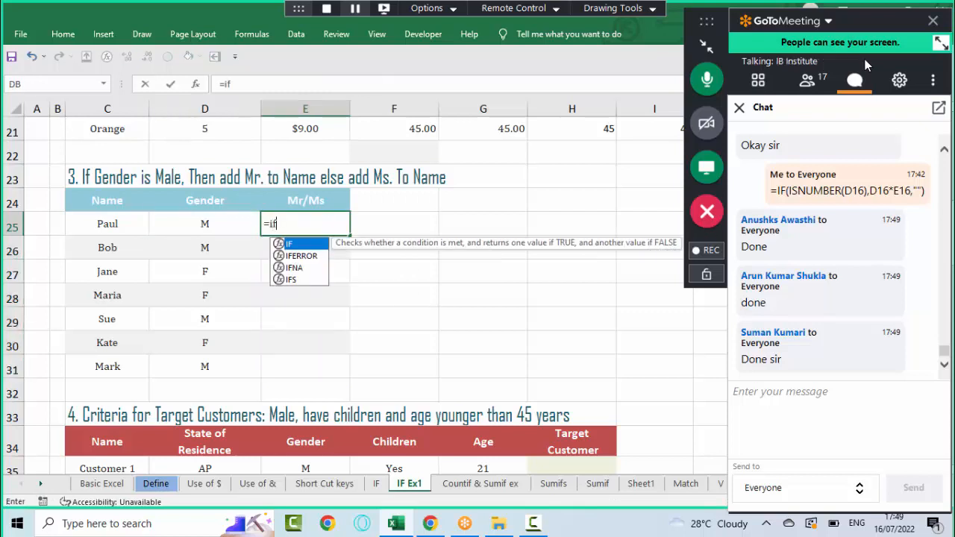
key(Left)
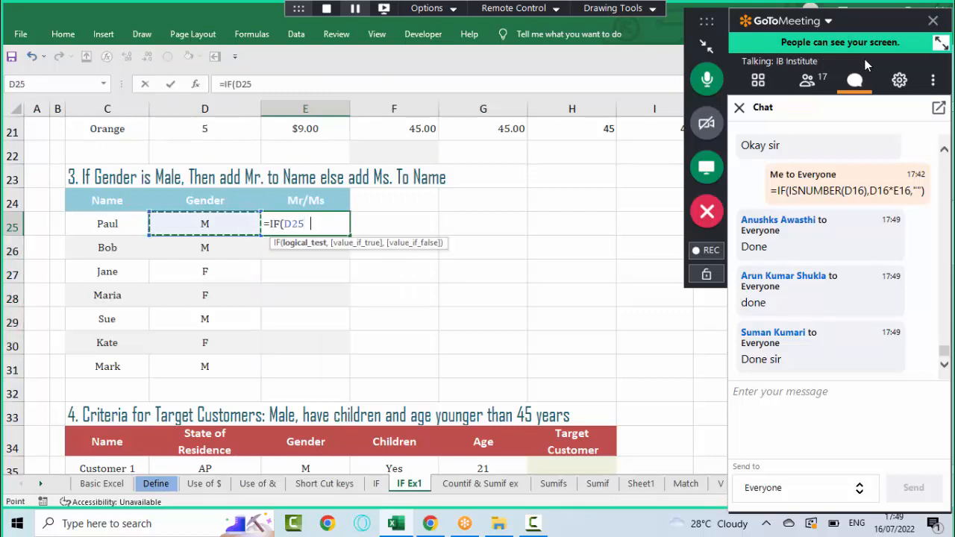
text(="M")
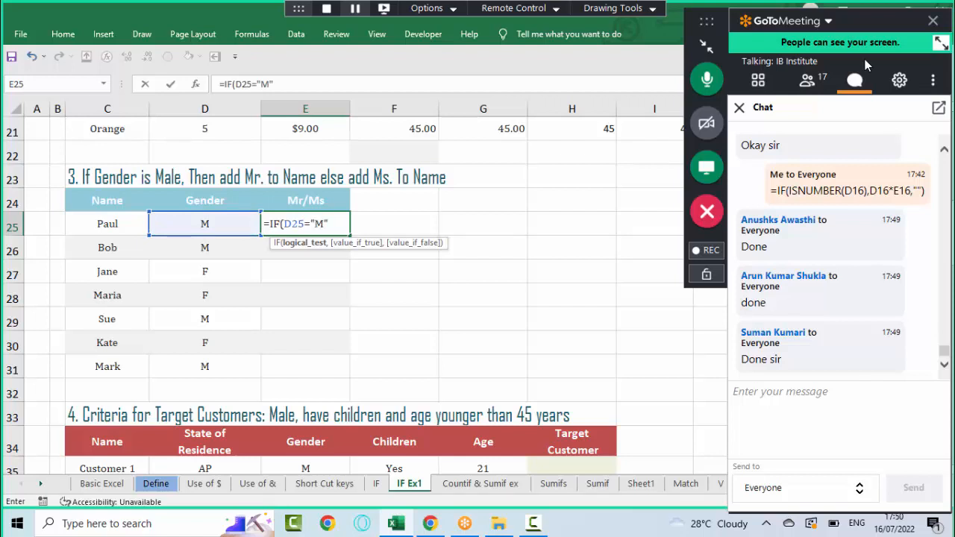
text(,)
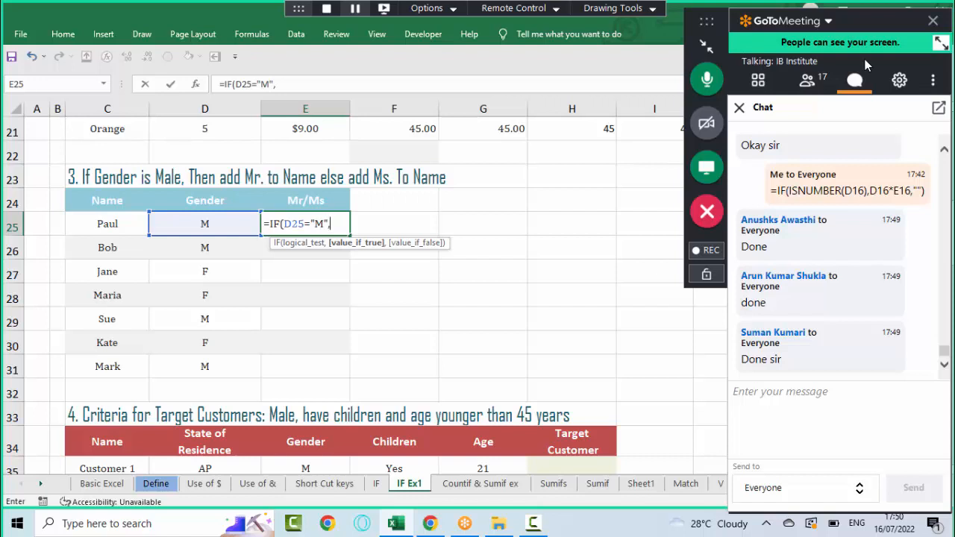
- Set the value-if-true argument to "Mr. "&C25, with one space after the prefix
text("Mr. "&)
key(Left)
key(Left)
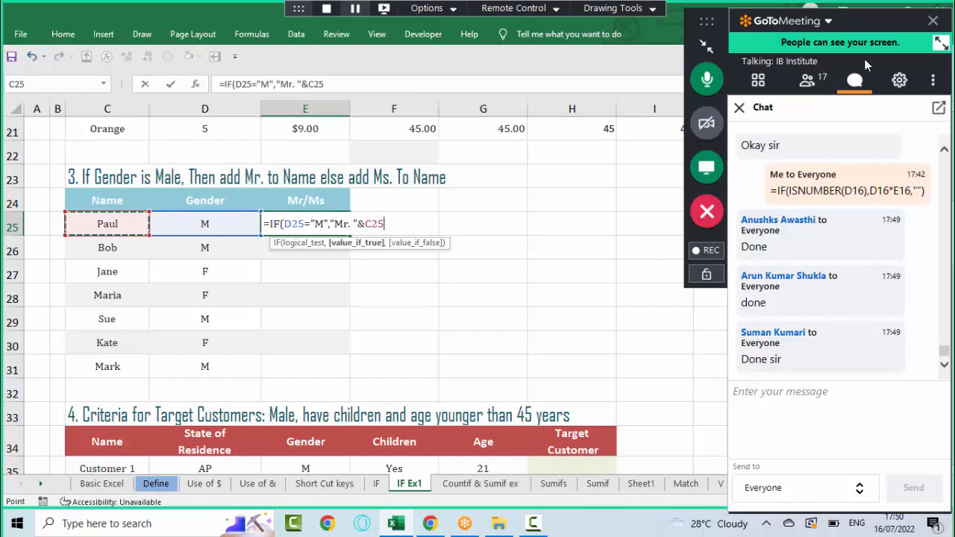
text(,)
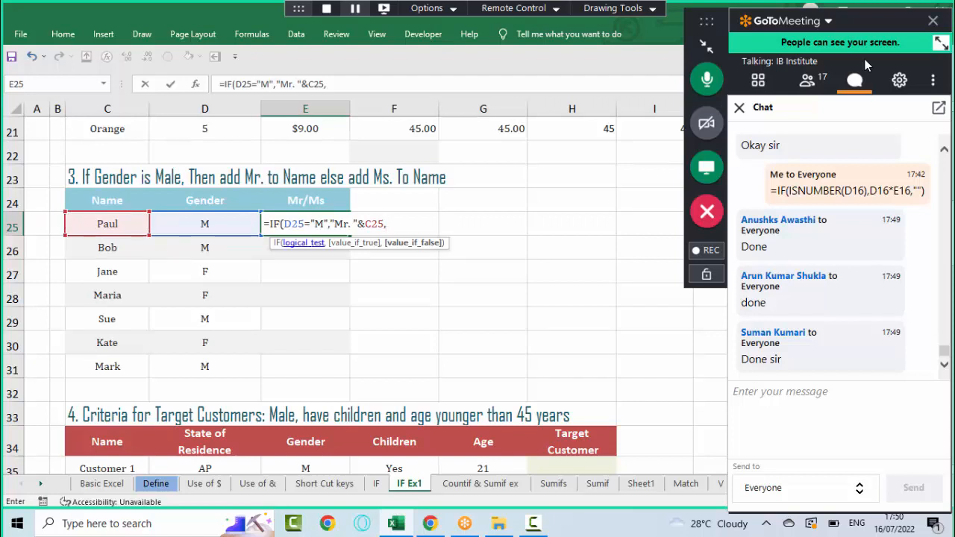
- Review the logical test and value-if-true arguments, and set the value-if-false argument to "Ms. "&C25 with two spaces after the prefix
click(301, 244)
click(357, 243)
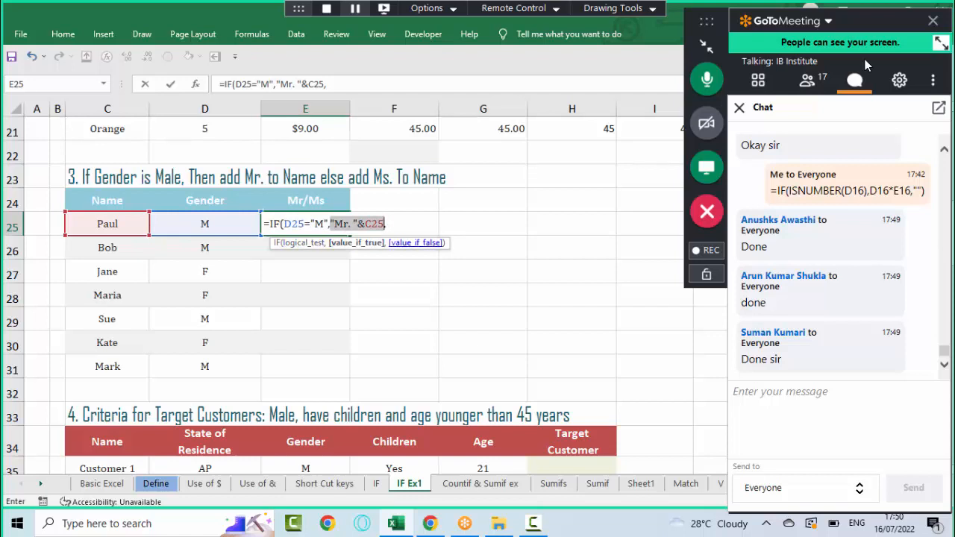
click(413, 244)
text(")
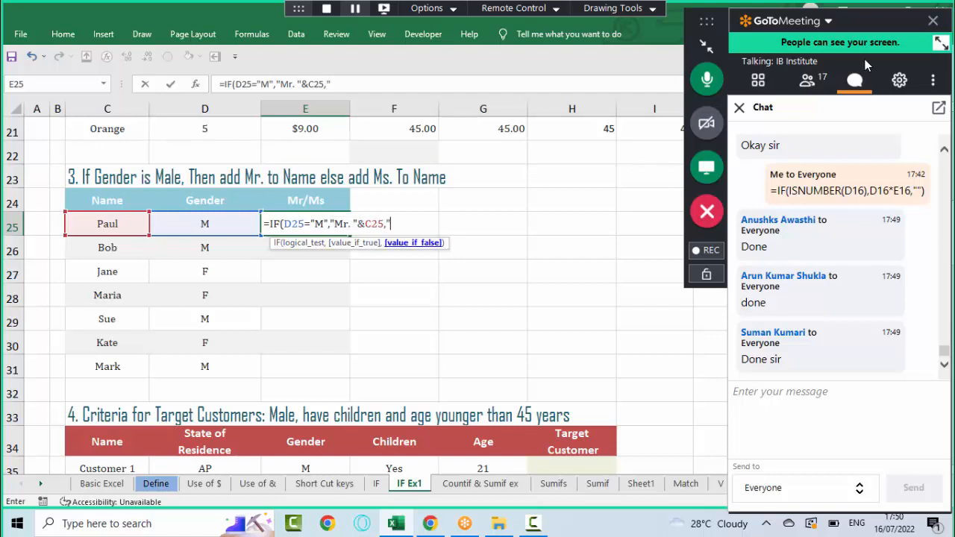
text(Ms.  "&)
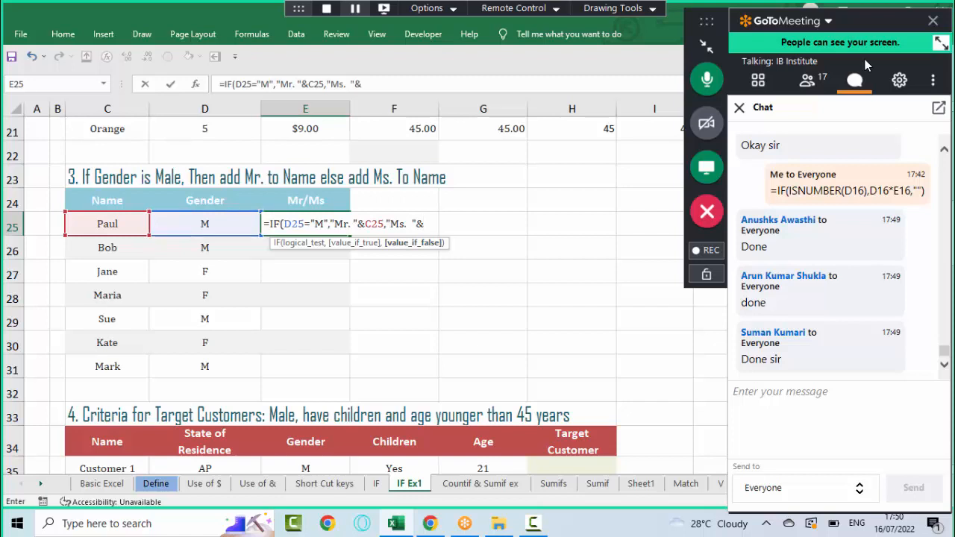
key(Left)
key(Left)
- Add a second space after "Mr." in the E25 formula and complete it with the closing parenthesis
key(F2)
key(Left)
key(Left)
key(Left)
key(Left)
key(Left)
key(Left)
key(Left)
key(Left)
key(Left)
key(Left)
key(Left)
key(Left)
key(Left)
key(Left)
key(Left)
key(Left)
key(Left)
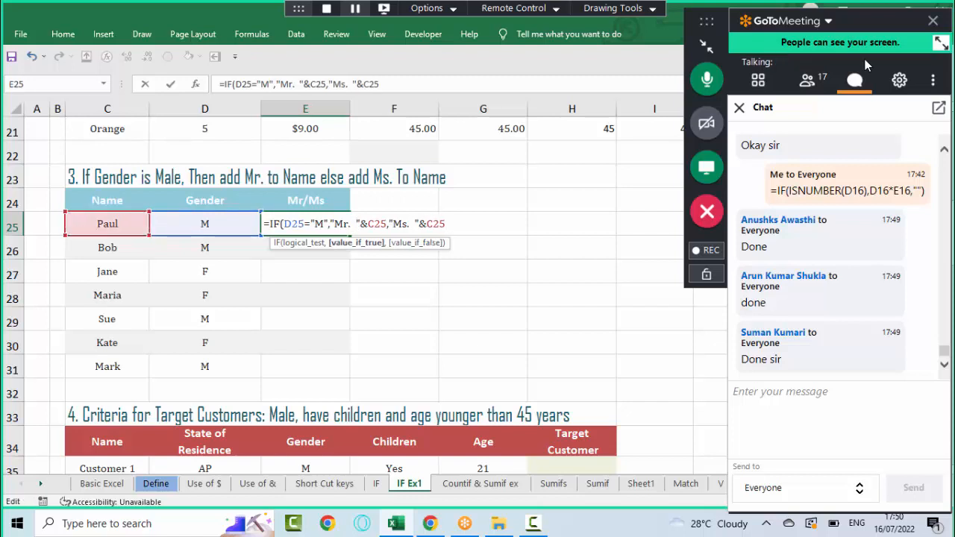
key(End)
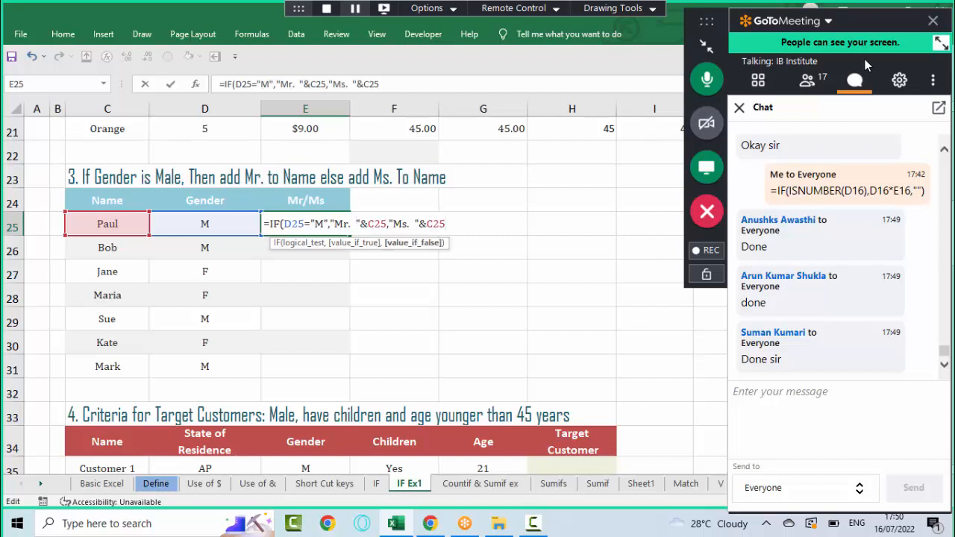
text())
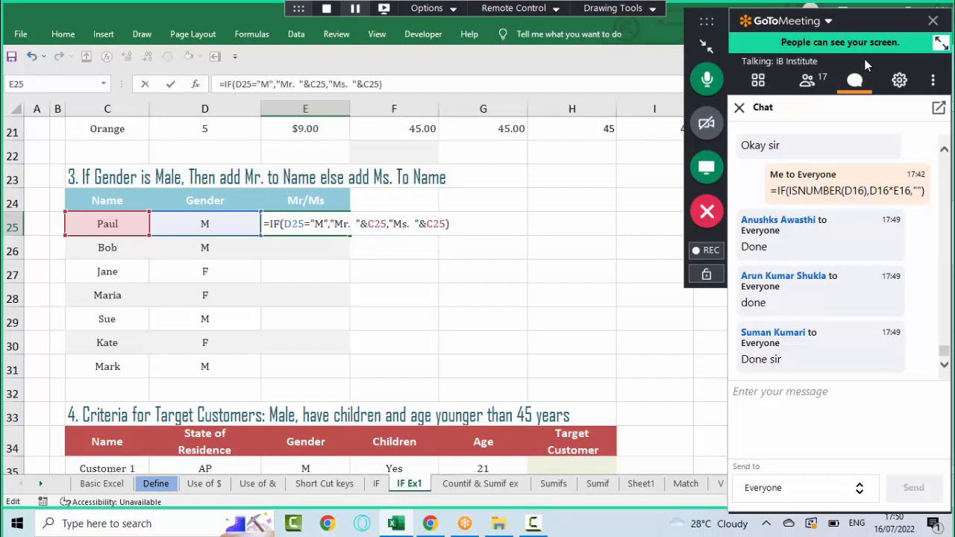
key(Return)
- Split the three arguments of the E25 formula onto separate lines with a blank line between them
key(Up)
key(F2)
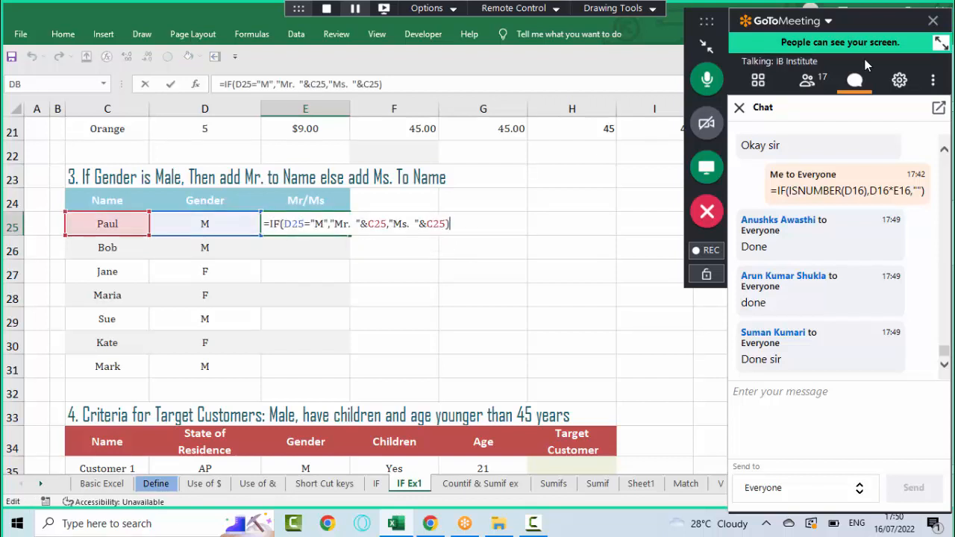
key(Left)
key(Left)
key(Left)
key(Left)
key(Left)
key(Left)
key(Left)
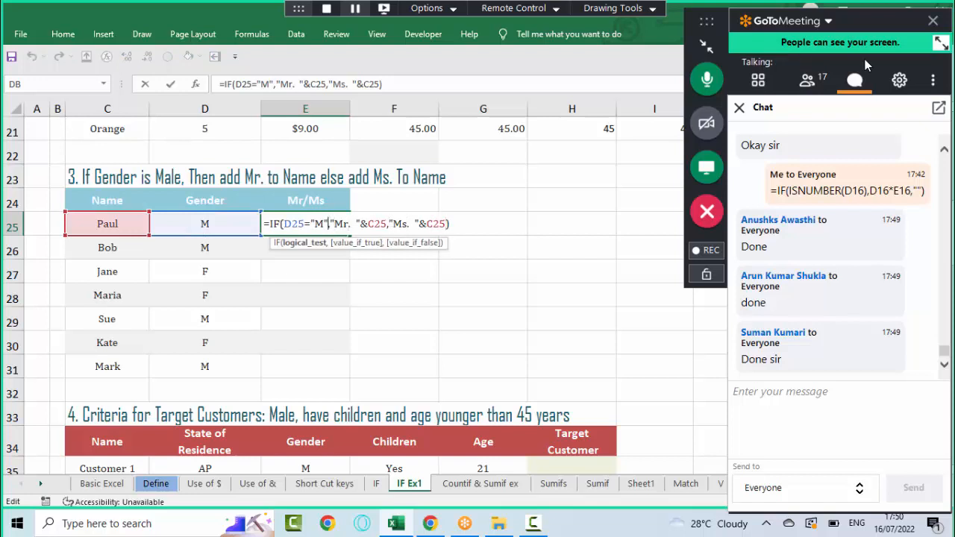
key(Right)
key(alt+Return)
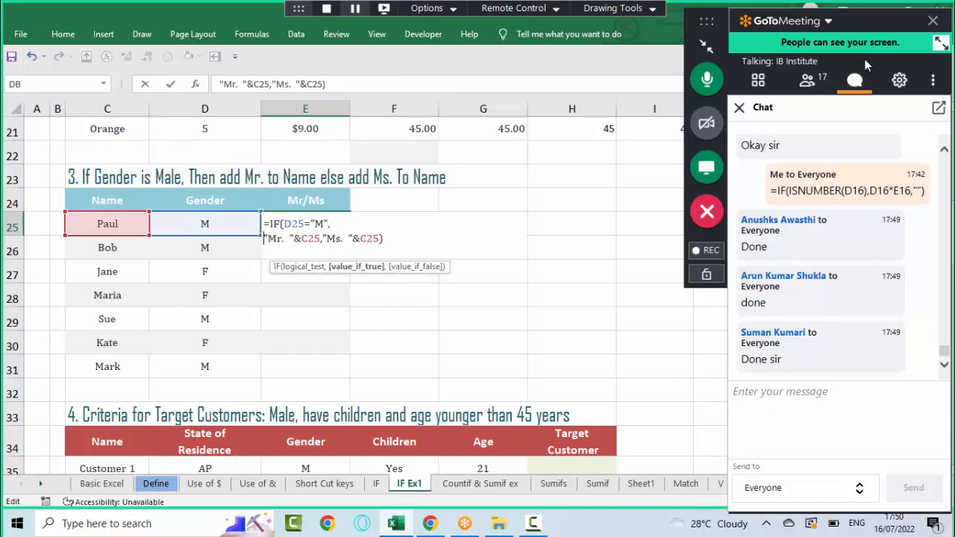
key(alt+Return)
key(Right)
key(Right)
key(Right)
key(Right)
key(Right)
key(Right)
key(Right)
key(Right)
key(Right)
key(Right)
key(Right)
key(Right)
key(alt+Return)
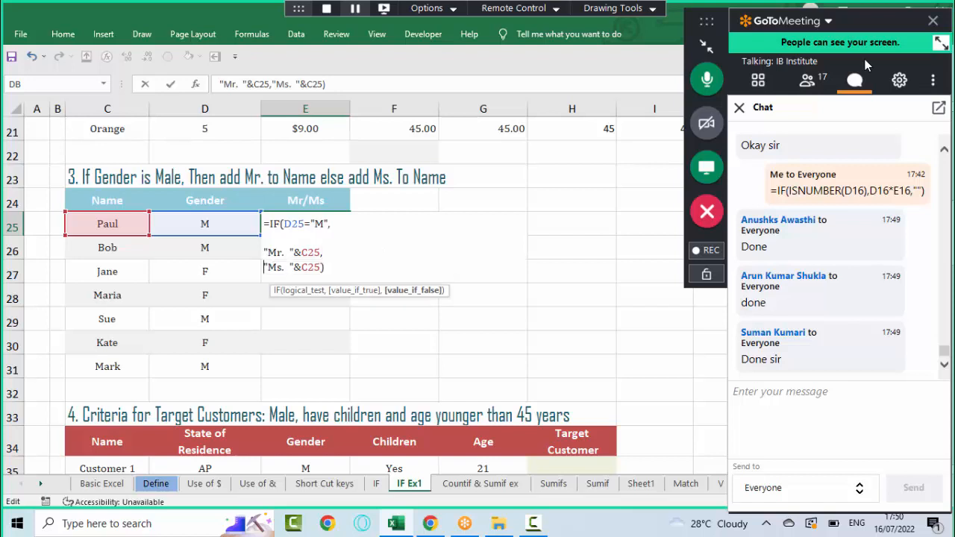
key(alt+Return)
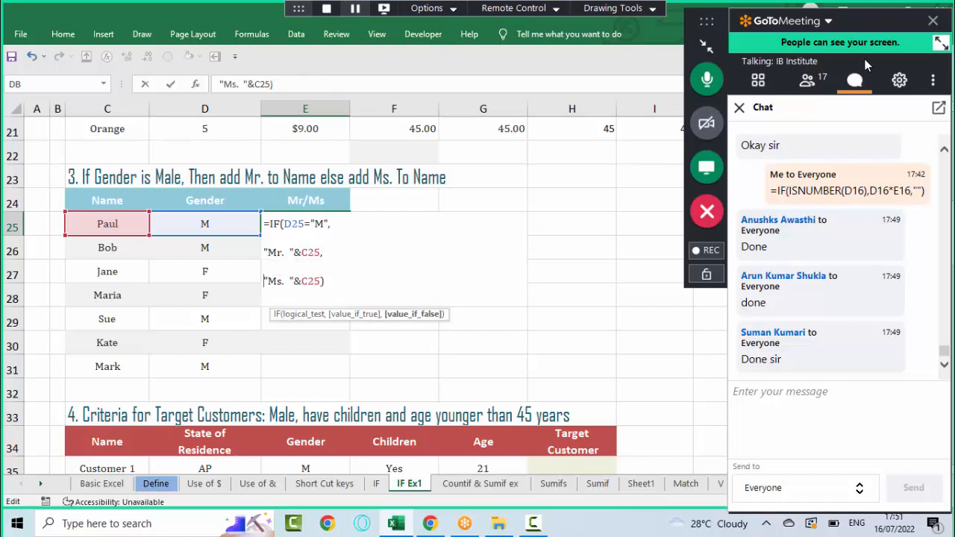
- Highlight the logical test, value-if-true and value-if-false arguments of the E25 formula in turn to examine them
click(305, 315)
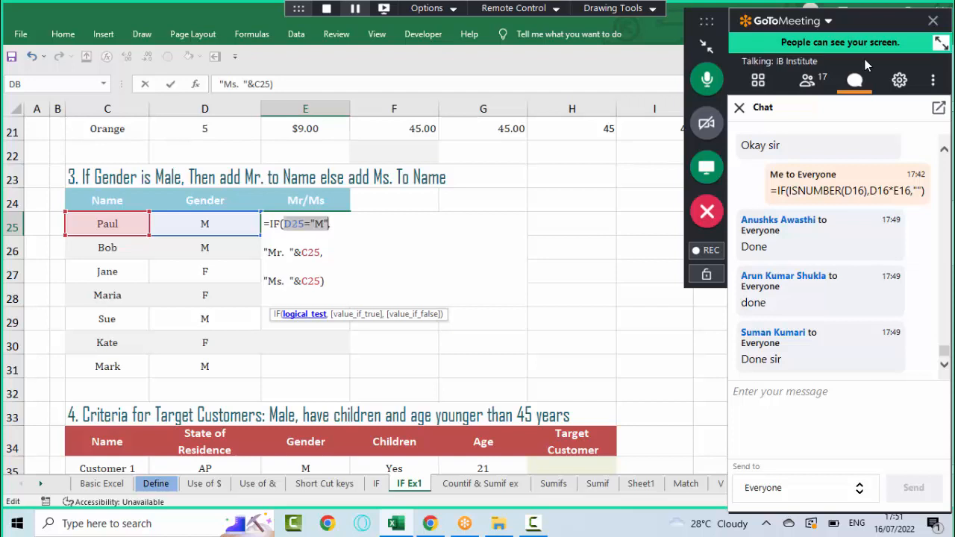
click(357, 314)
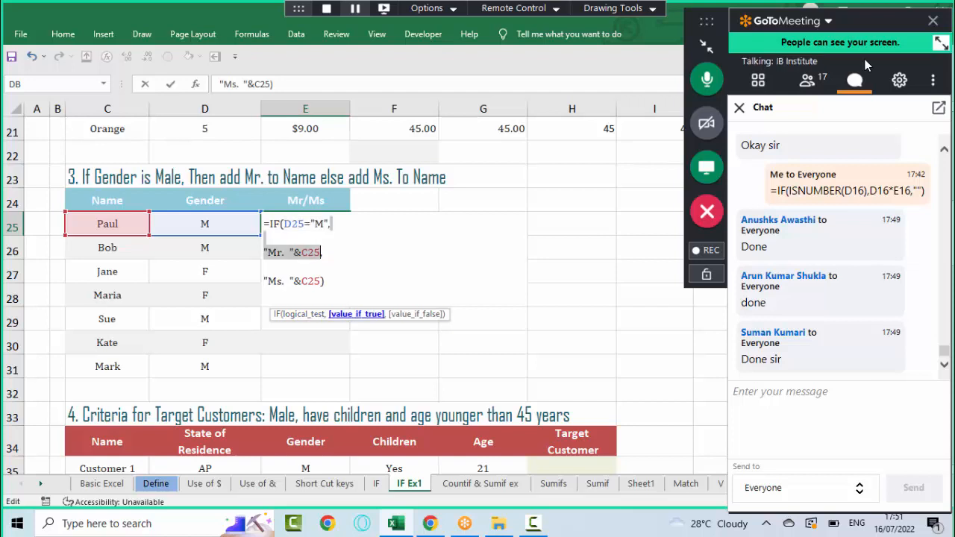
click(414, 314)
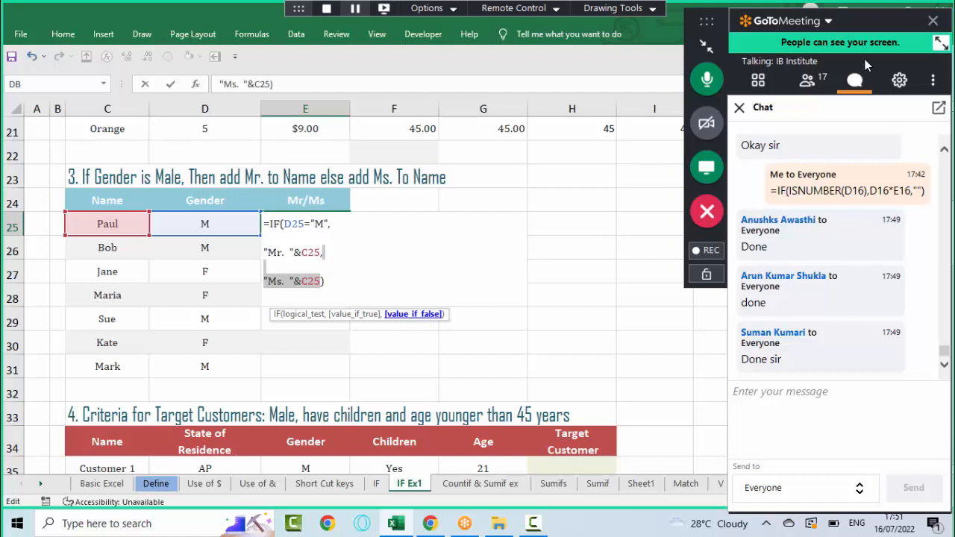
key(ctrl+Return)
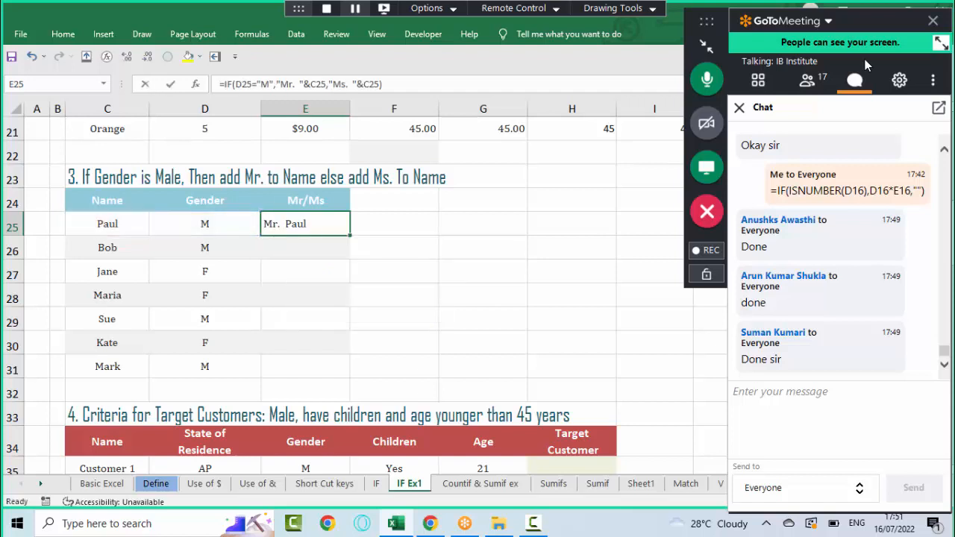
- Fill the E25 formula down through E31 and reopen E25 to display its formula
key(F2)
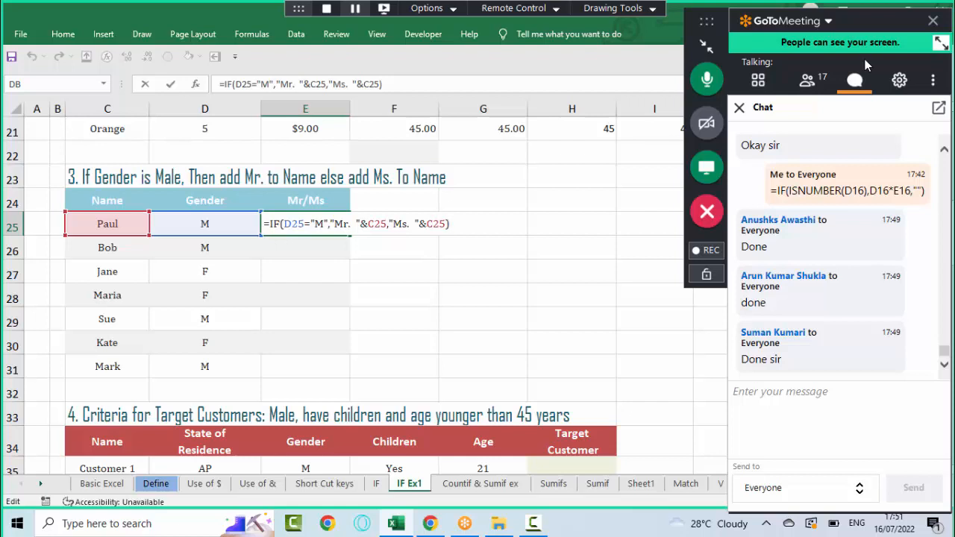
key(ctrl+Return)
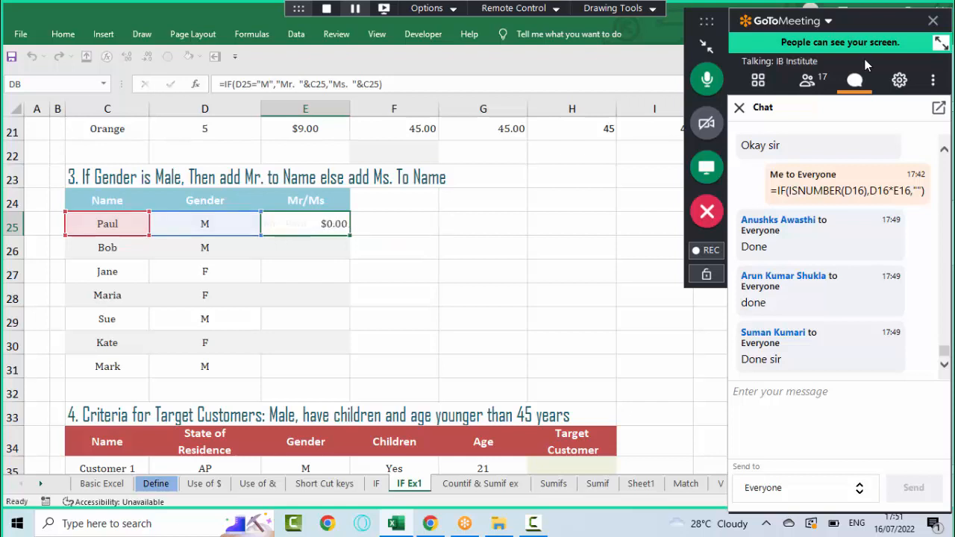
key(shift+Down)
key(shift+Down)
key(shift+Down)
key(shift+Down)
key(shift+Down)
key(shift+Down)
key(ctrl+d)
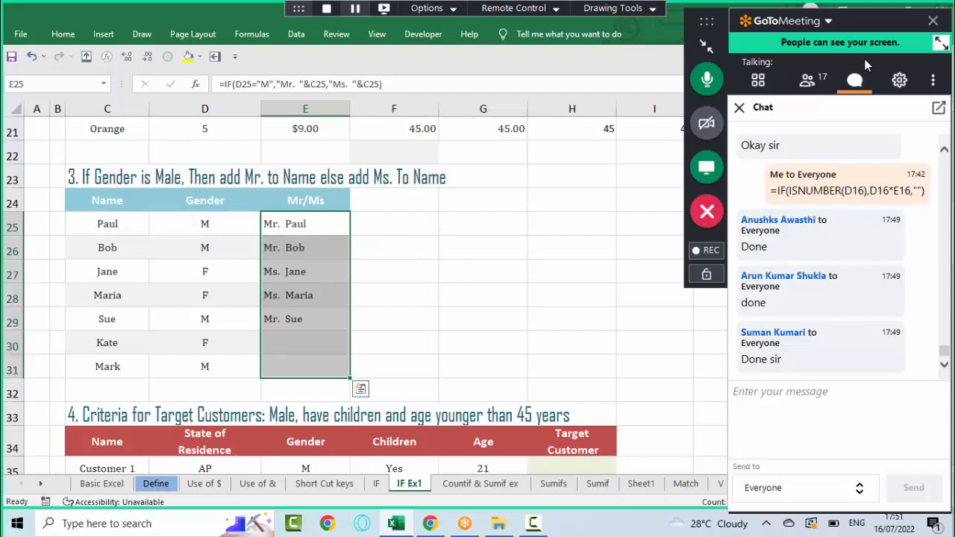
key(F2)
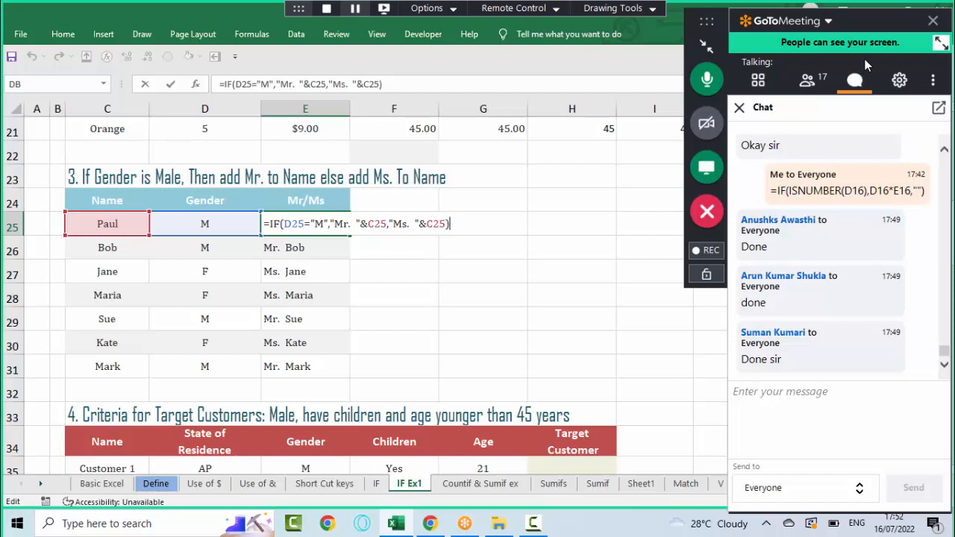
- Examine the Mr/Ms results in E25:E31 together with the formula in E25
key(Escape)
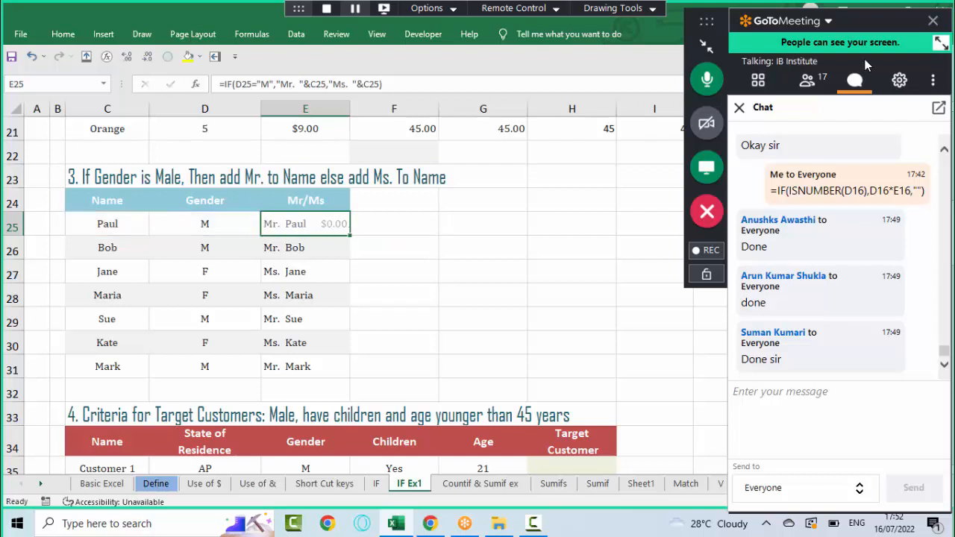
key(ctrl+shift+Down)
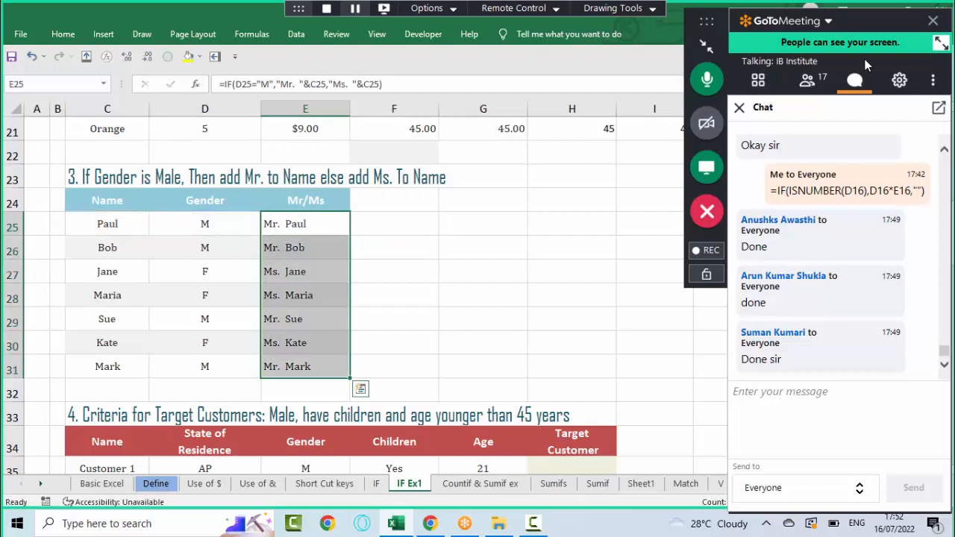
key(Down)
key(Up)
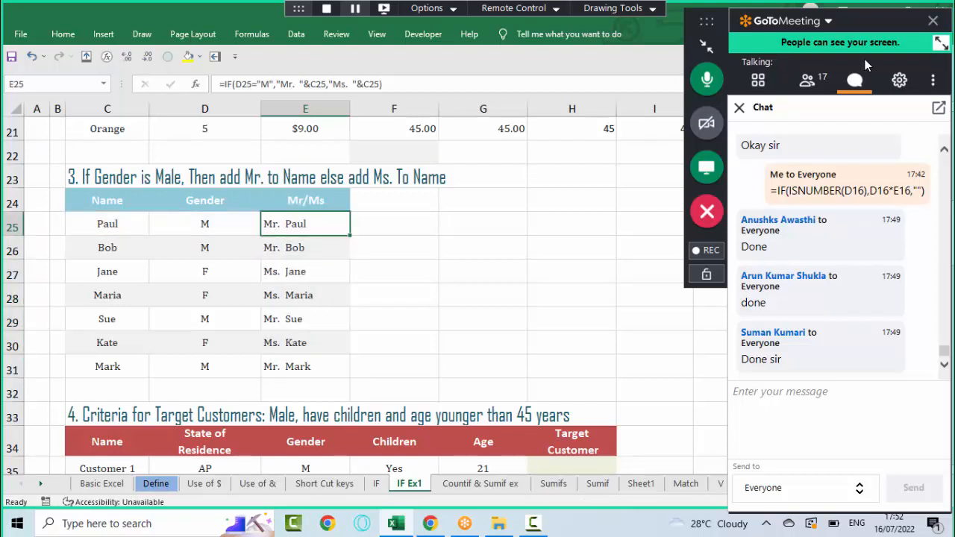
key(F2)
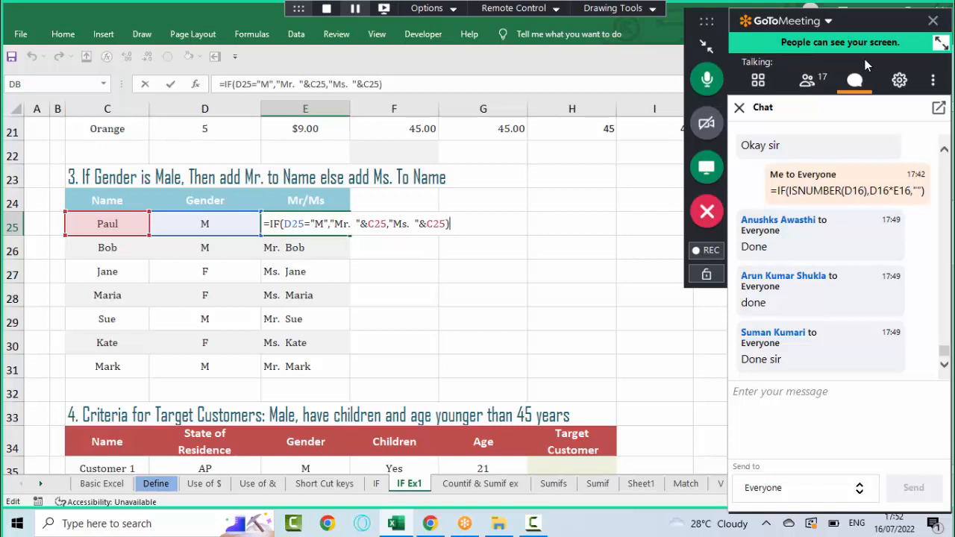
key(Return)
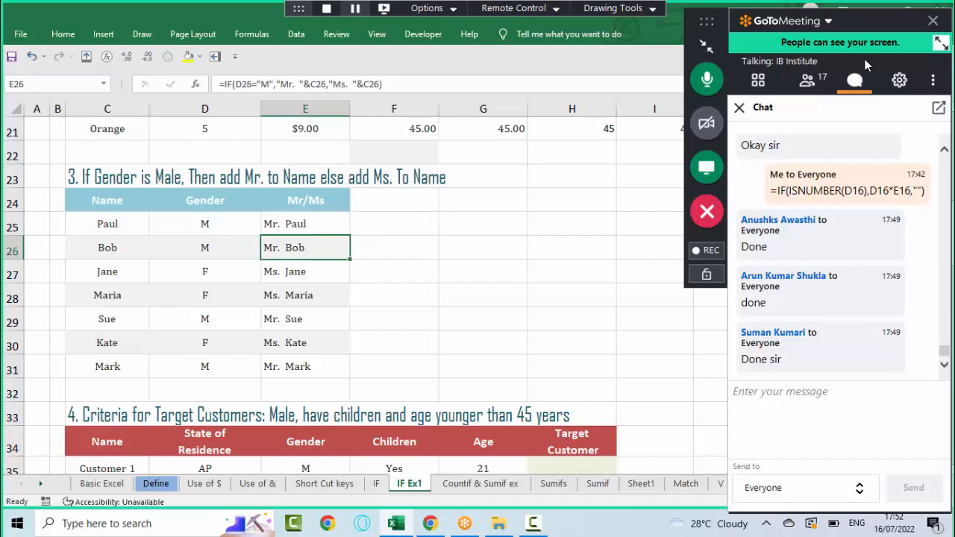
- Go to exercise 4 and examine the customer list in C34:C42 against the target customer criteria
key(Down)
key(Down)
key(Down)
key(Down)
key(Down)
key(Down)
key(Down)
key(Down)
key(Down)
key(Down)
key(Down)
key(Down)
key(Down)
key(Down)
key(Down)
key(Down)
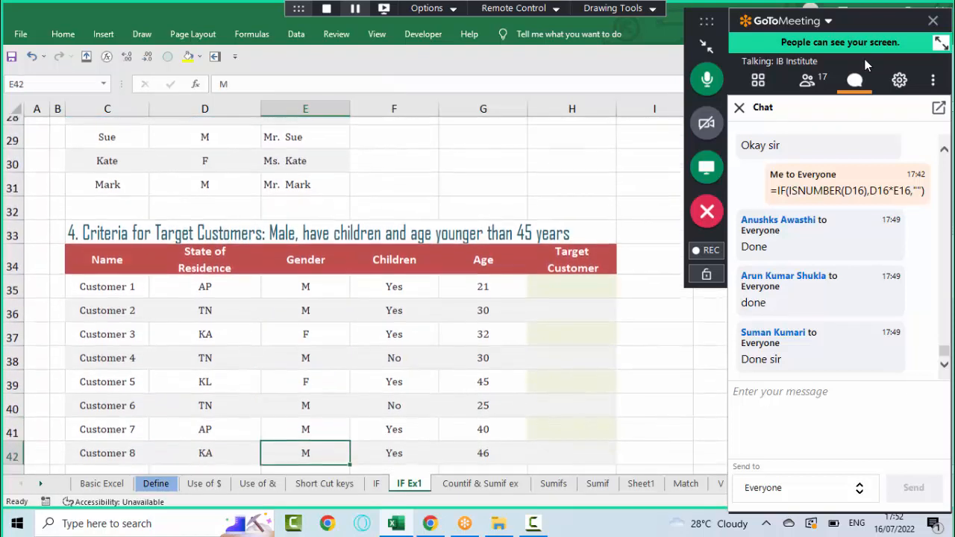
key(Left)
key(Left)
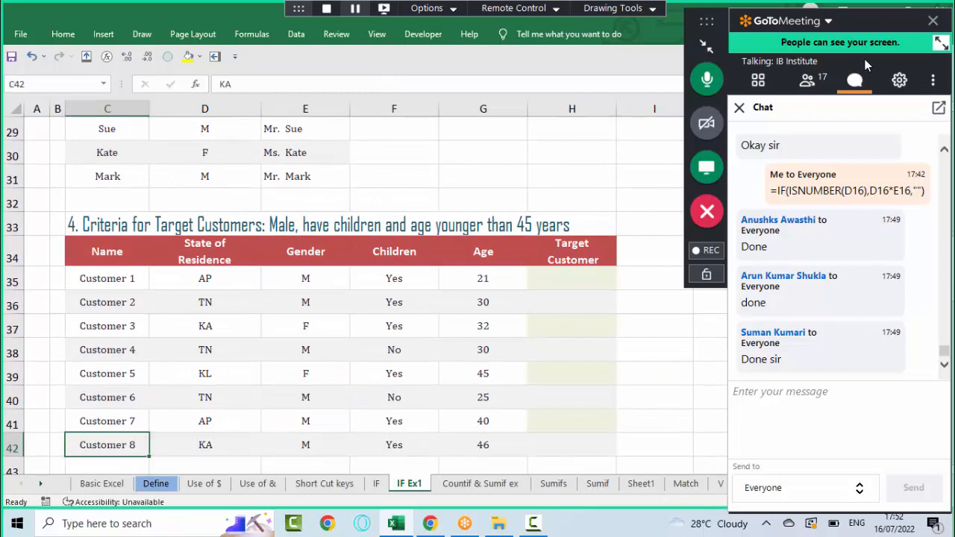
key(Up)
key(Up)
key(Up)
key(Up)
key(Up)
key(Up)
key(Up)
key(Up)
key(ctrl+shift+Down)
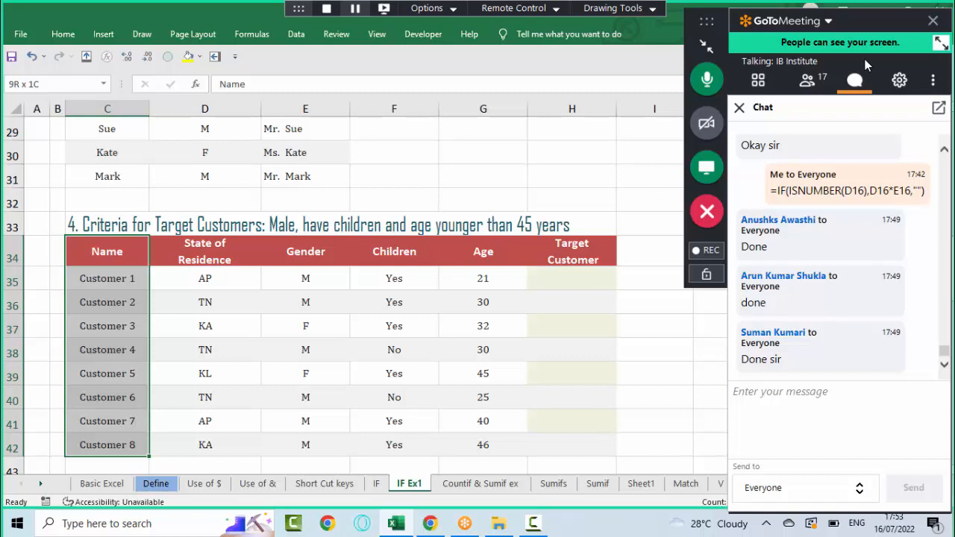
- Collapse the meeting panel and start an AND formula in H35 with the gender condition E35="M"
key(ctrl+Right)
key(Down)
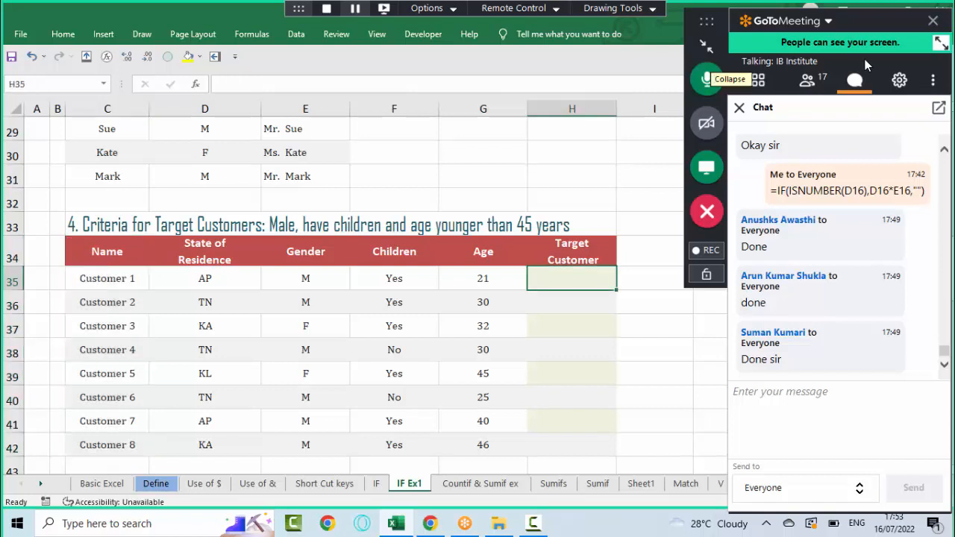
click(707, 45)
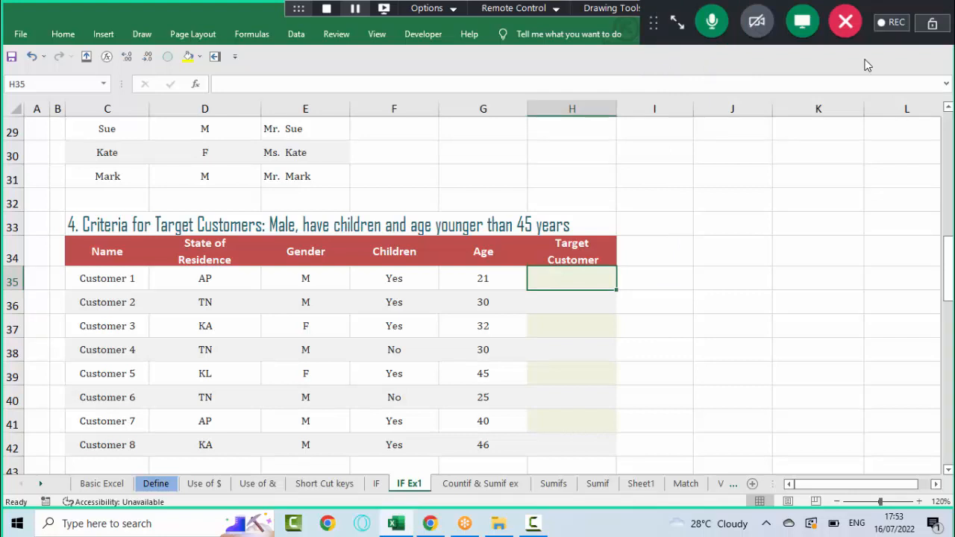
text(=and)
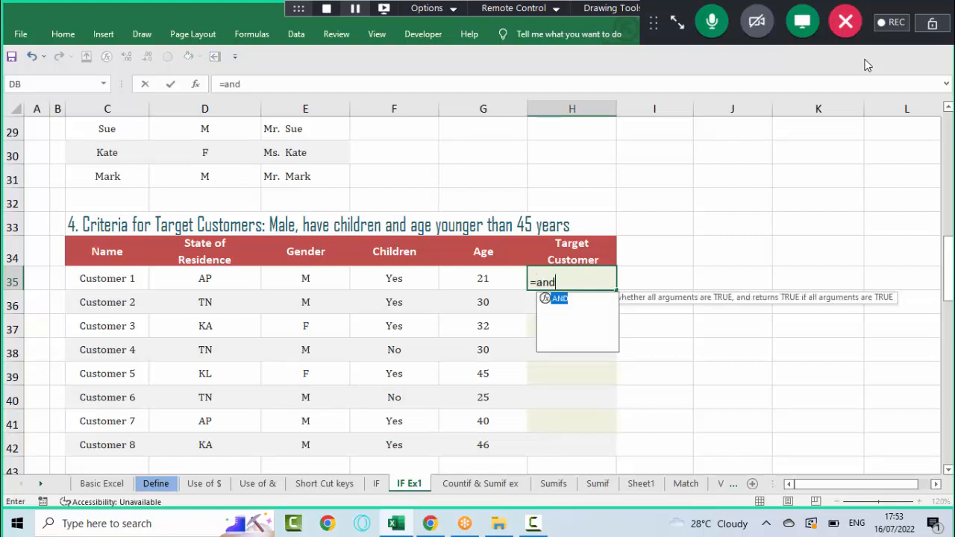
key(Tab)
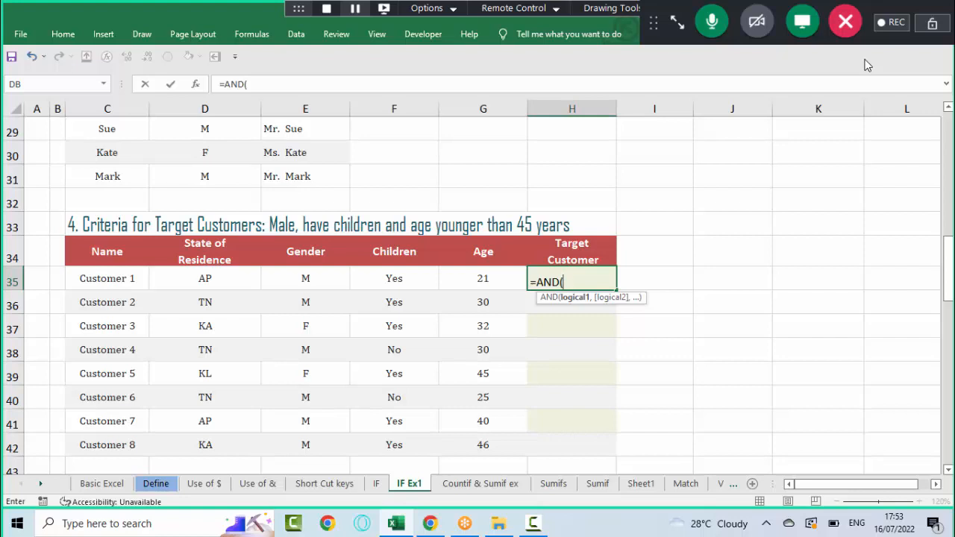
key(Left)
key(Left)
key(Left)
text(=")
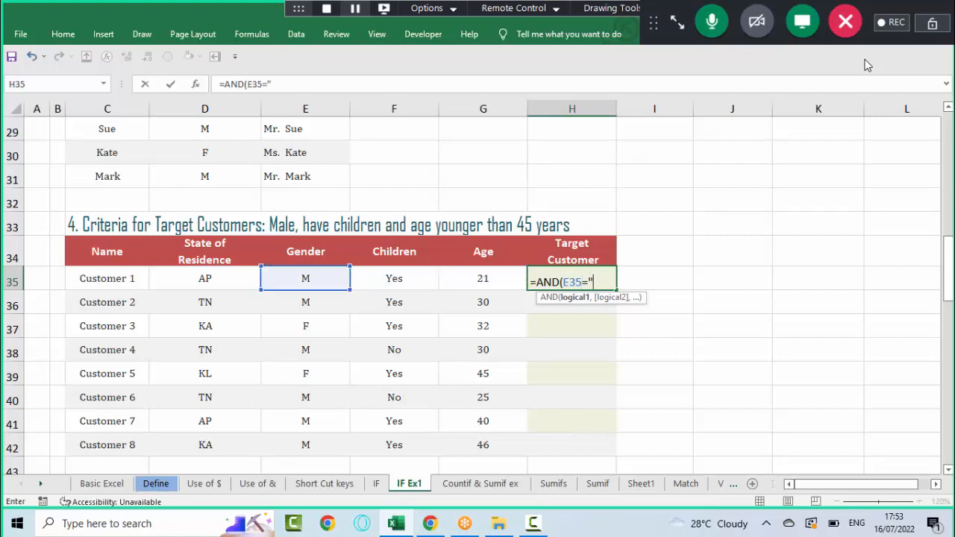
text(M",)
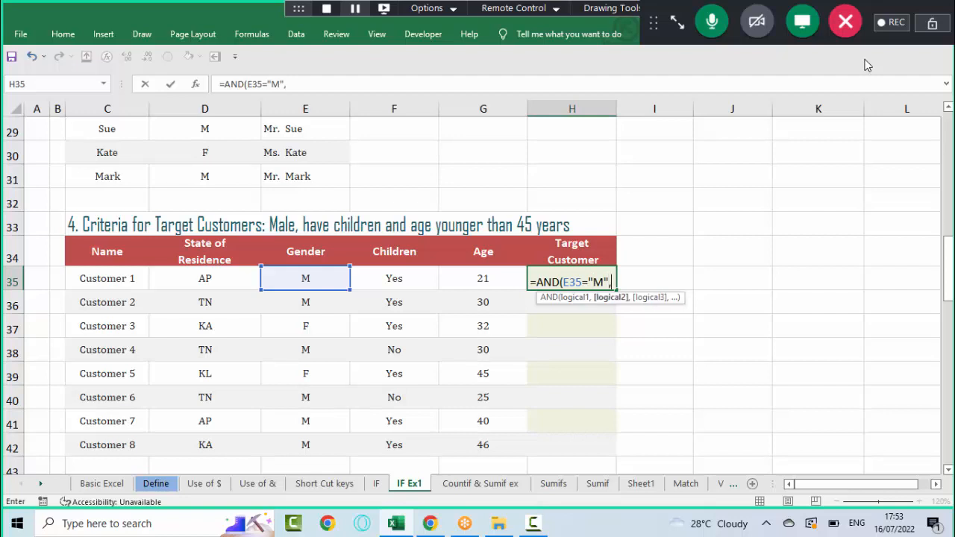
- Add the conditions F35="Yes" and G35<45 to the AND formula in H35 and close its parenthesis
key(Left)
key(Left)
text(=)
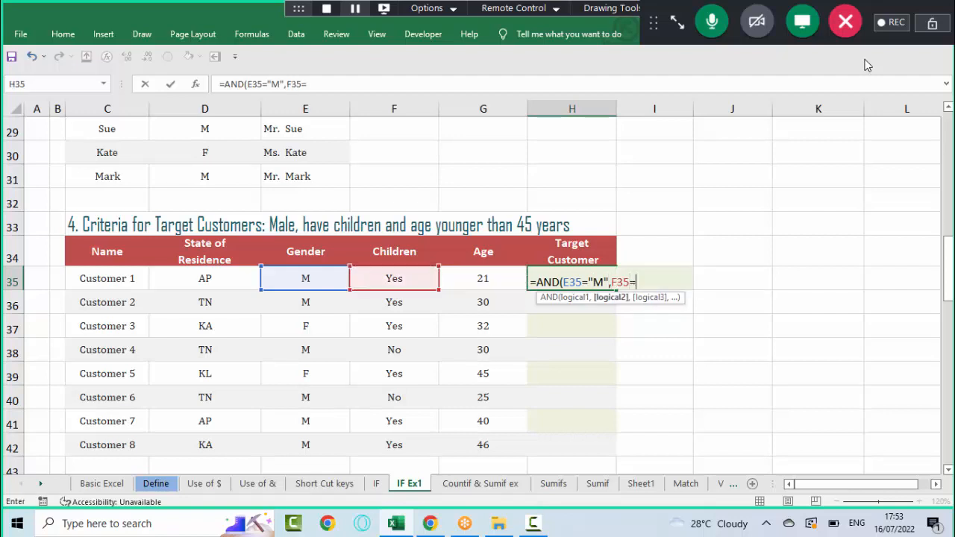
text("Yes",)
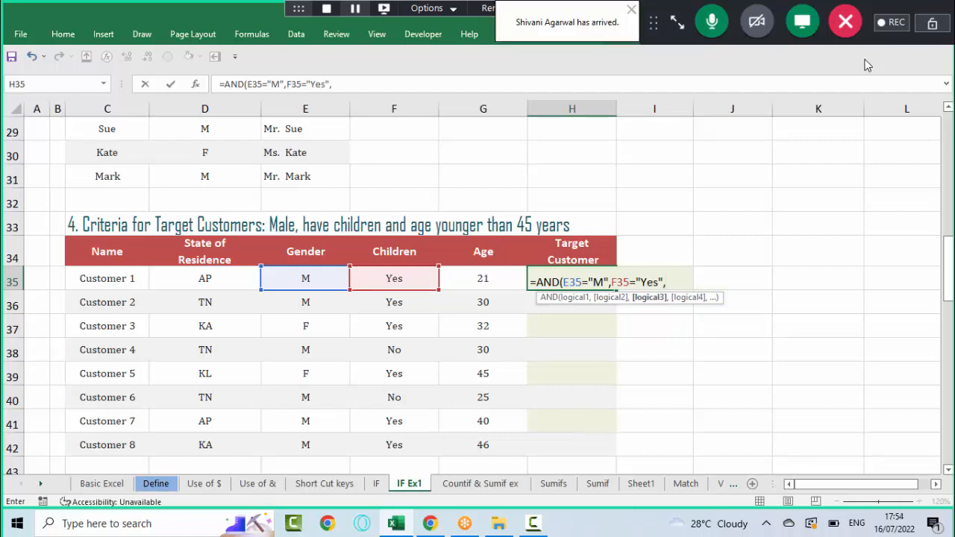
key(Left)
text(<45)
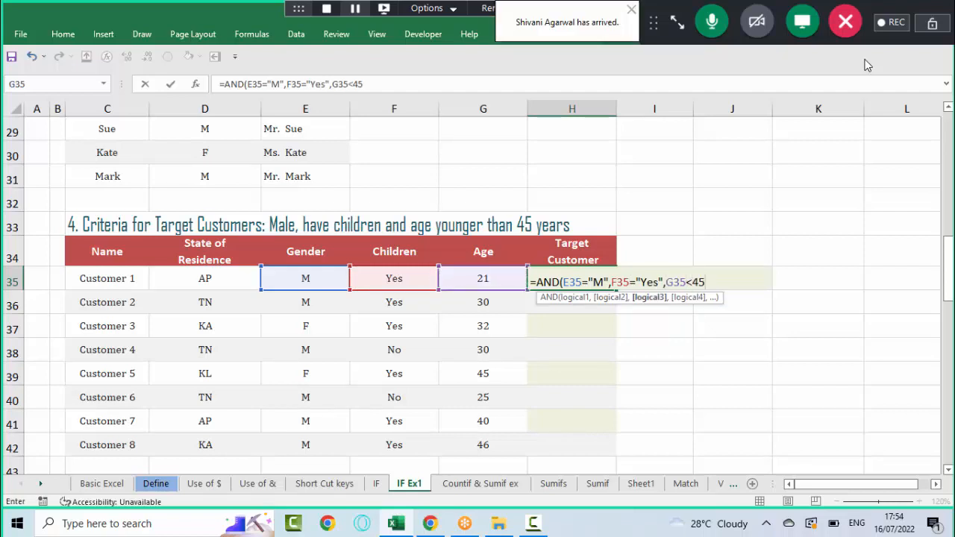
text())
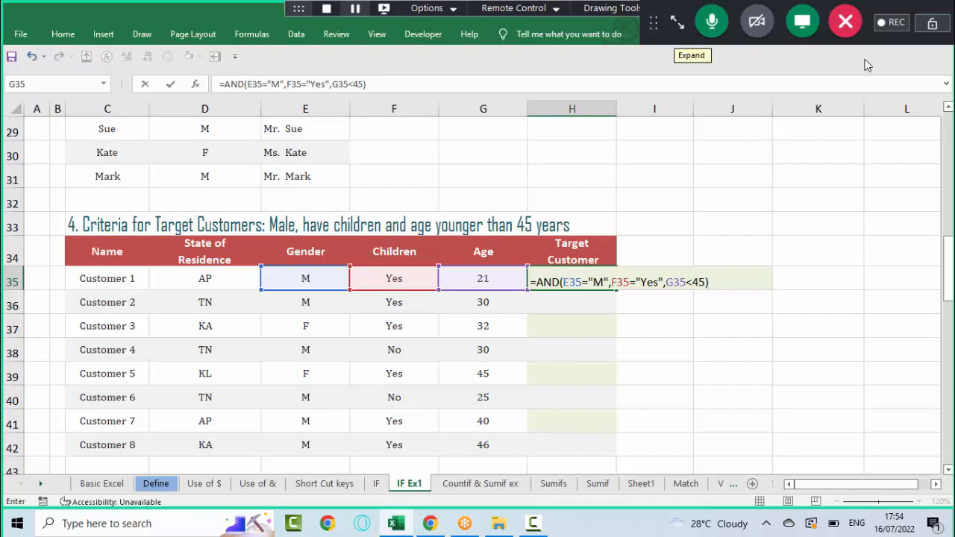
- Expand the GoToMeeting panel, send "?" to everyone in the chat, and return to the worksheet
click(868, 66)
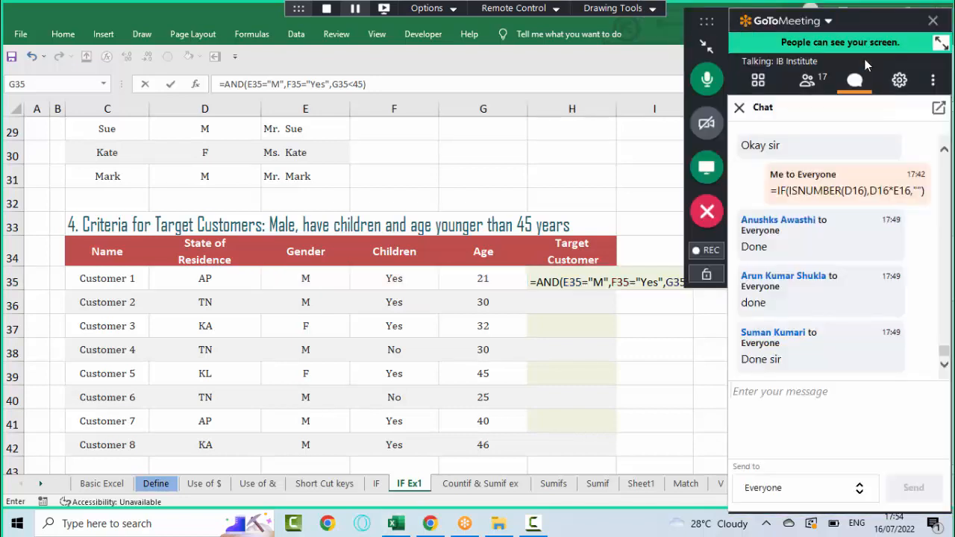
text(?)
key(Return)
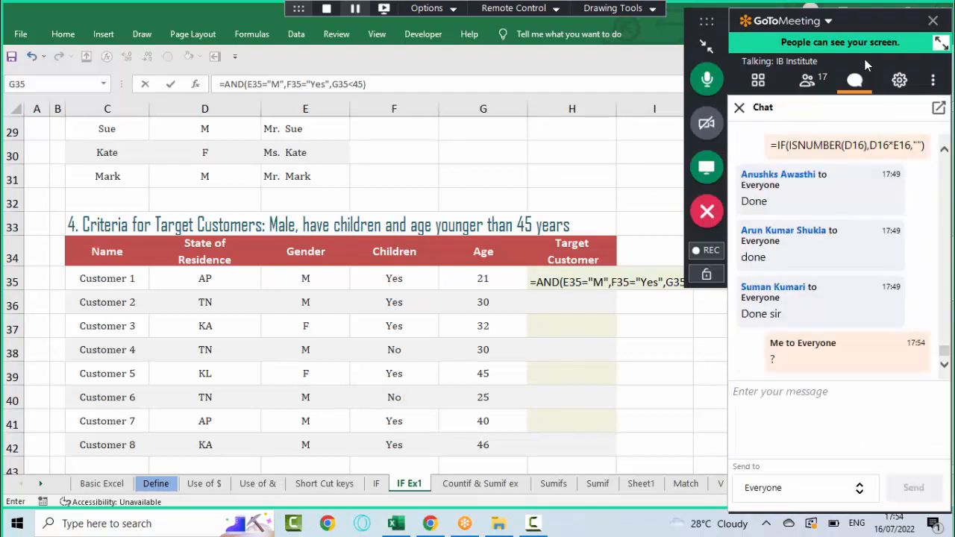
key(alt+Tab)
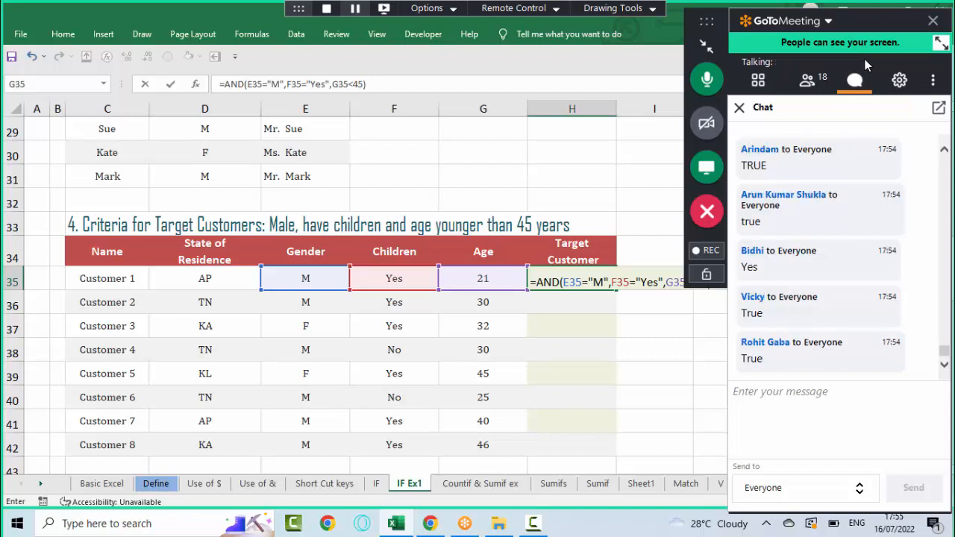
- Enter the AND formula in H35 and fill it down through H37
key(ctrl+Return)
key(shift+Down)
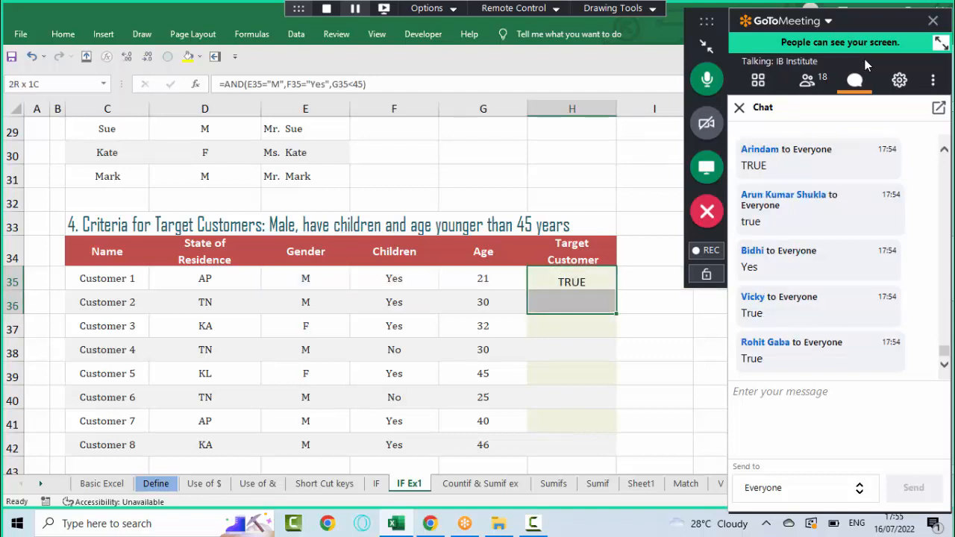
key(ctrl+d)
key(shift+Down)
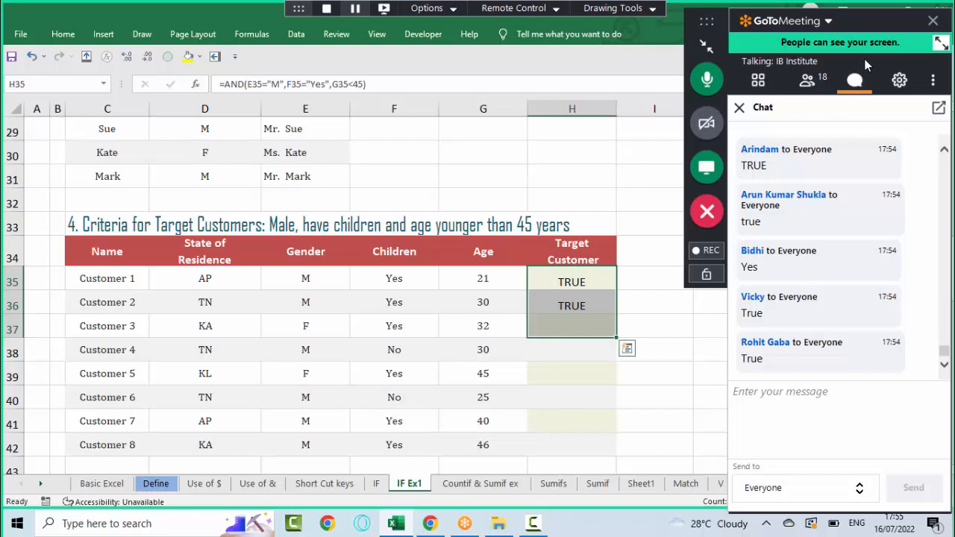
key(ctrl+d)
- Set Customer 3's gender in E37 to M as a test and undo the change
key(Down)
key(Down)
key(Left)
key(Left)
key(Left)
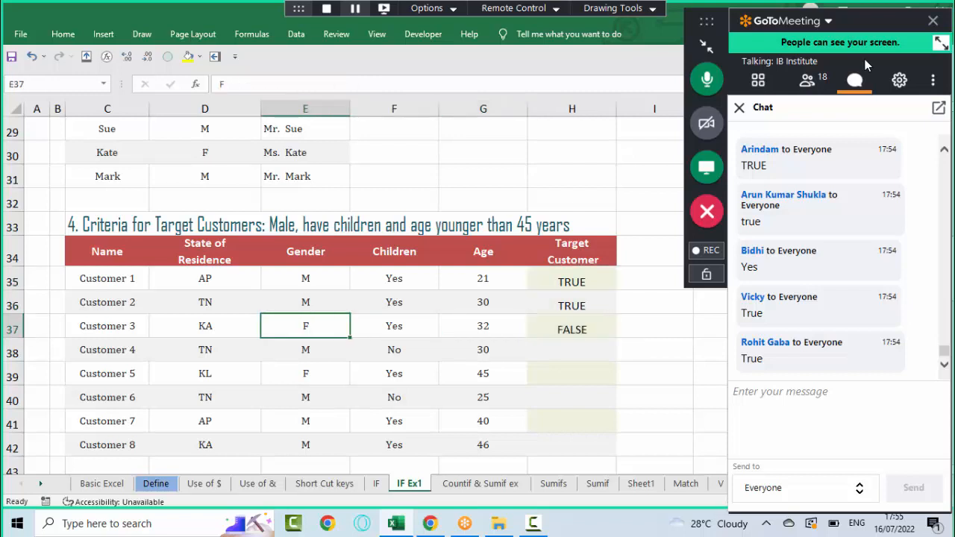
text(M)
key(Return)
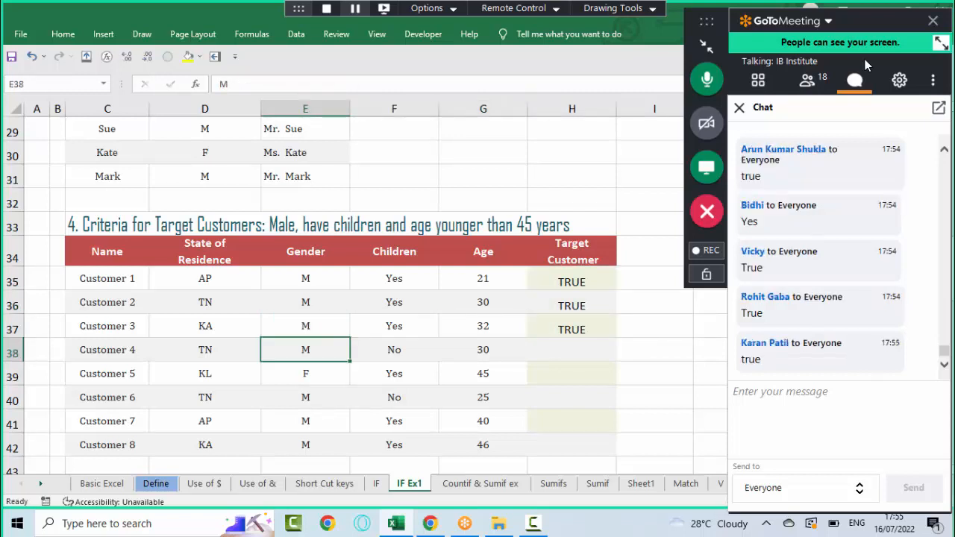
key(ctrl+z)
- Fill the AND formula from H37 down through H42
key(Right)
key(Right)
key(Right)
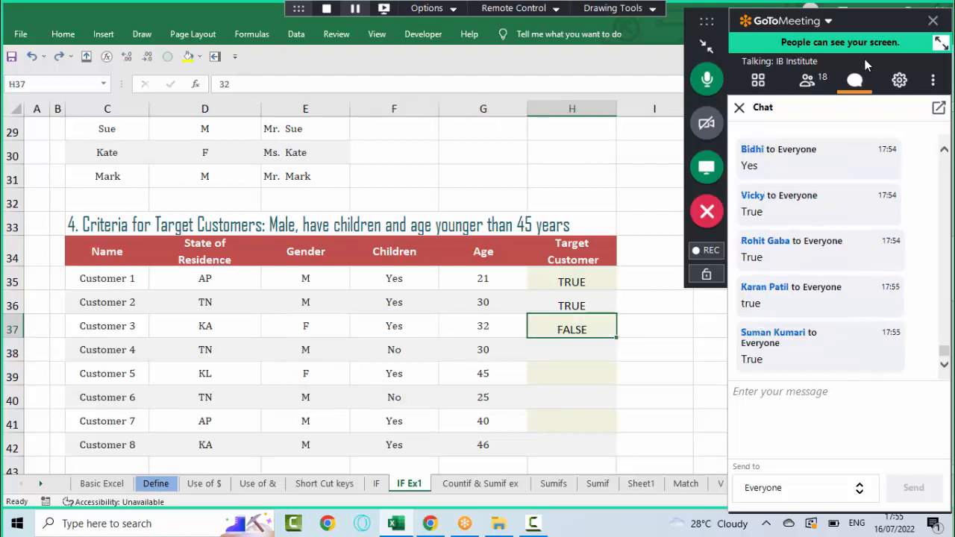
key(shift+Down)
key(shift+Down)
key(shift+Down)
key(shift+Down)
key(shift+Down)
key(ctrl+d)
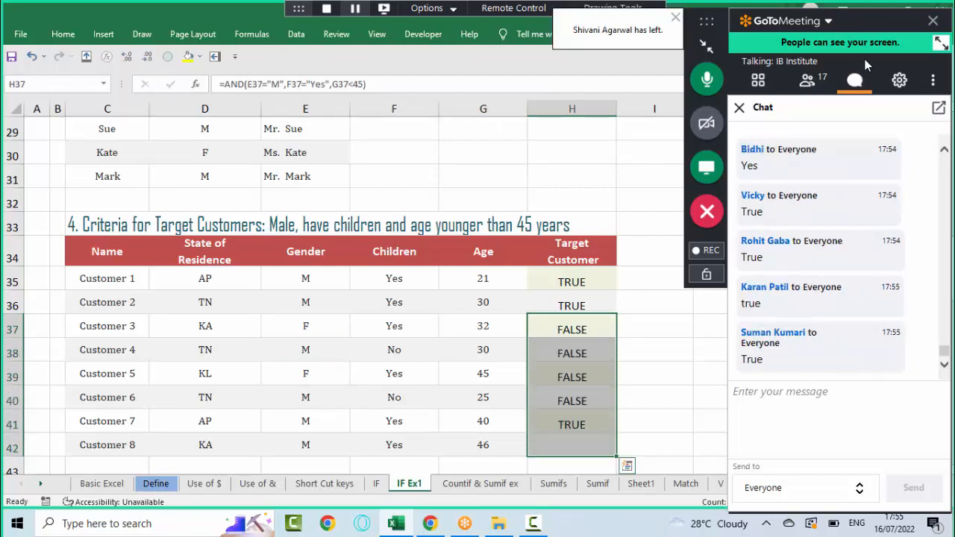
- Examine the Target Customer results in H35:H42, collapse the meeting panel, and return to H35
key(Up)
key(Up)
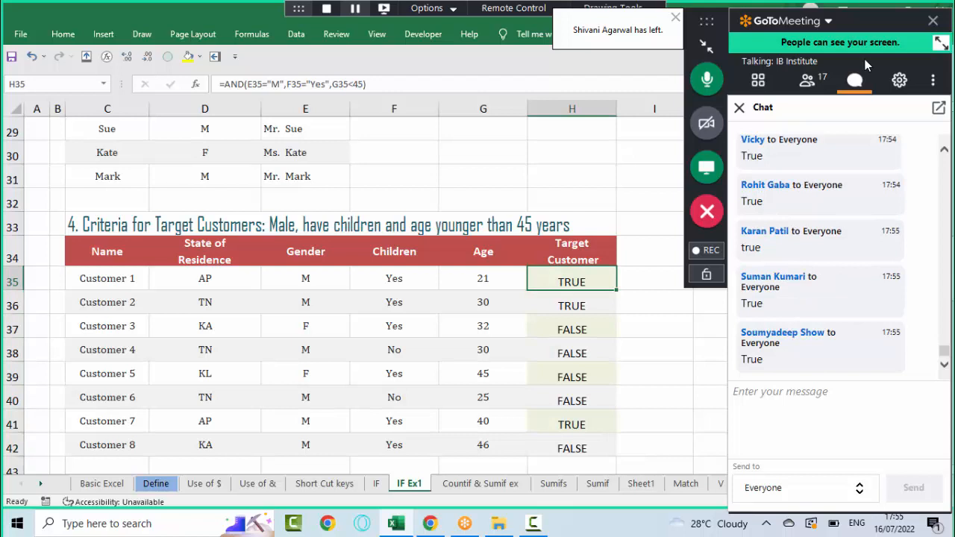
key(ctrl+shift+Down)
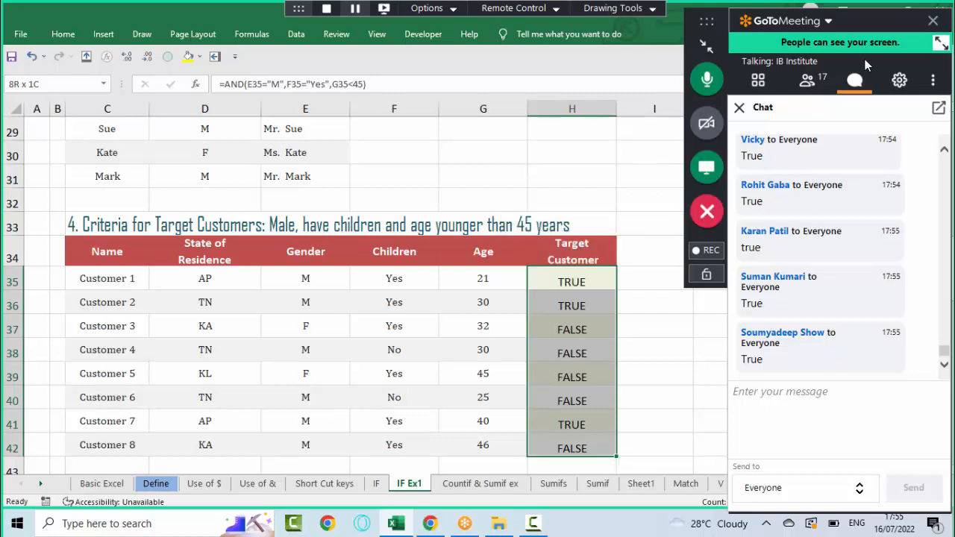
click(707, 46)
key(Down)
key(Up)
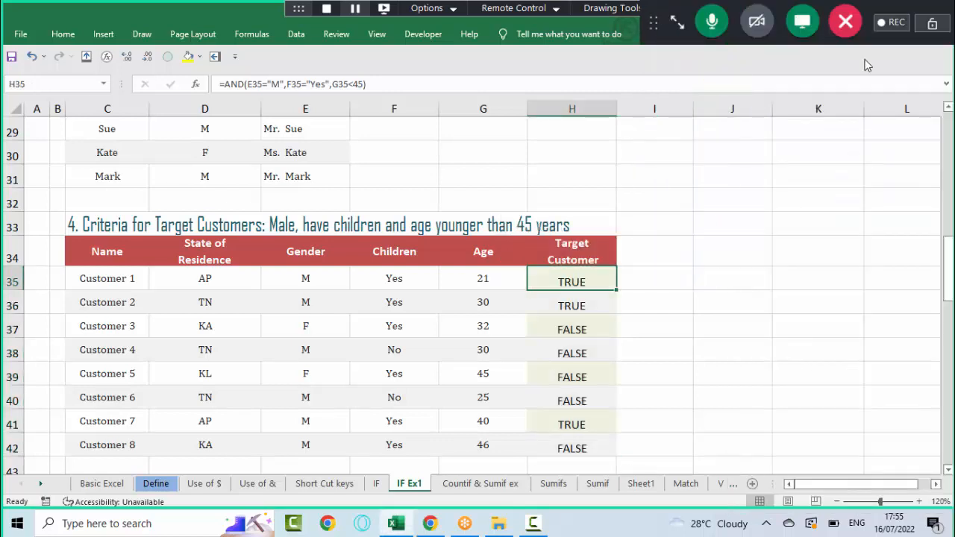
- Wrap the AND test in H35 in an IF that returns the name in C35 if true, otherwise an empty string: =IF(AND(E35="M",F35="Yes",G35<45),C35,"")
key(F2)
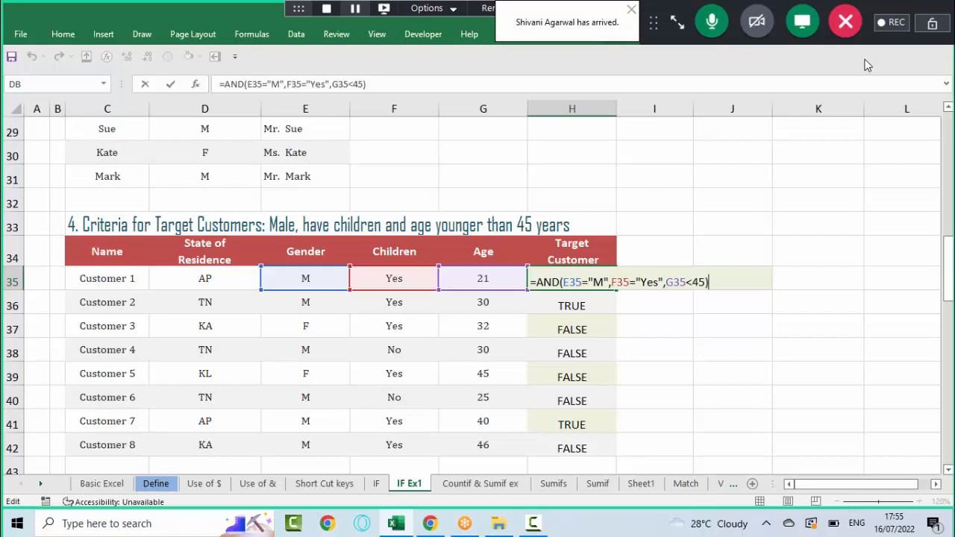
key(Home)
text(if)
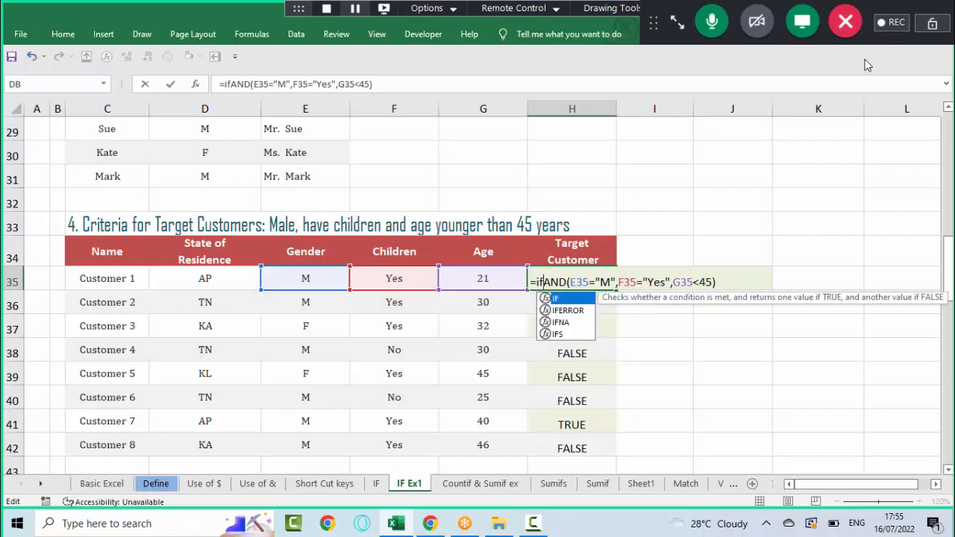
key(Tab)
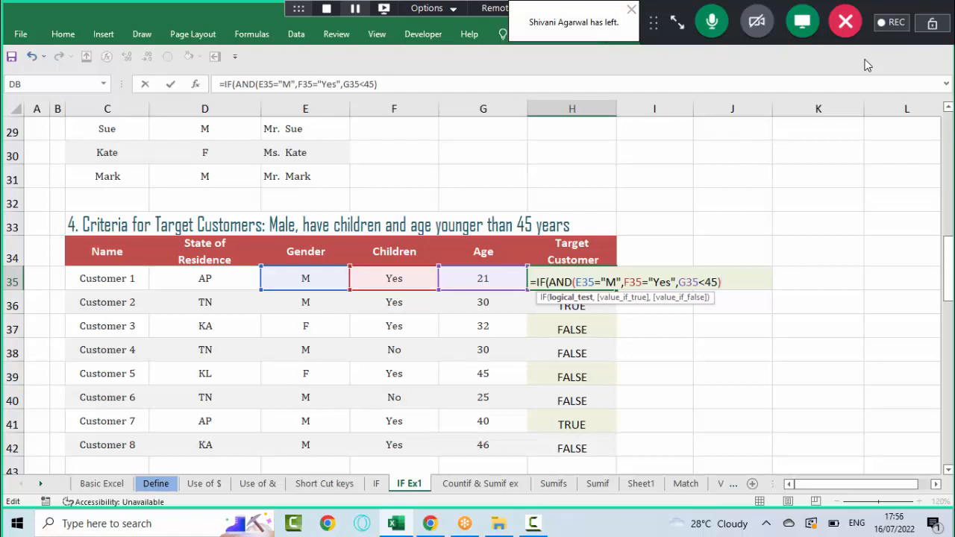
text(,)
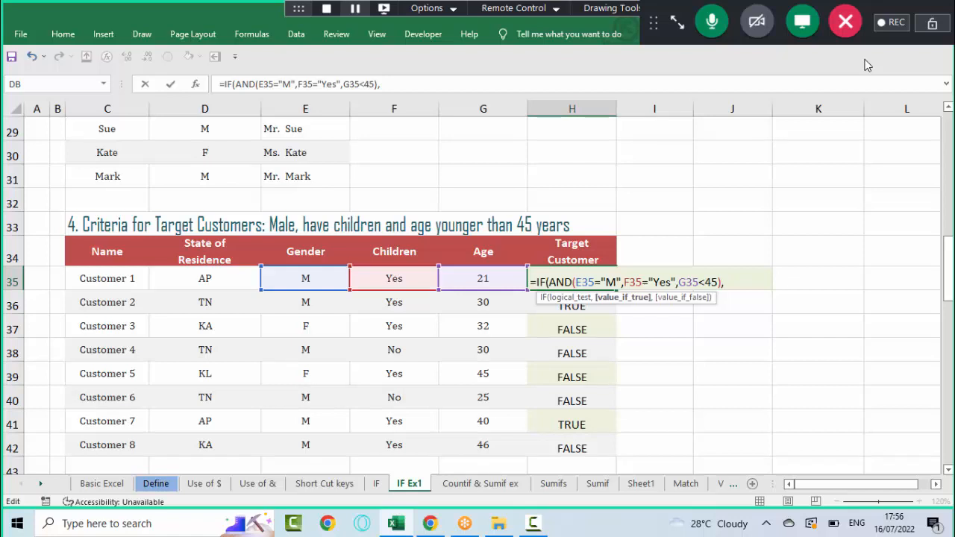
key(F2)
key(ctrl+Left)
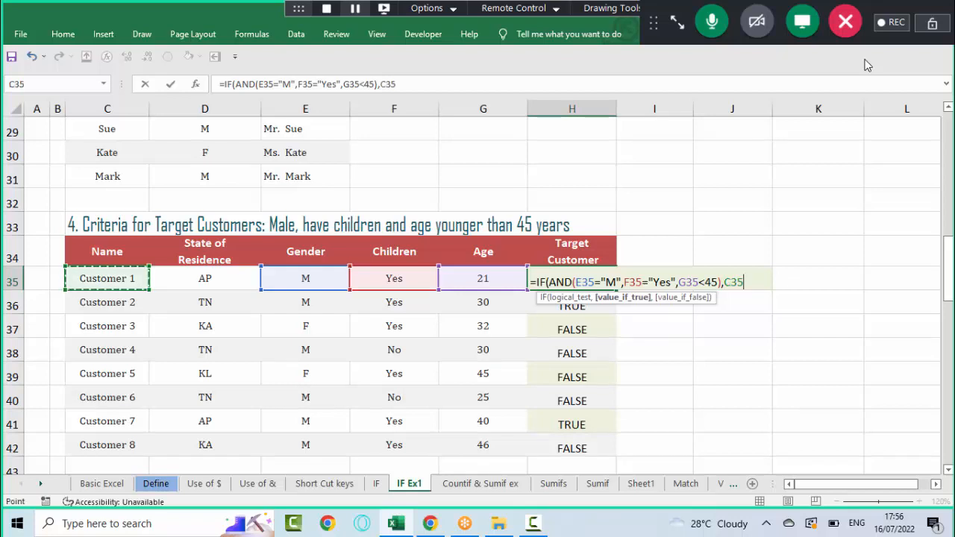
text(,)
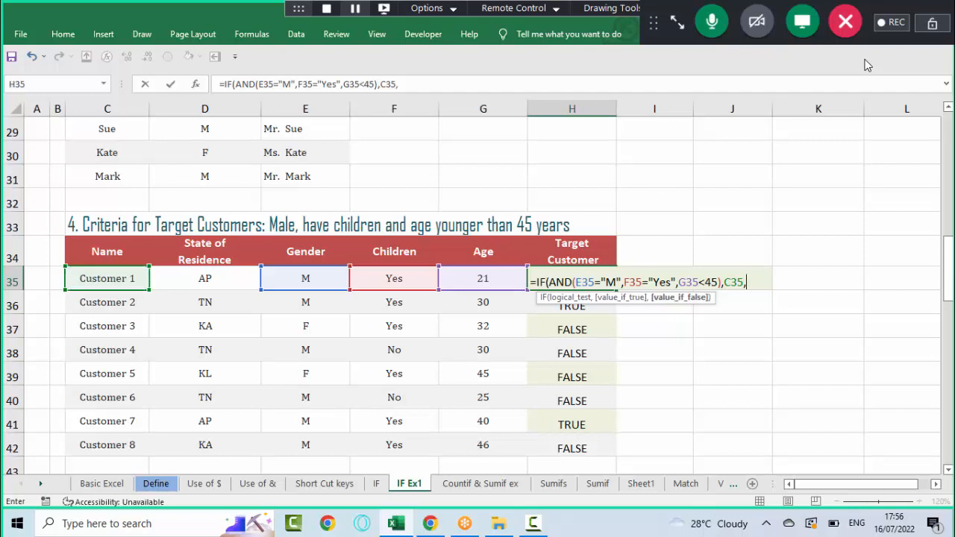
text(""))
key(ctrl+Return)
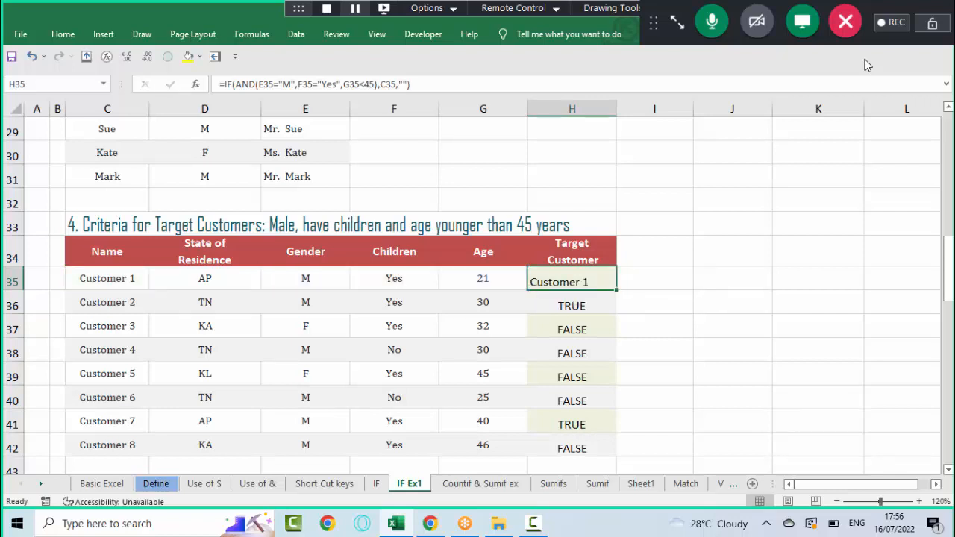
- Fill the IF with AND formula from H35 down through H42
key(shift+Down)
key(ctrl+d)
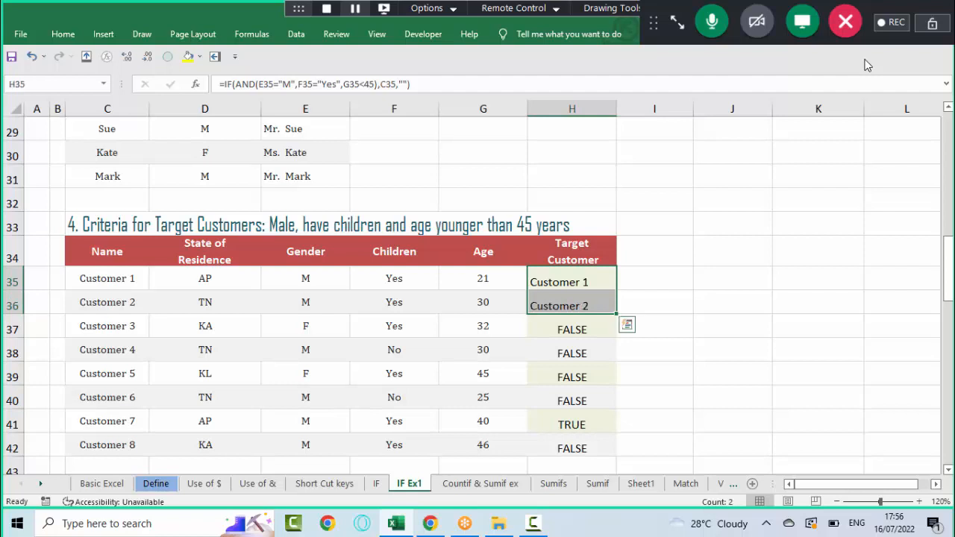
key(shift+Down)
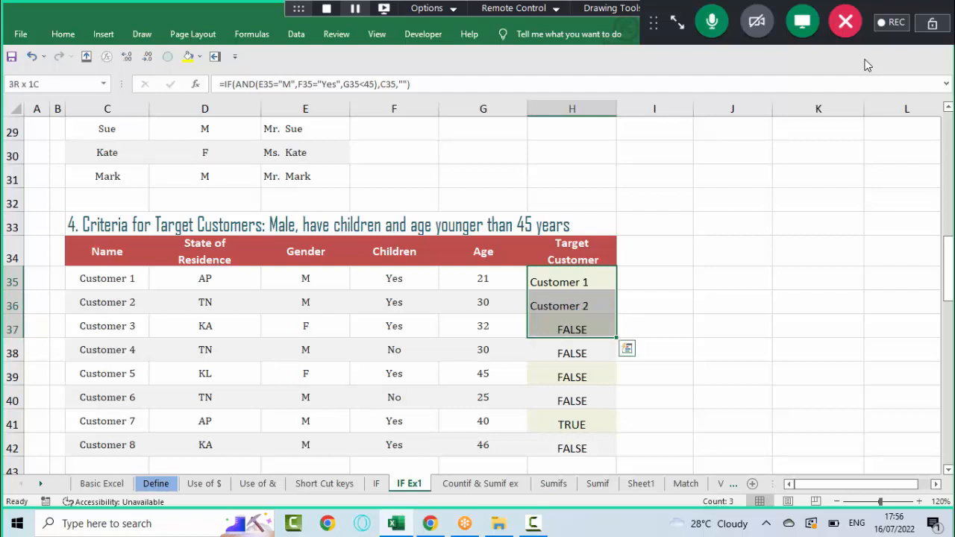
key(ctrl+d)
key(ctrl+shift+Down)
key(ctrl+d)
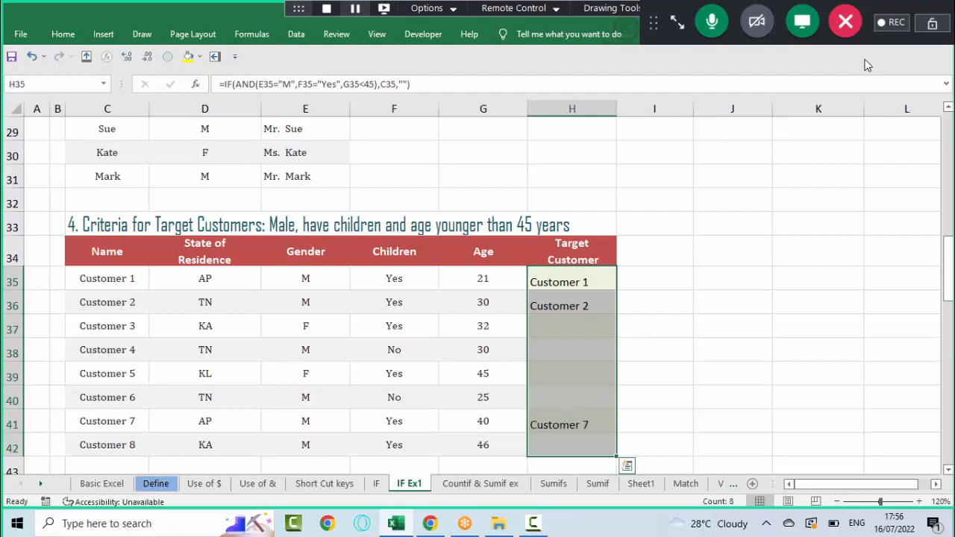
- Step through the whole calculation of H35 with Evaluate Formula, keeping the dialog clear of the customer rows, and close it
key(Down)
key(Up)
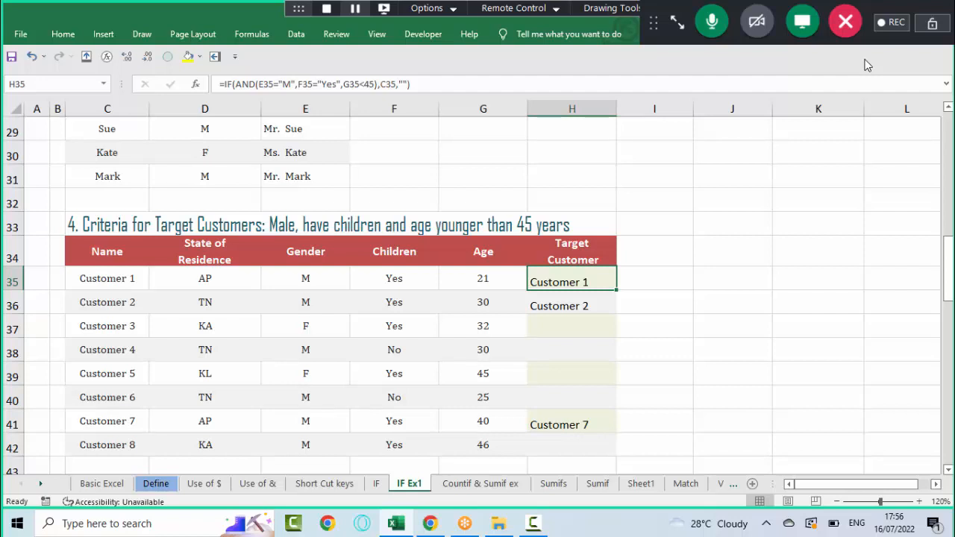
key(alt+m)
key(v)
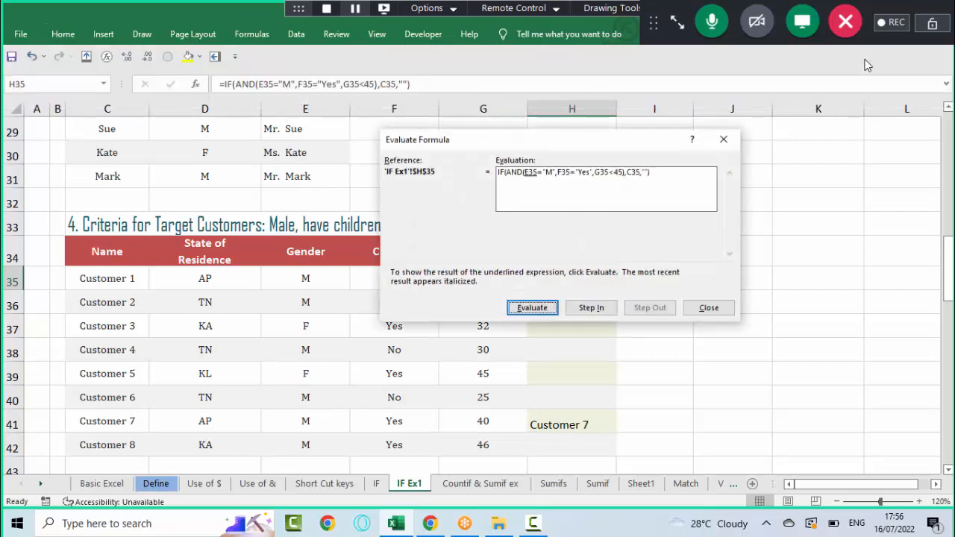
drag(574, 141, 422, 71)
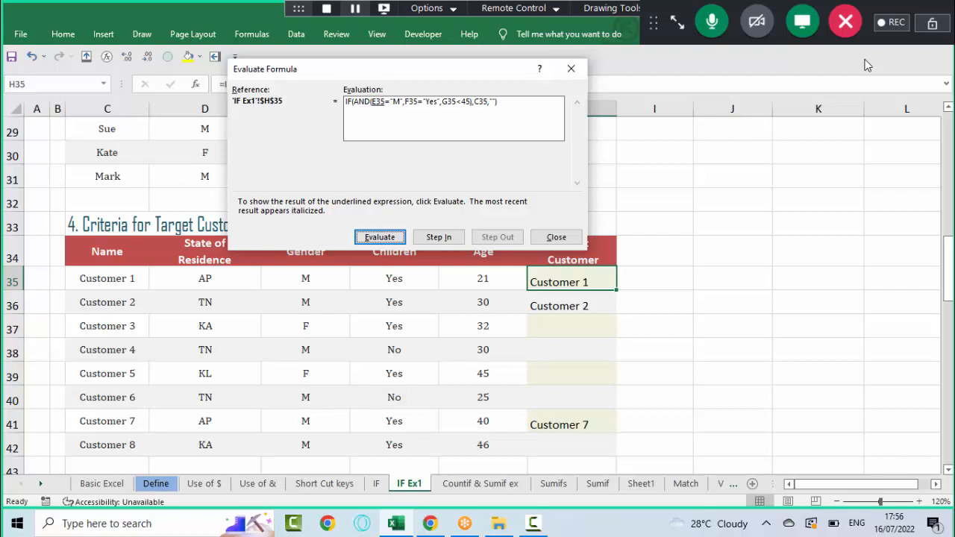
key(Return)
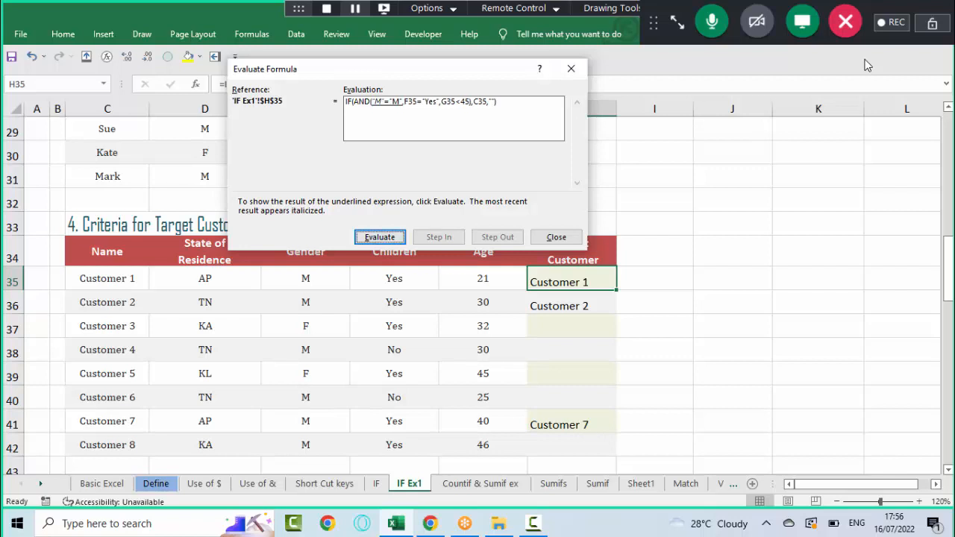
key(Return)
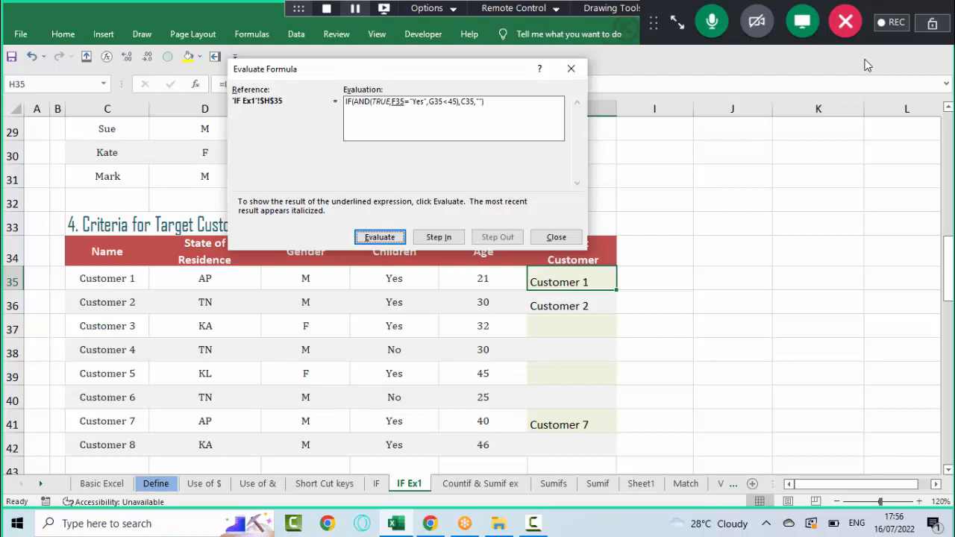
key(Return)
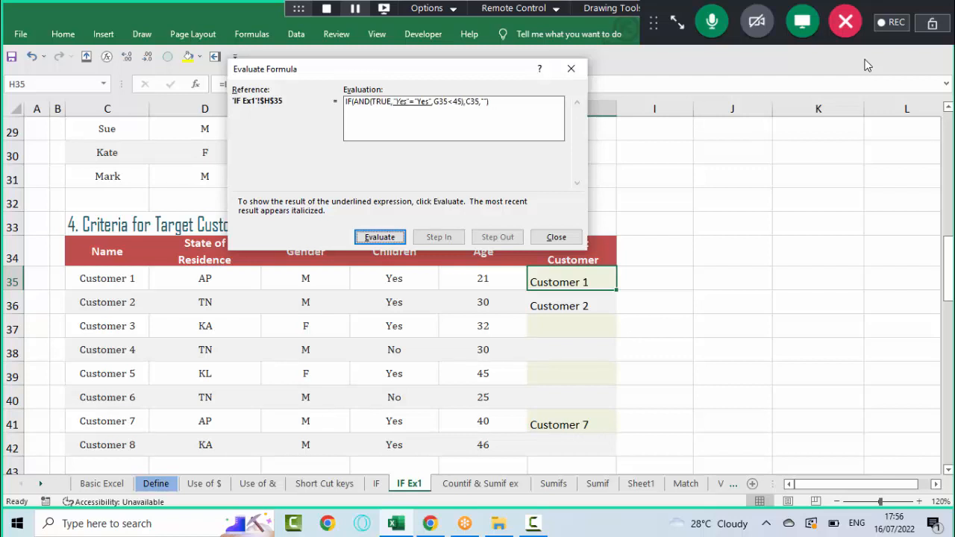
key(Return)
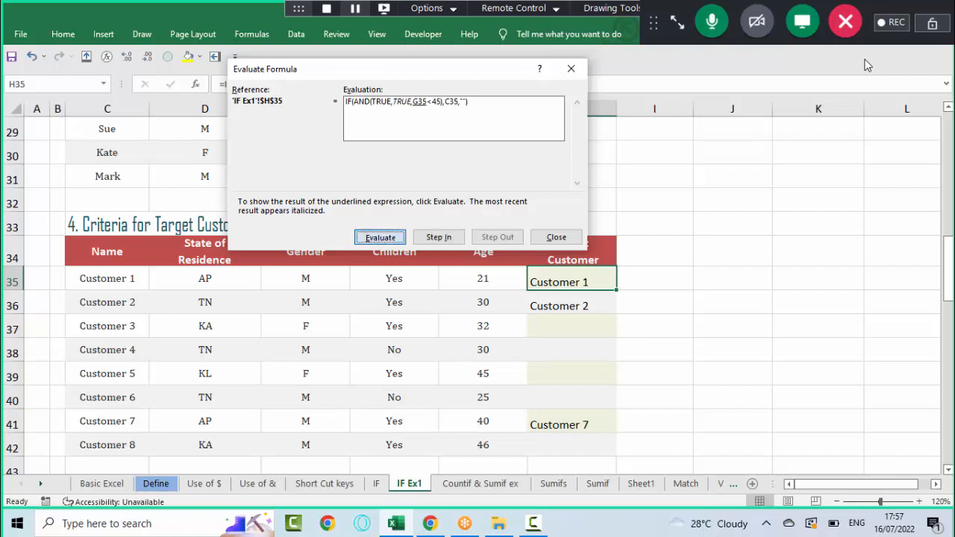
key(Return)
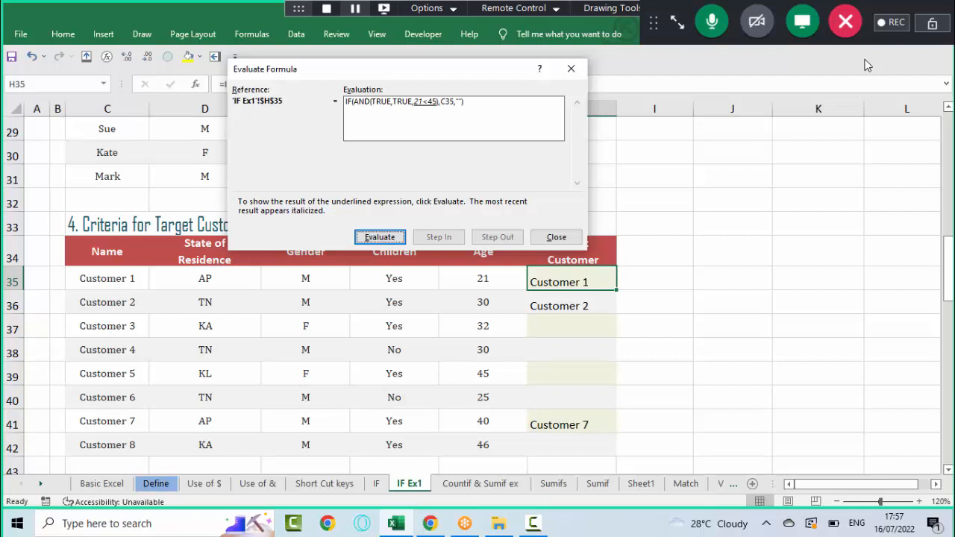
key(Return)
key(Return)
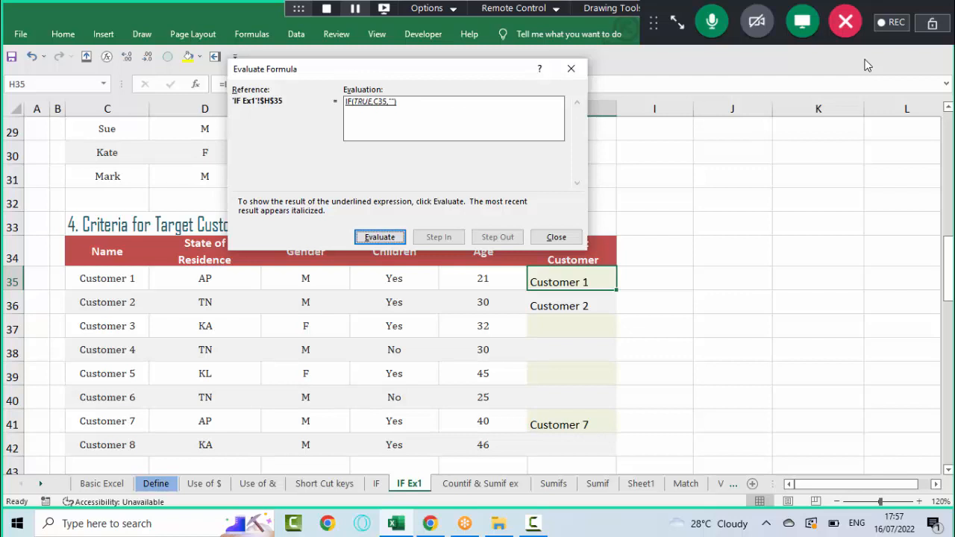
key(Return)
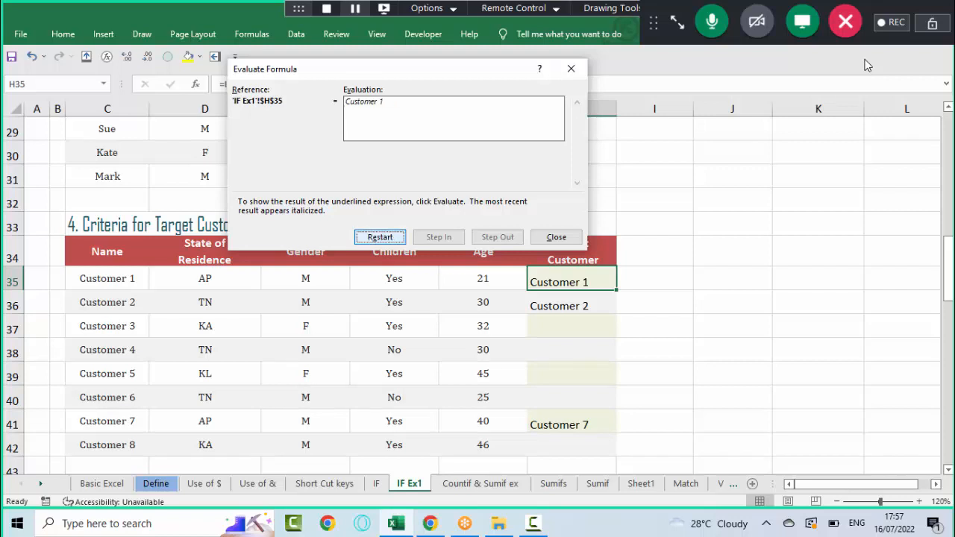
key(Tab)
key(Return)
- Step through the whole calculation of Customer 3's formula in H37 with Evaluate Formula and close it
key(Down)
key(Down)
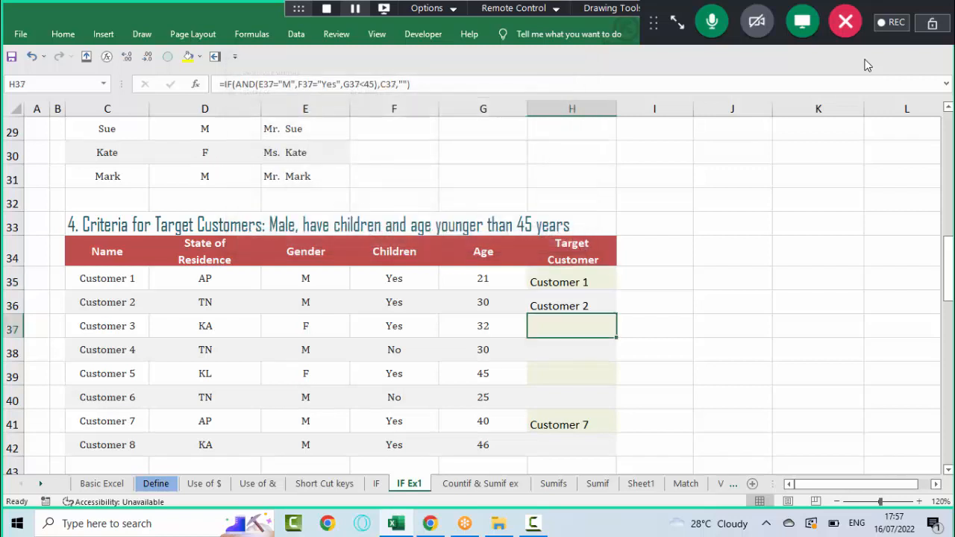
key(alt+m)
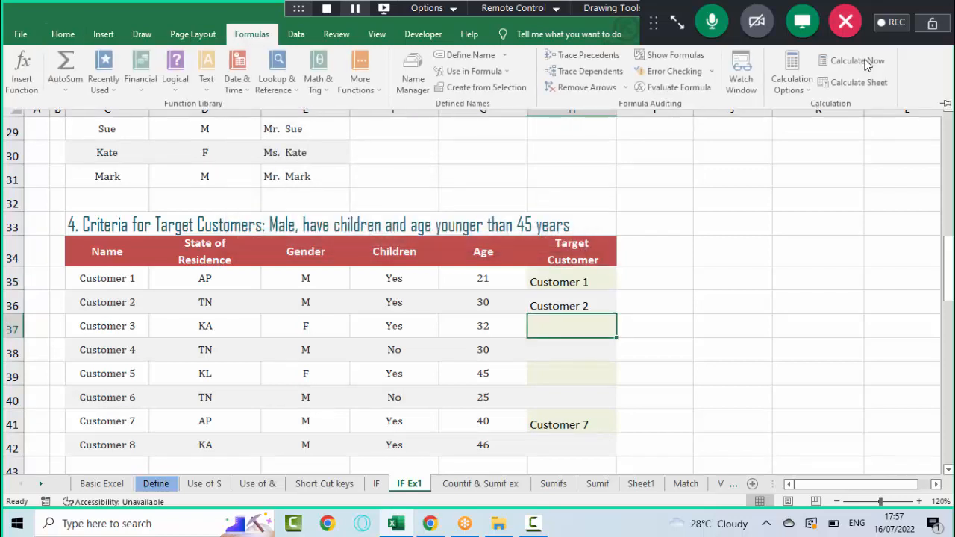
key(v)
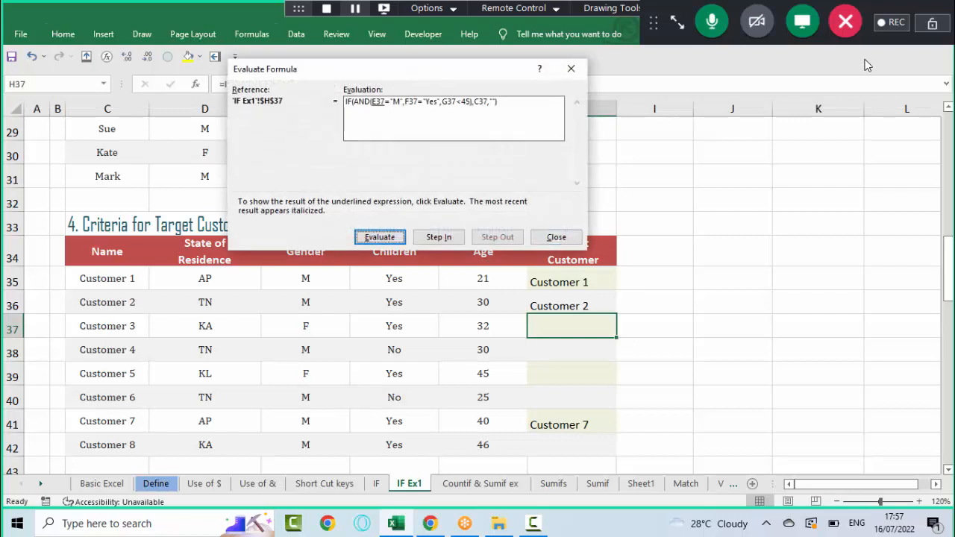
key(Return)
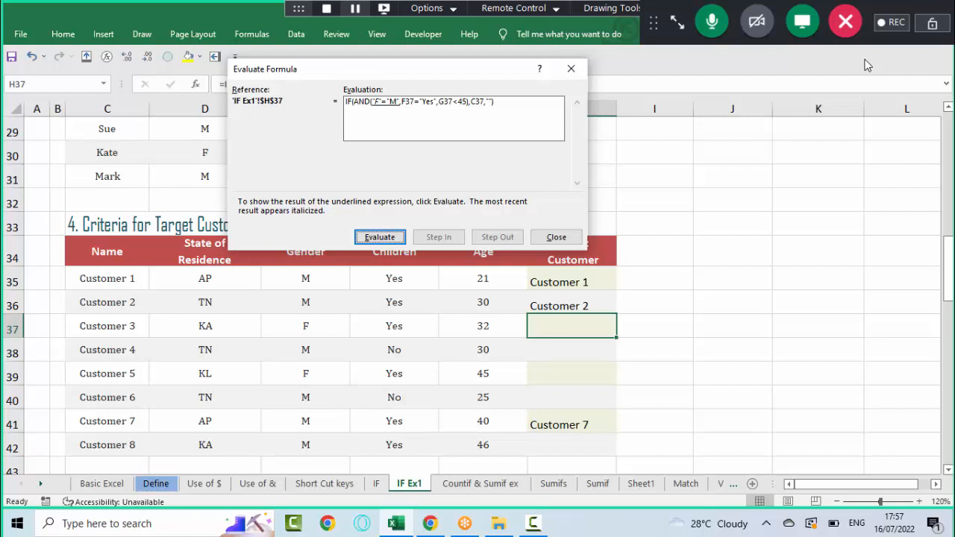
key(Return)
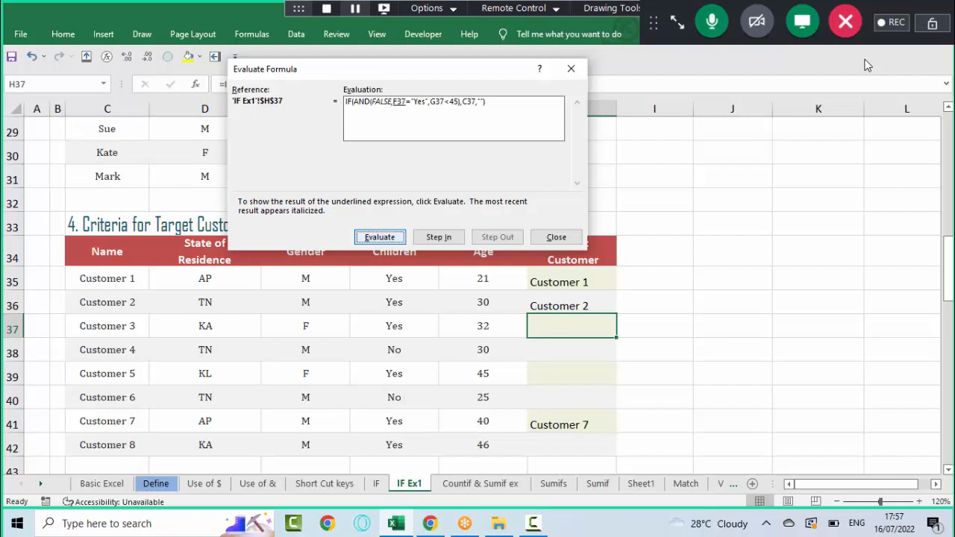
key(Return)
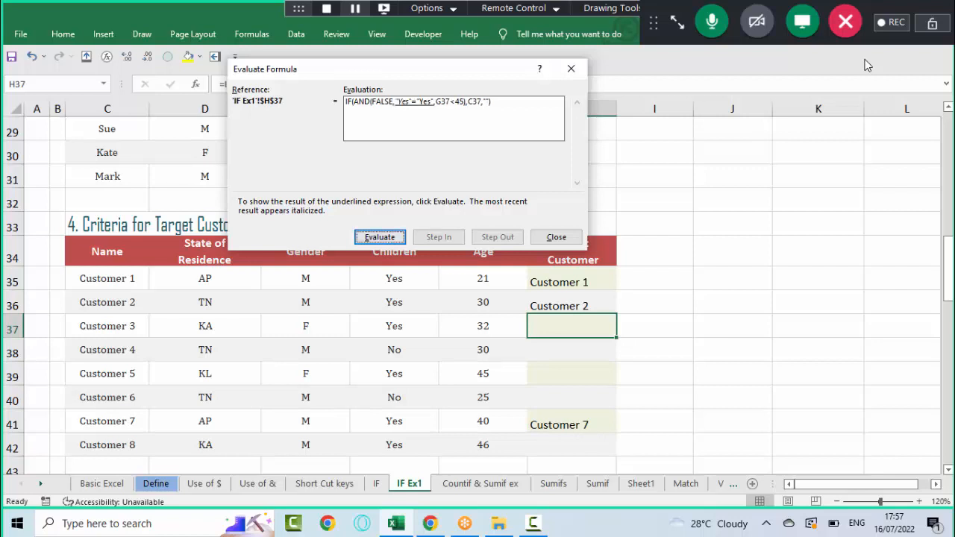
key(Return)
key(Return)
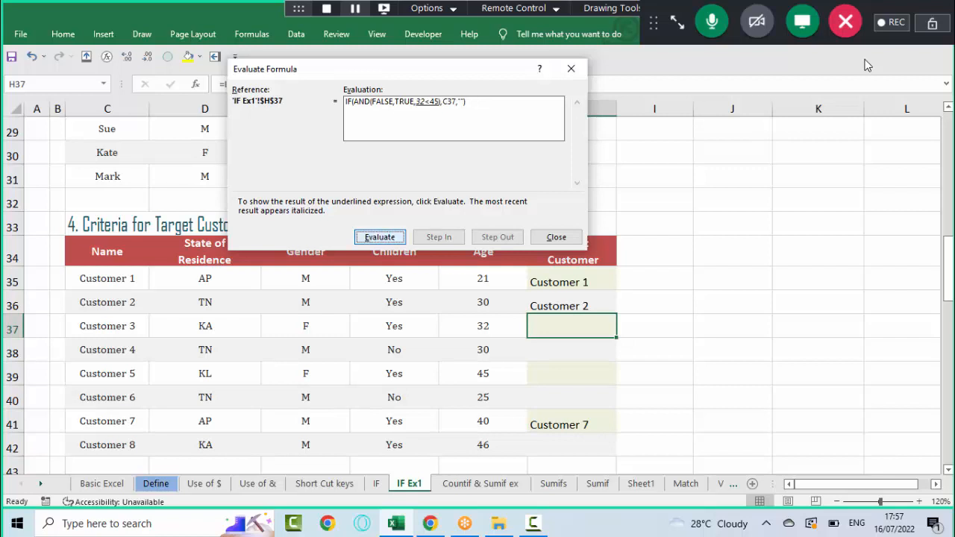
key(Return)
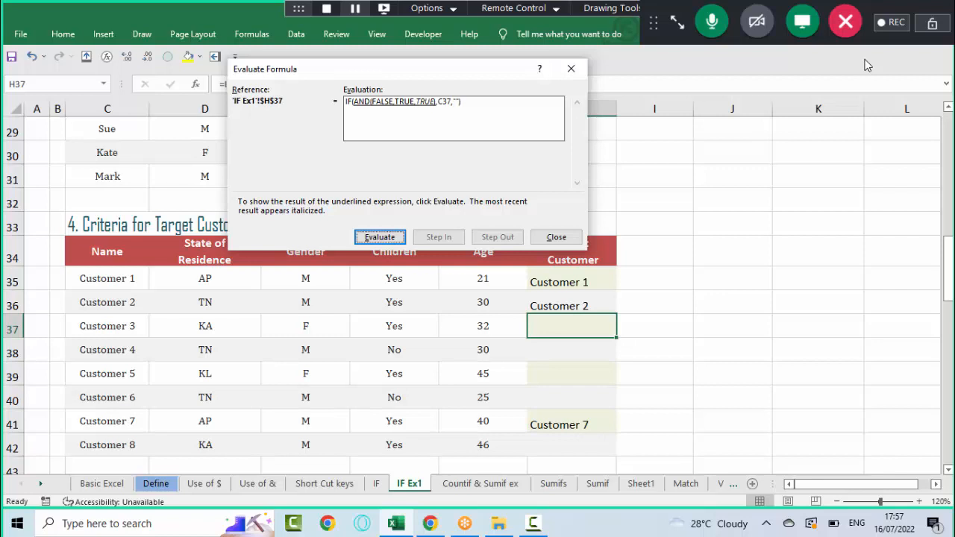
key(Return)
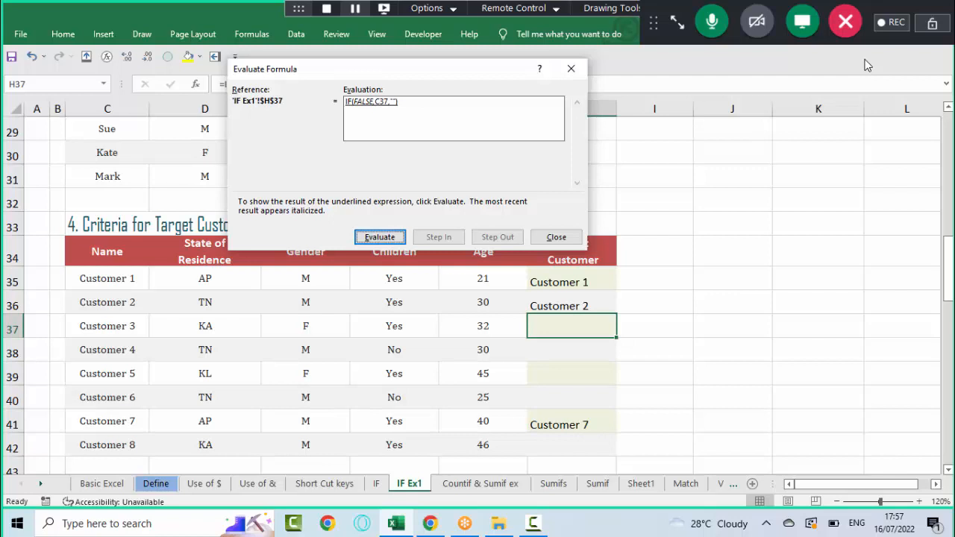
key(Return)
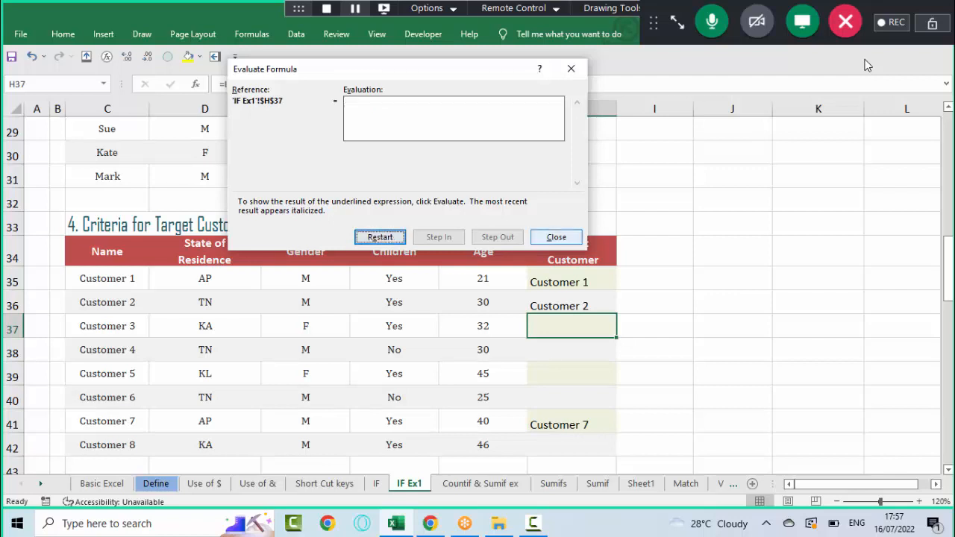
key(Escape)
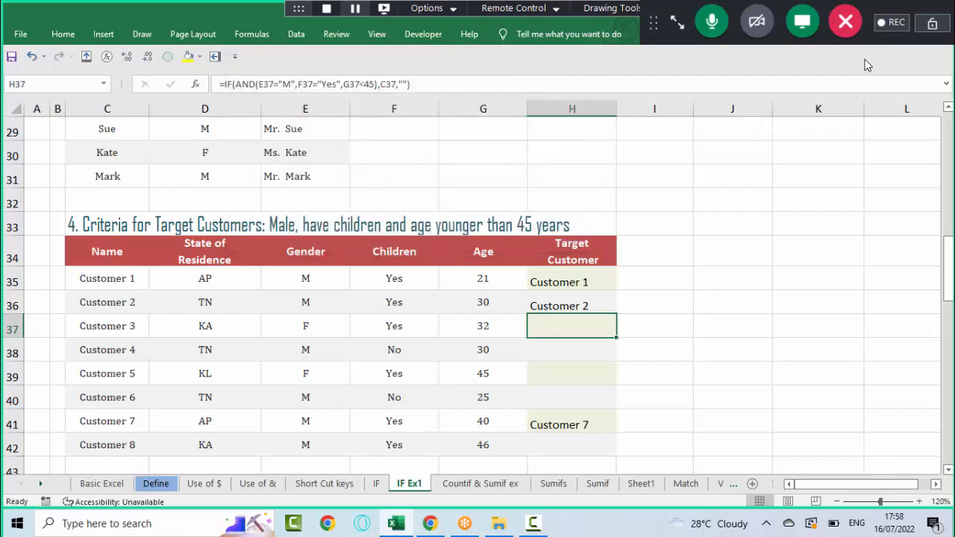
- Open the Target Customer formula in H35 for editing to show its arguments
key(Up)
key(Up)
key(F2)
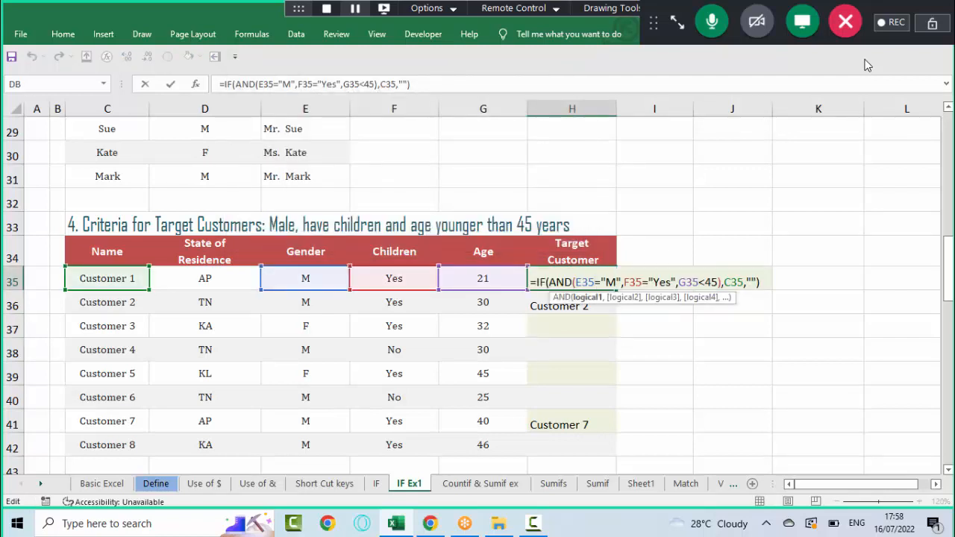
- Expand the GoToMeeting panel, send "?" to everyone in the chat, and return to the formula in H35 in Excel
click(678, 23)
click(595, 283)
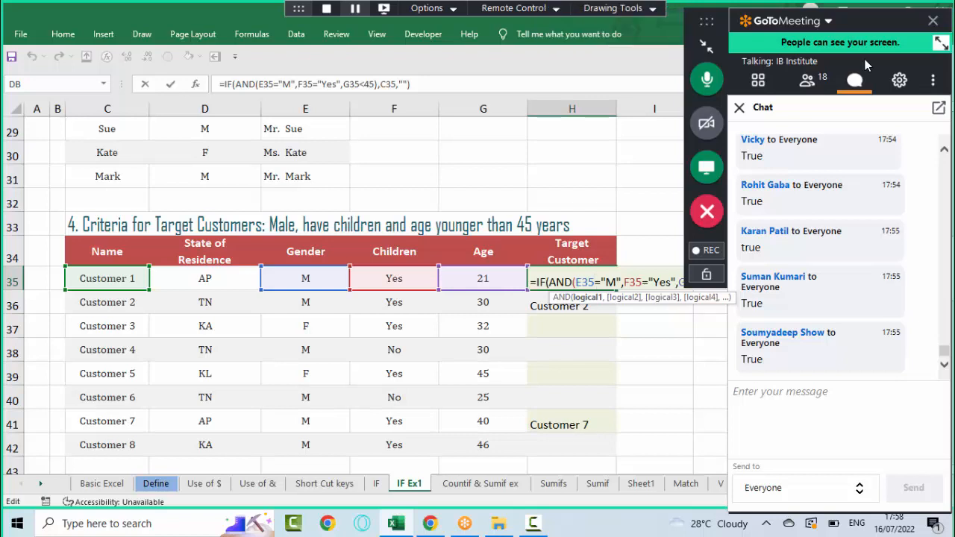
click(865, 66)
text(?)
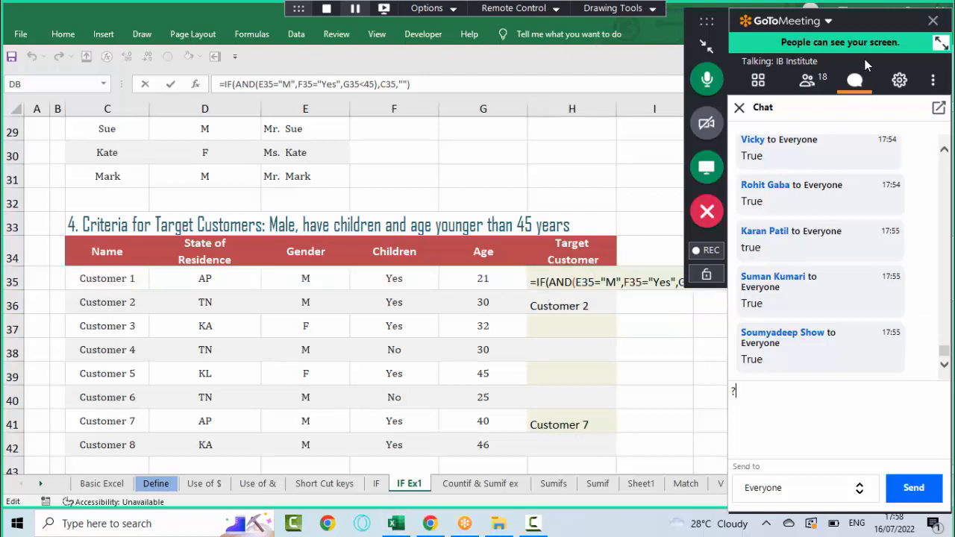
key(Return)
key(alt+Tab)
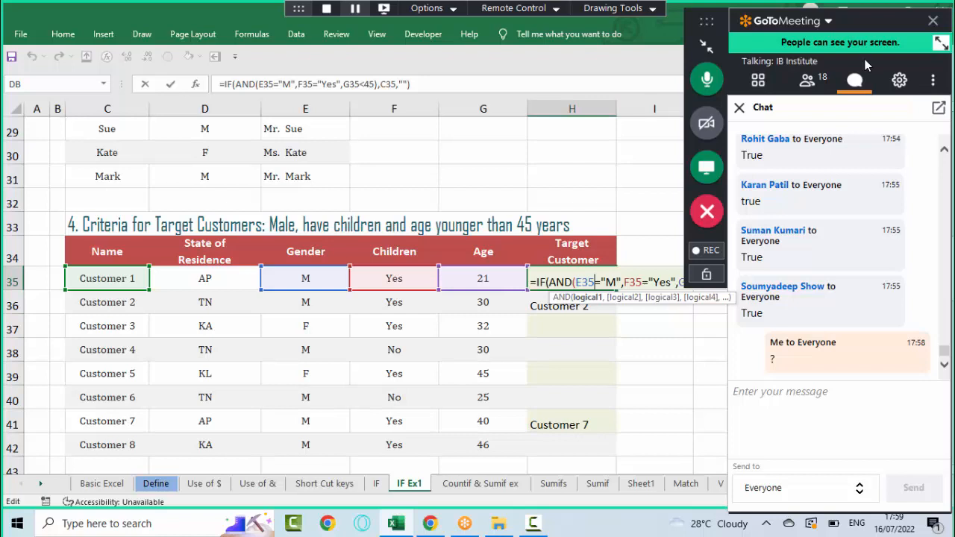
- Commit the open Target Customer formula in H35 with the GoToMeeting panel collapsed, and expand the chat panel again
click(707, 46)
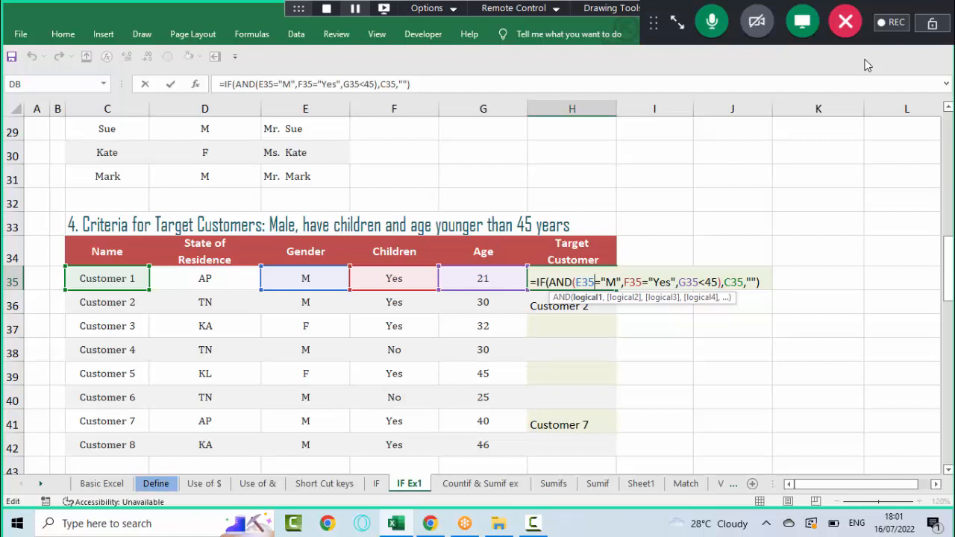
key(ctrl+Return)
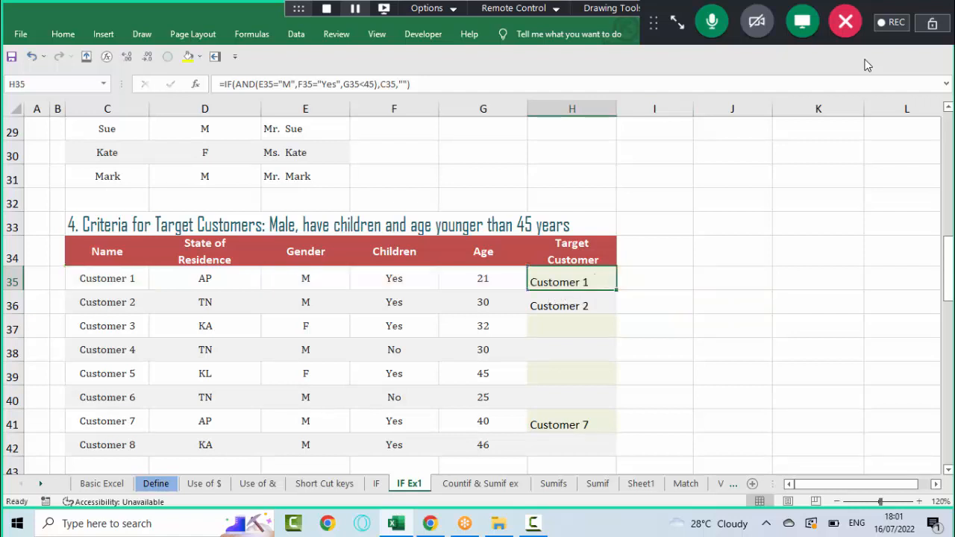
click(866, 65)
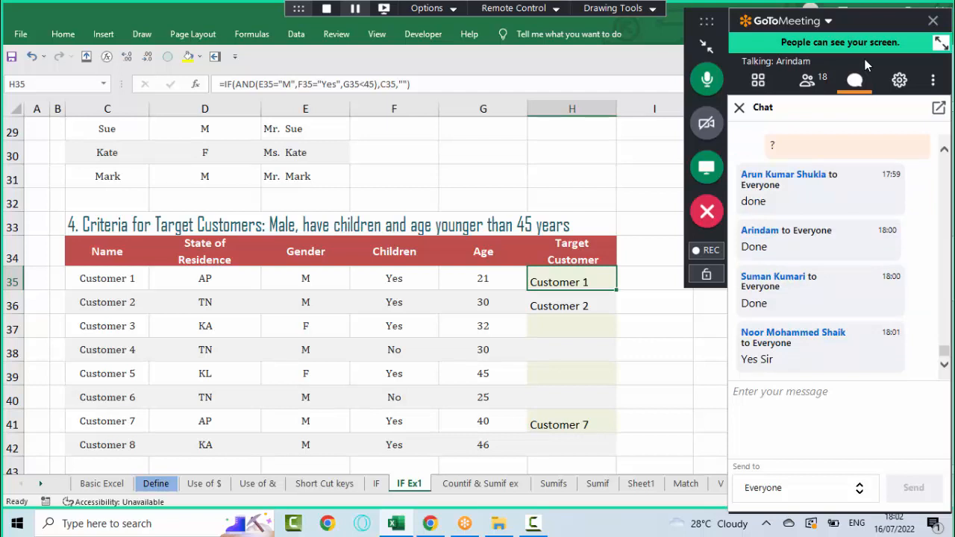
- Open Customer 3's Target Customer formula in H37 to inspect its cell references, and leave it without editing
key(Down)
key(Down)
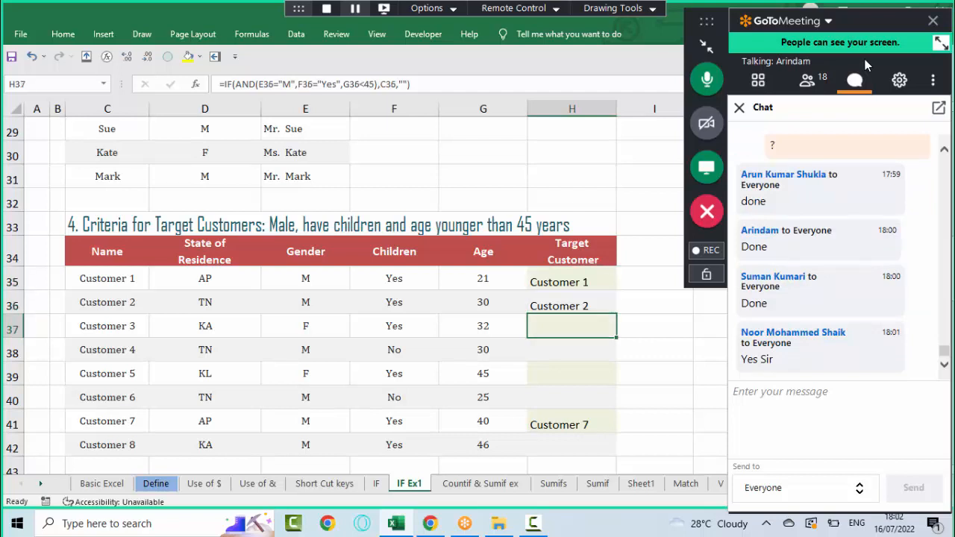
key(F2)
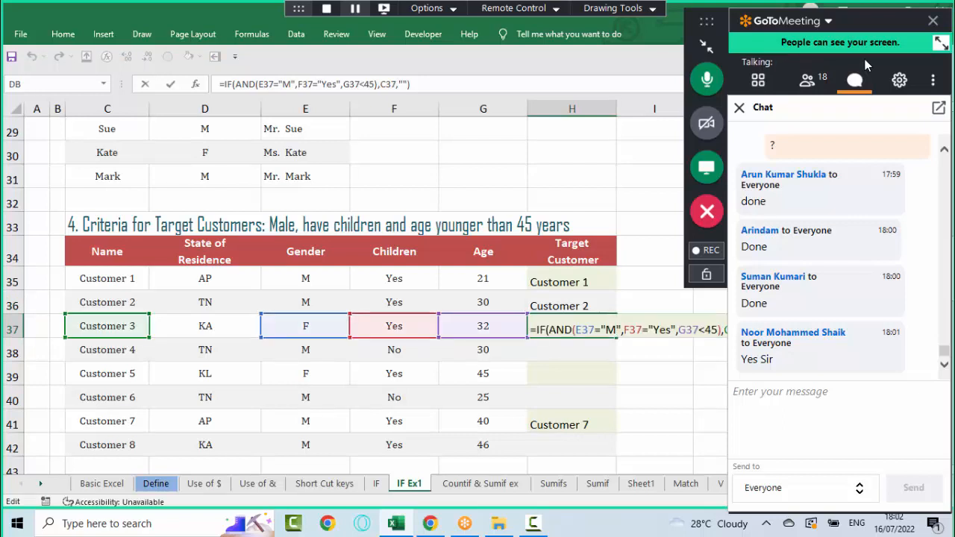
key(Escape)
- Copy the full formula text from E25, the first Mr/Ms cell of the exercise above, and leave the cell
key(Left)
key(Left)
key(Left)
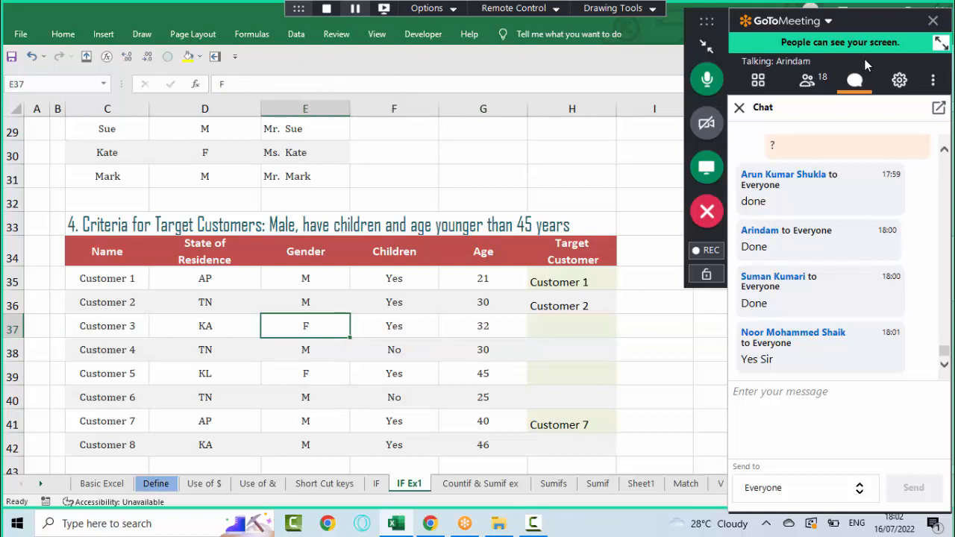
key(ctrl+Up)
key(ctrl+Up)
key(ctrl+Up)
key(Down)
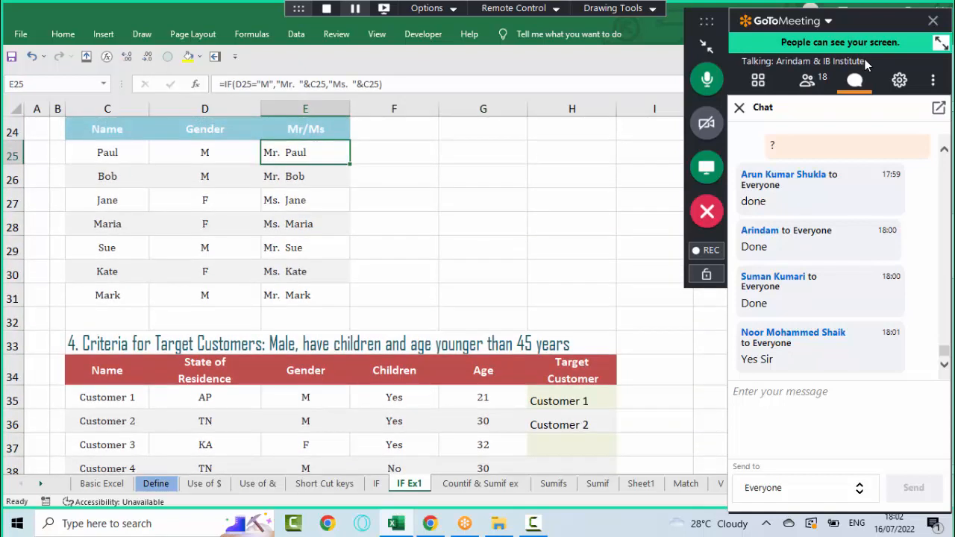
key(F2)
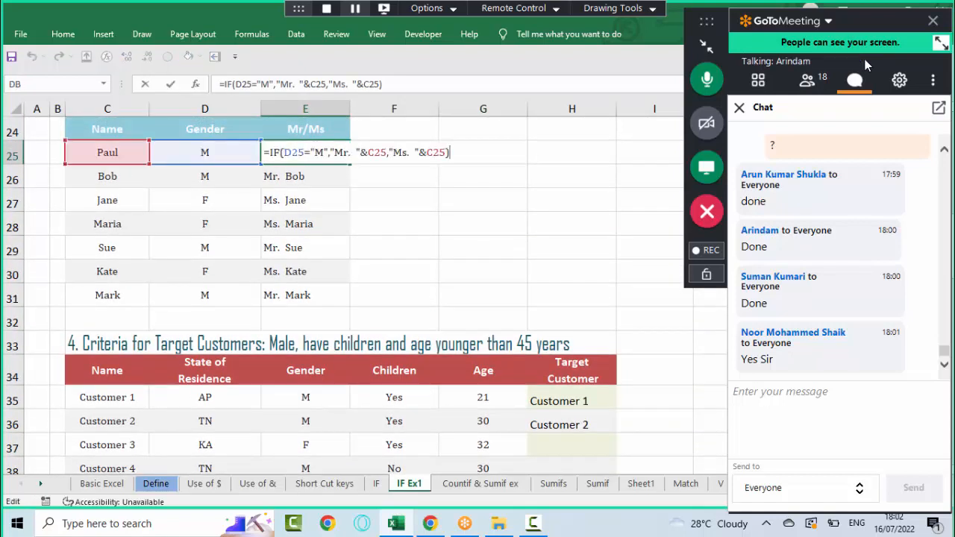
key(shift+Home)
key(ctrl+c)
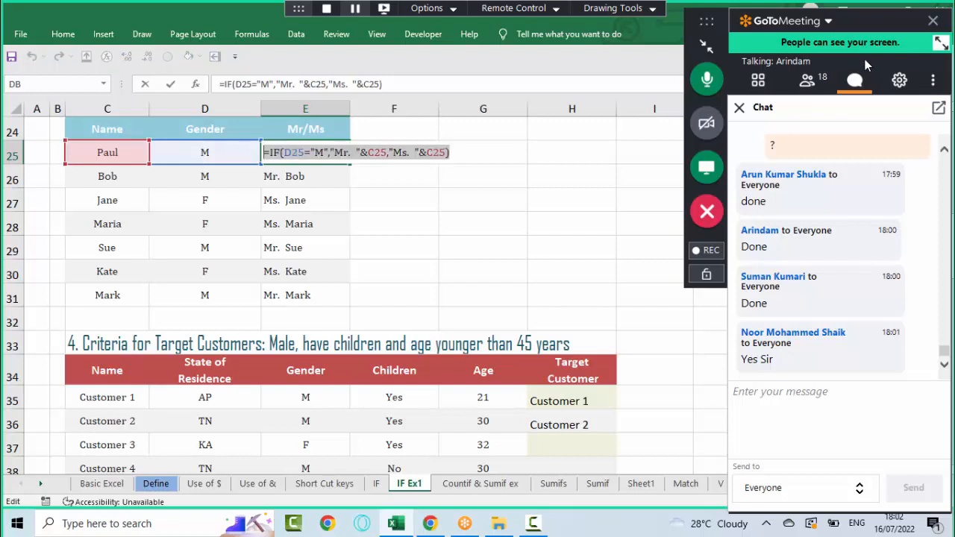
key(Escape)
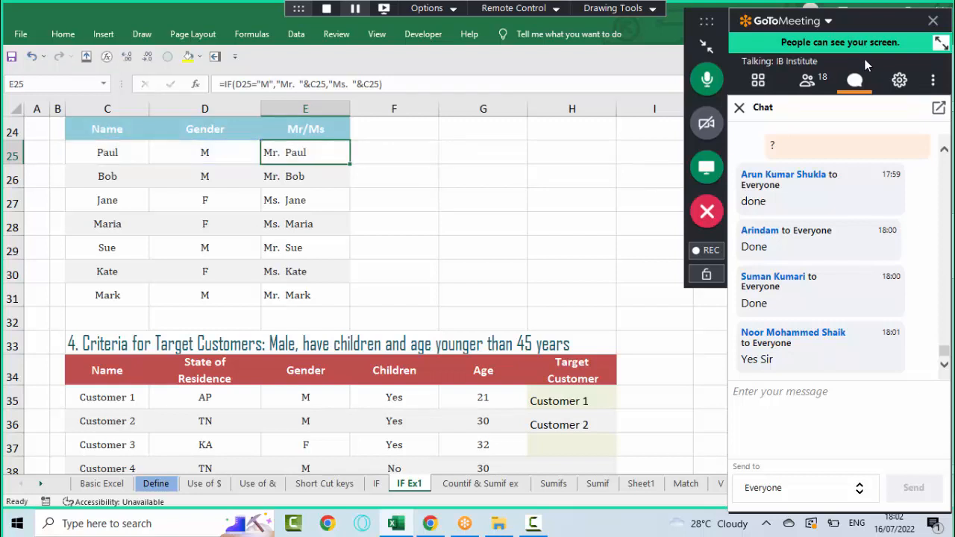
- Switch to the GoToMeeting chat and send the copied Mr/Ms formula to everyone
key(alt+Tab)
key(ctrl+v)
key(Return)
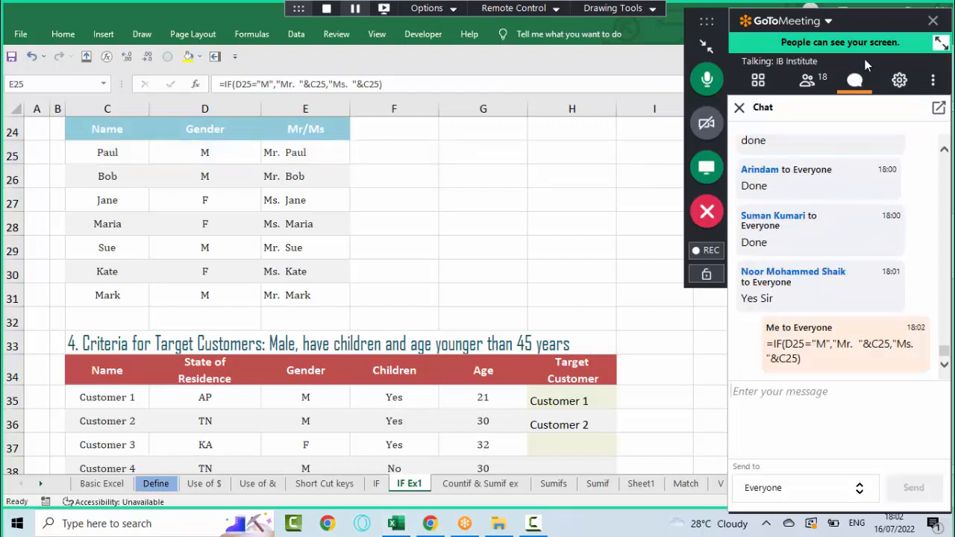
- Return to Excel, open the Mr/Ms formula in E25 to show its IF arguments, and close it
key(alt+Tab)
key(F2)
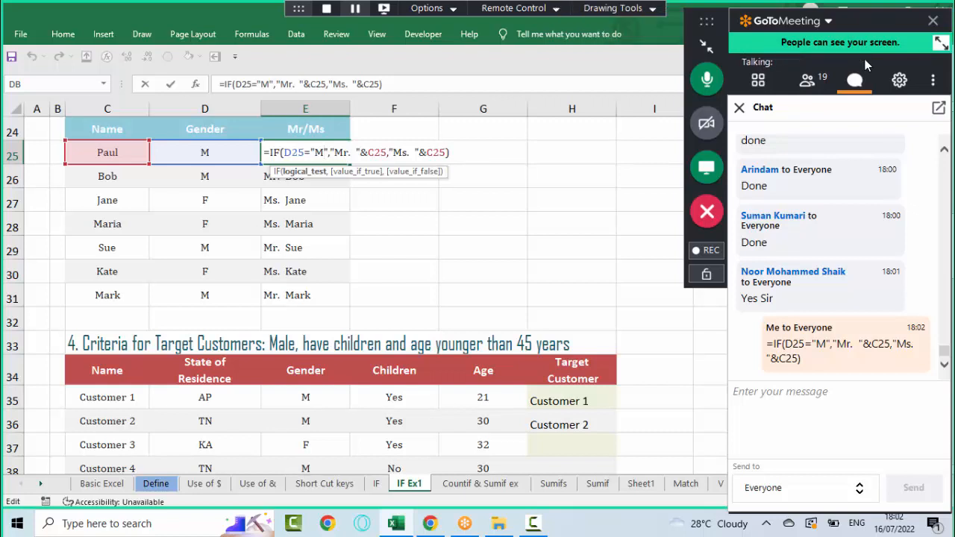
key(ctrl+Return)
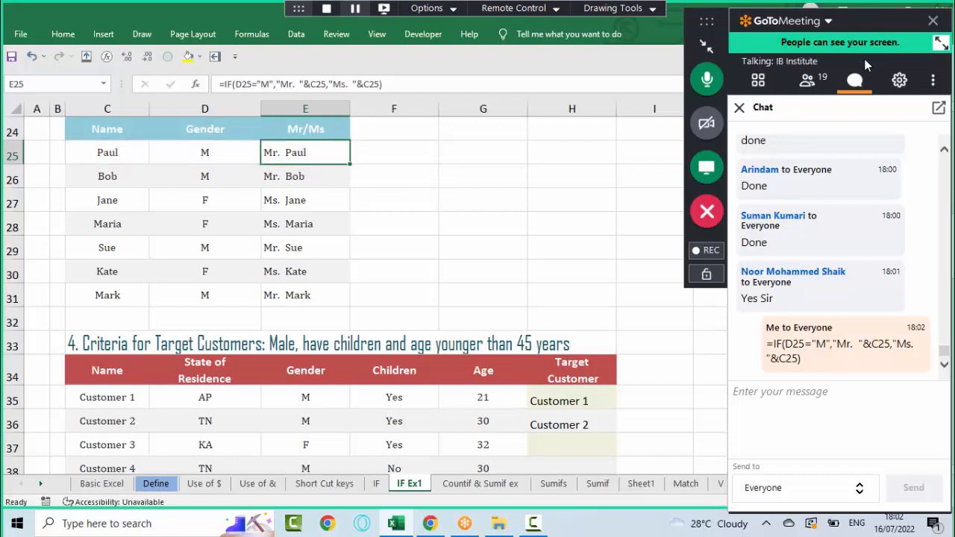
- Look through exercise 4's Target Customer column and on to the last row of exercise 5's customer table
key(Down)
key(Down)
key(Down)
key(Down)
key(Down)
key(Down)
key(Down)
key(Down)
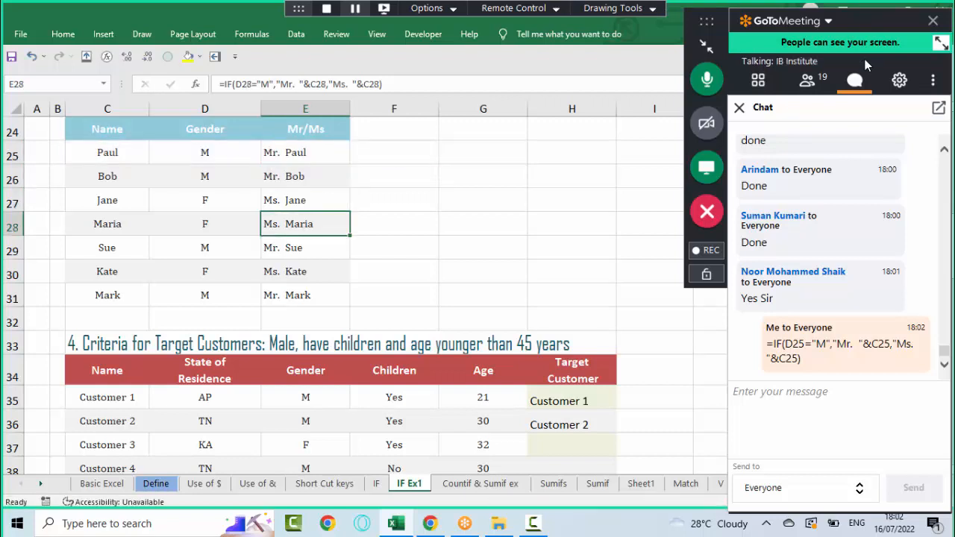
key(Down)
key(Down)
key(Down)
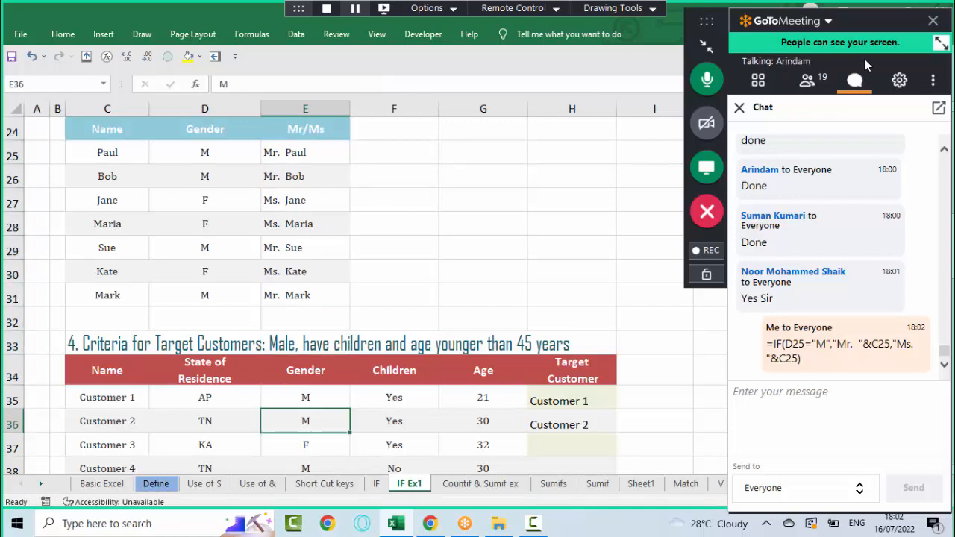
key(Right)
key(Right)
key(Right)
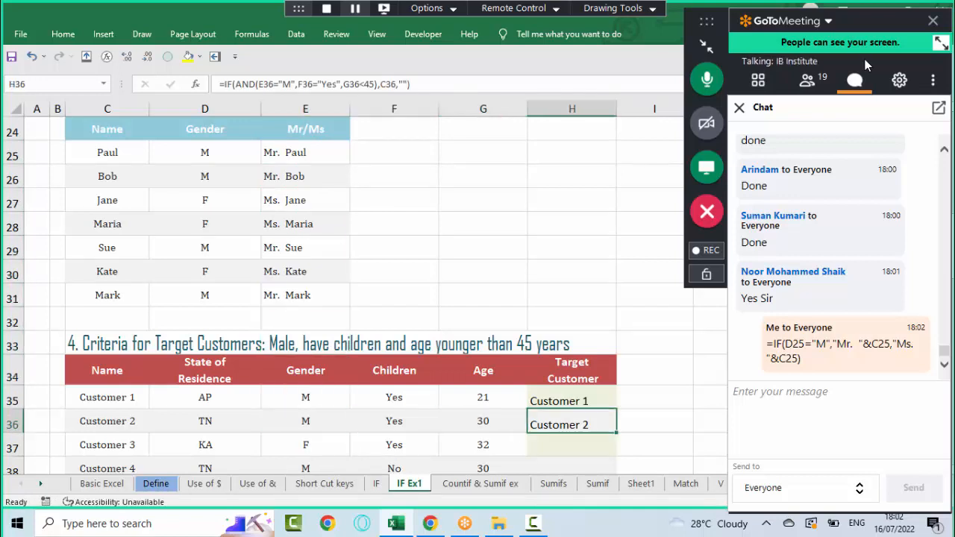
key(Down)
key(Down)
key(Down)
key(Down)
key(Down)
key(Down)
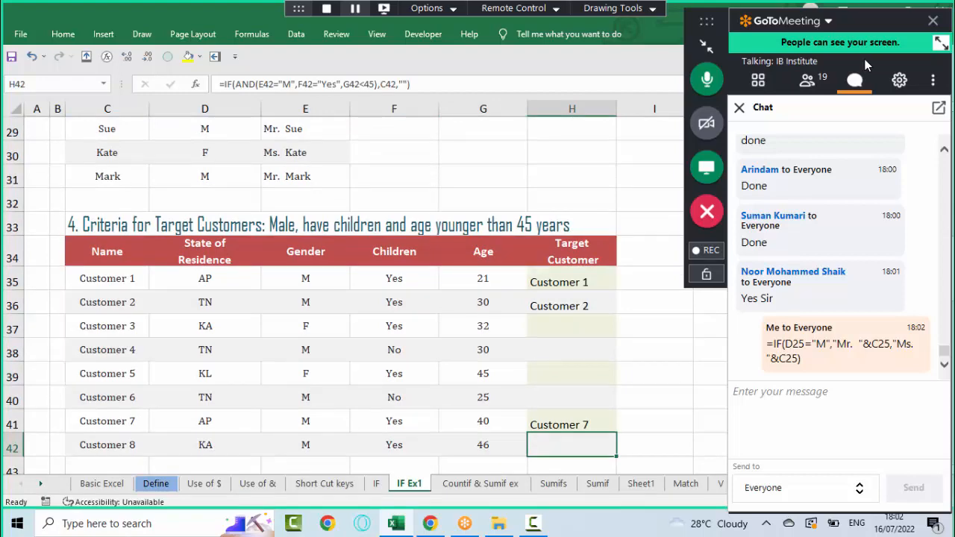
key(Down)
key(Down)
key(Down)
key(Down)
key(Down)
key(Down)
key(Down)
key(Down)
key(Down)
key(Down)
key(Down)
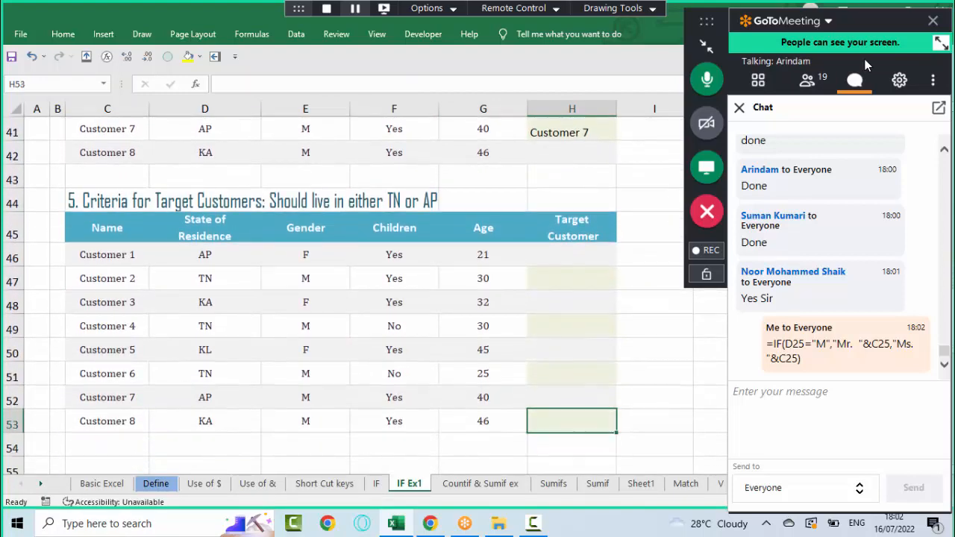
- Enter =OR(D46="TN",D46="AP") in H46, exercise 5's first Target Customer cell
key(Up)
key(Up)
key(Up)
key(Up)
key(Up)
key(Up)
key(Up)
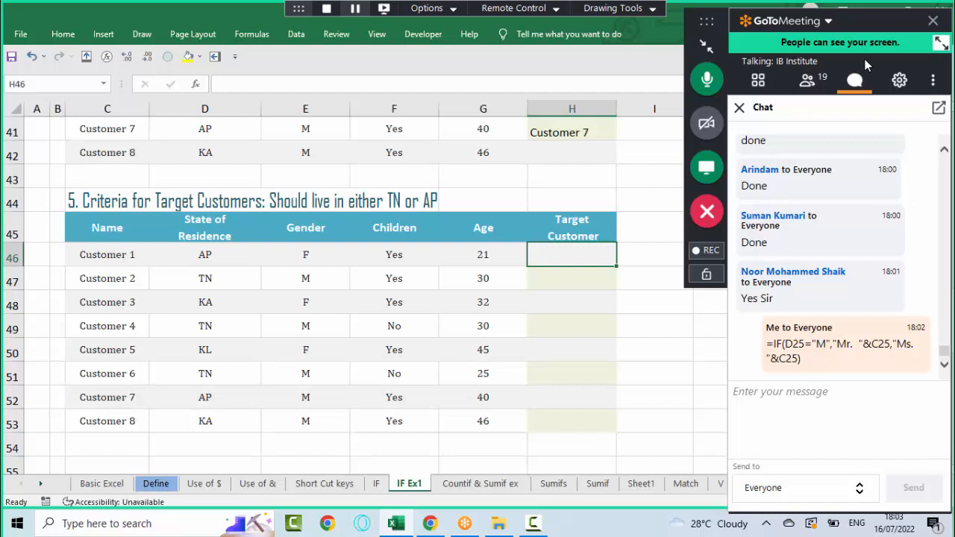
text(=OR()
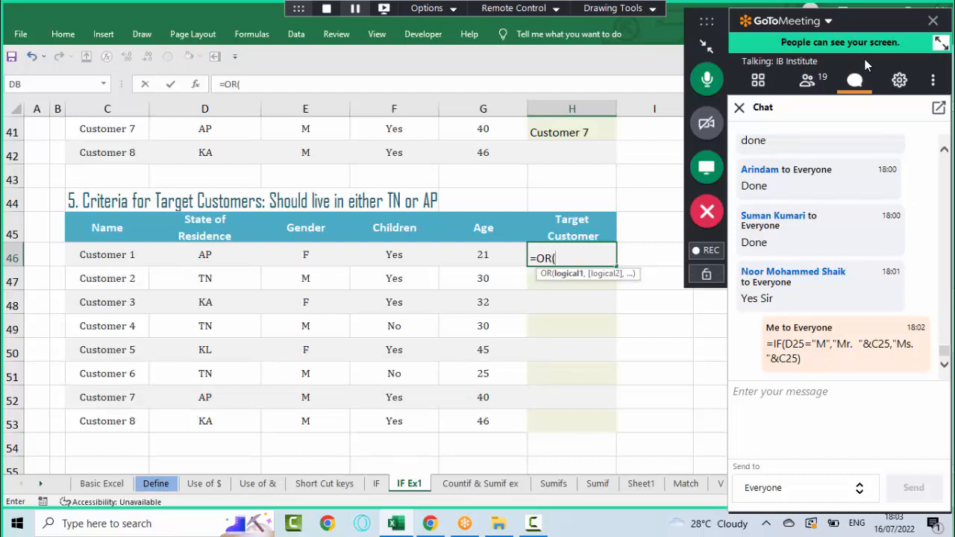
key(Left)
key(Left)
key(Left)
key(Left)
text(=")
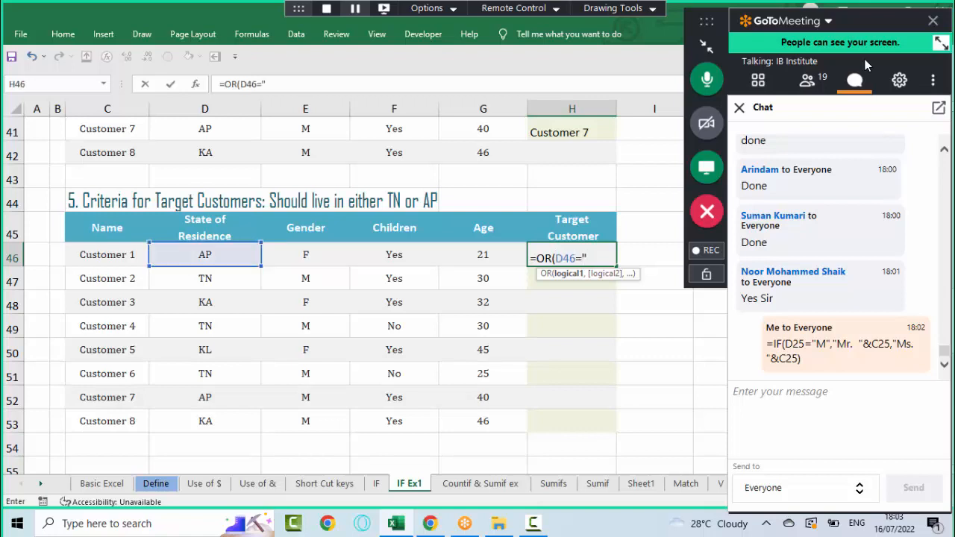
text(TN",)
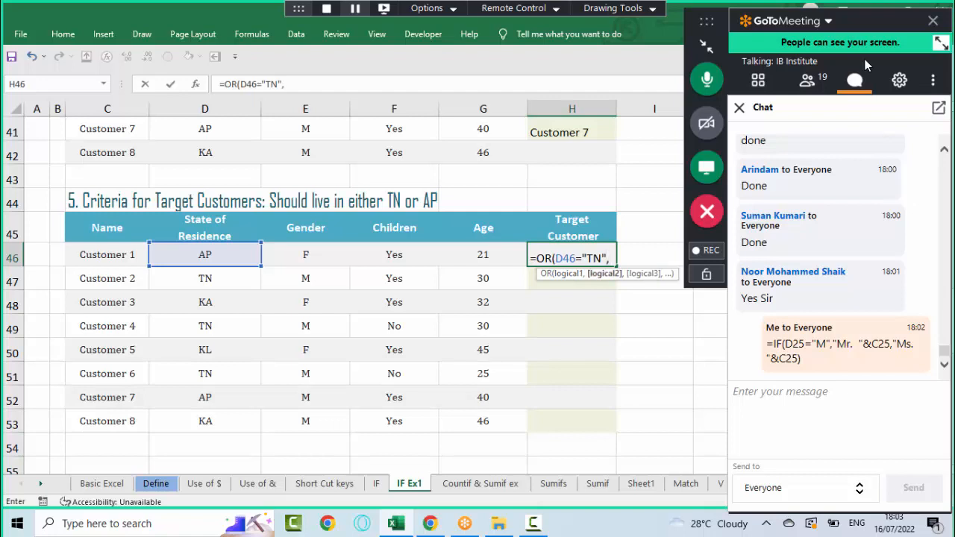
text(D46=)
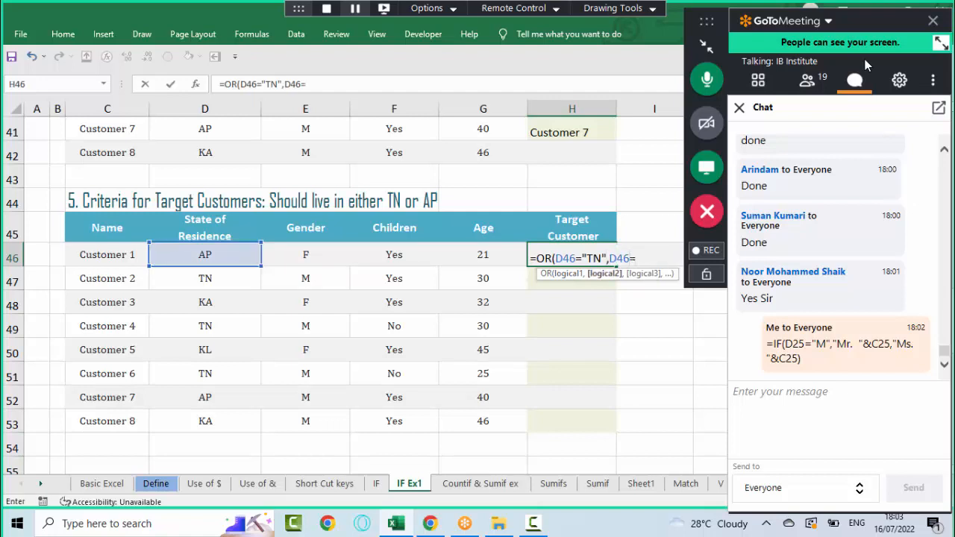
text("AP"))
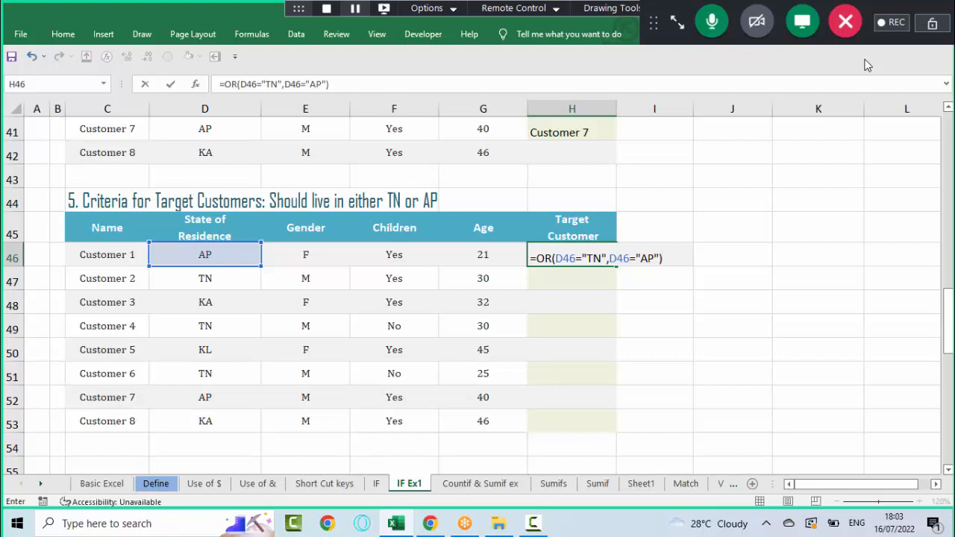
key(ctrl+Return)
- Fill the OR formula from H46 down to H48, one row at a time
key(shift+Down)
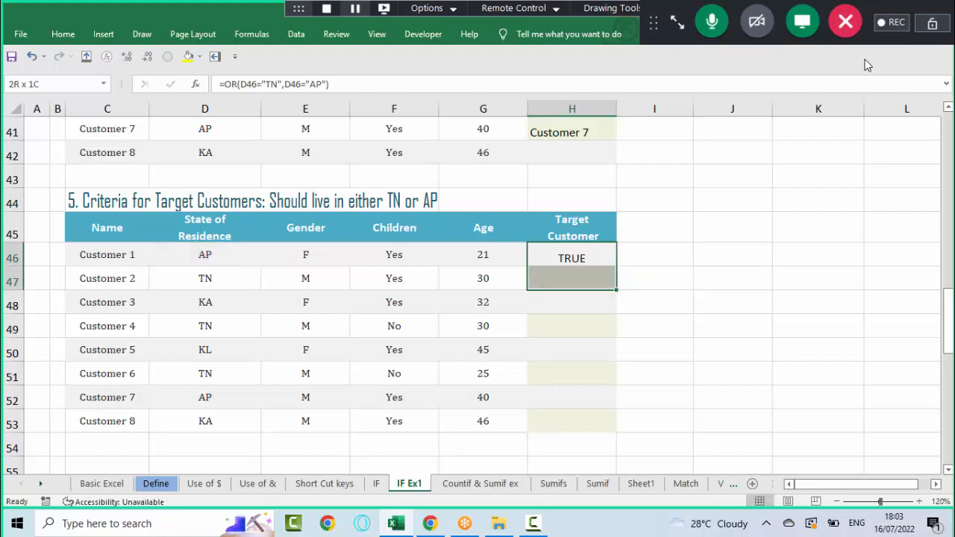
key(ctrl+d)
key(shift+Down)
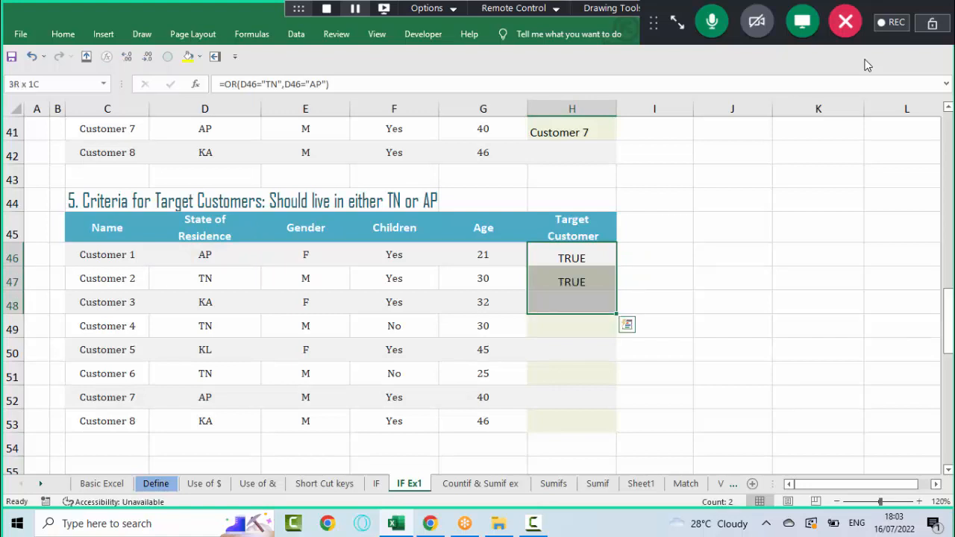
key(ctrl+d)
- Open Customer 3's OR formula in H48 to check its references, and leave it without editing
key(ctrl+Down)
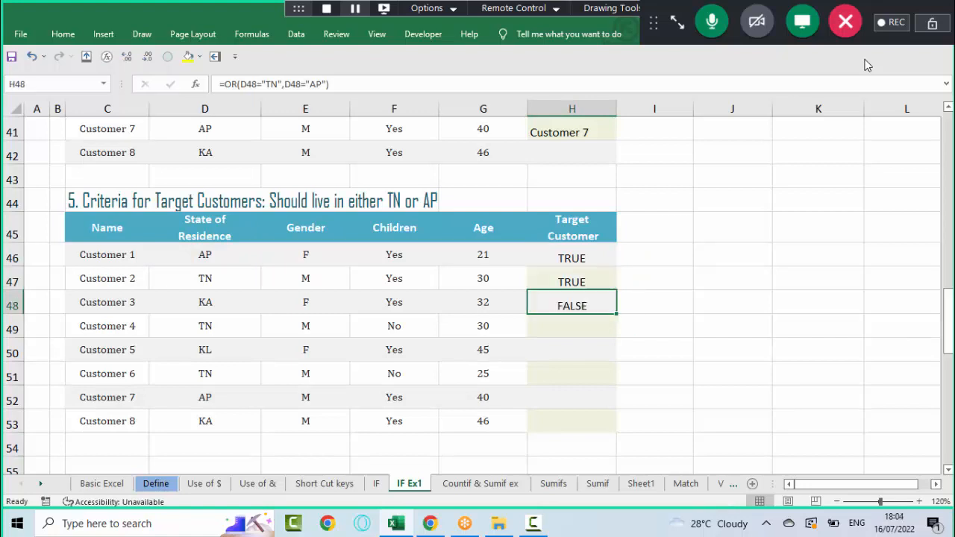
key(F2)
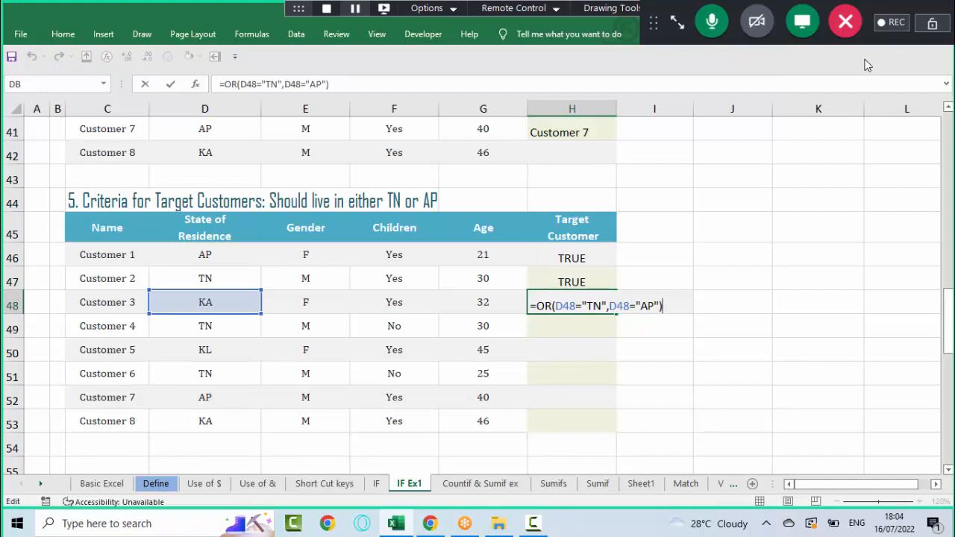
key(Escape)
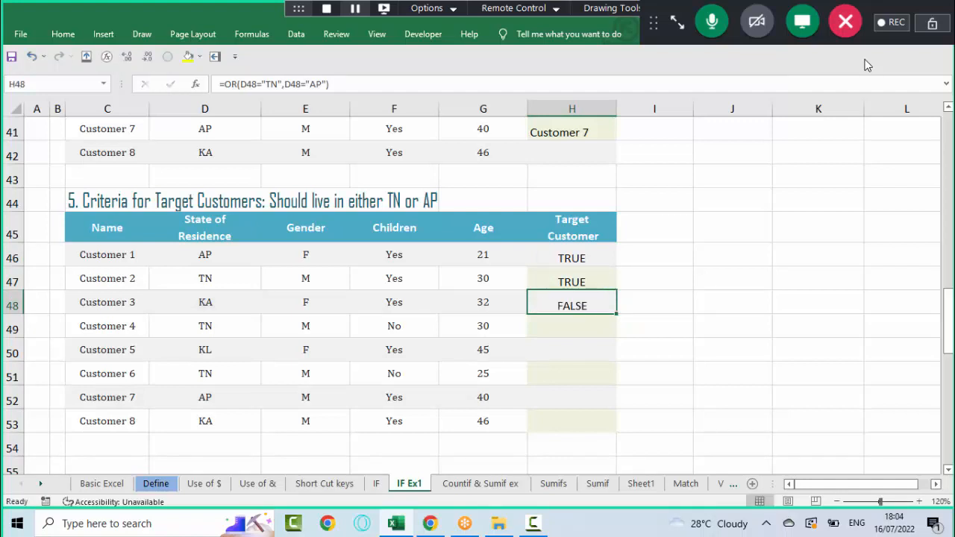
- Fill the OR formula from H48 down through the last customer row, H53
key(shift+Down)
key(shift+Down)
key(shift+Down)
key(shift+Down)
key(shift+Down)
key(ctrl+d)
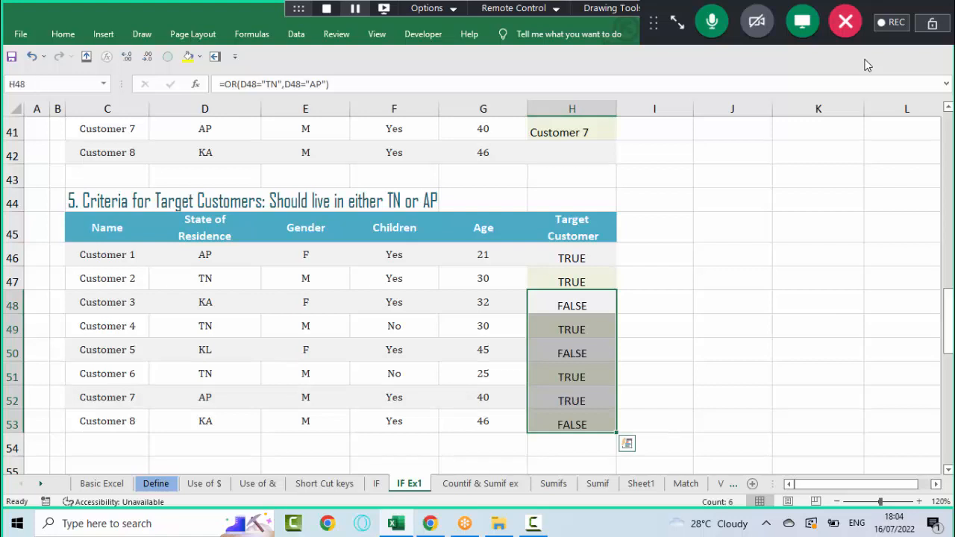
- Wrap the OR test in H46 in an IF function to make =IF(OR(D46="TN",D46="AP"),C46,"")
key(Up)
key(Up)
key(F2)
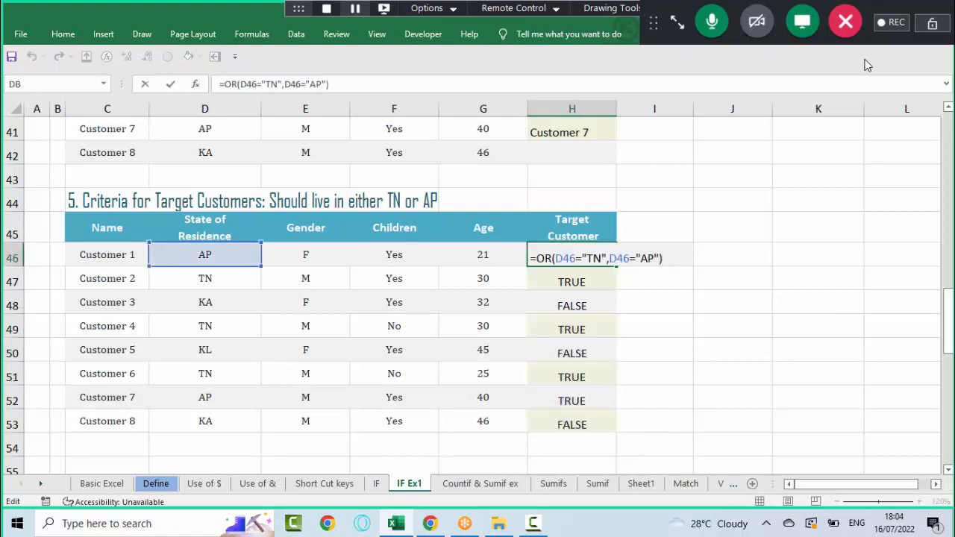
key(Home)
key(Right)
text(IF()
key(End)
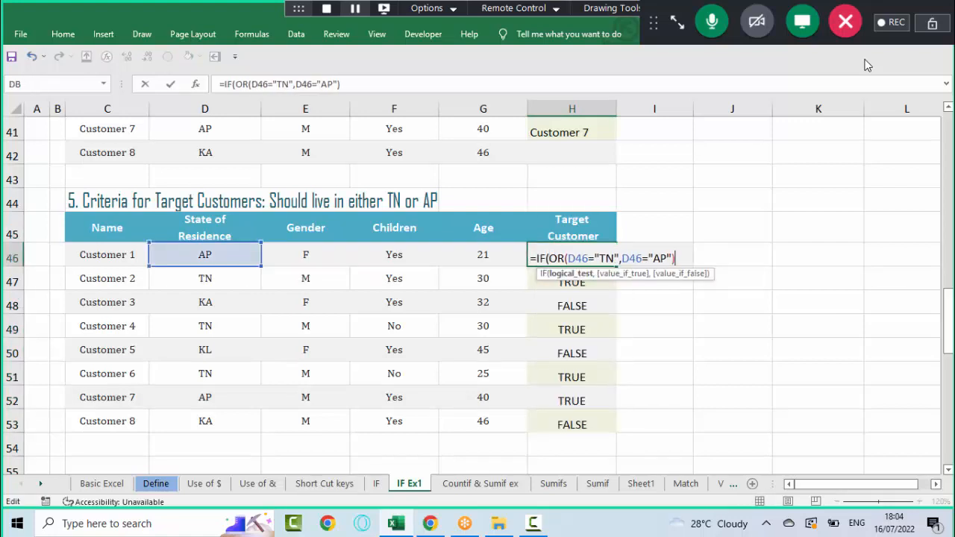
text(,)
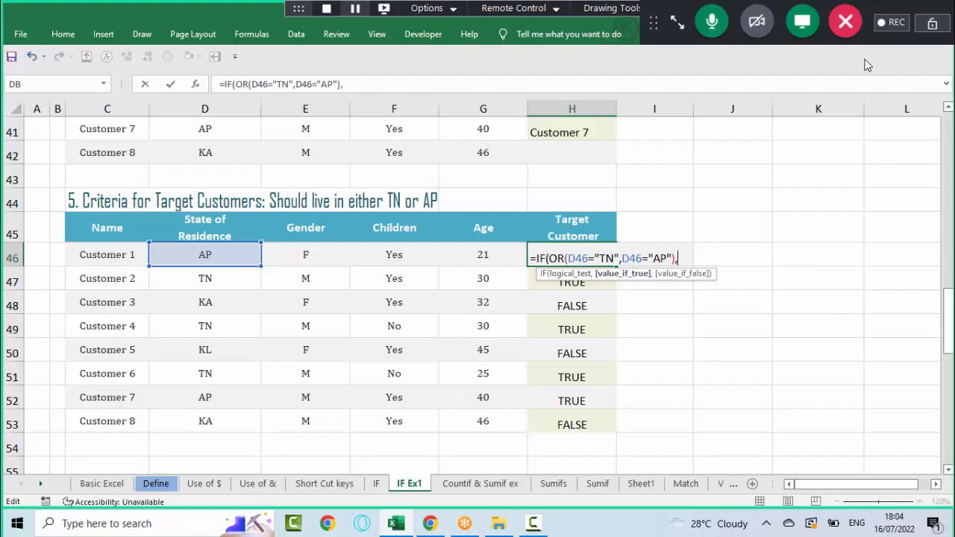
text(C46)
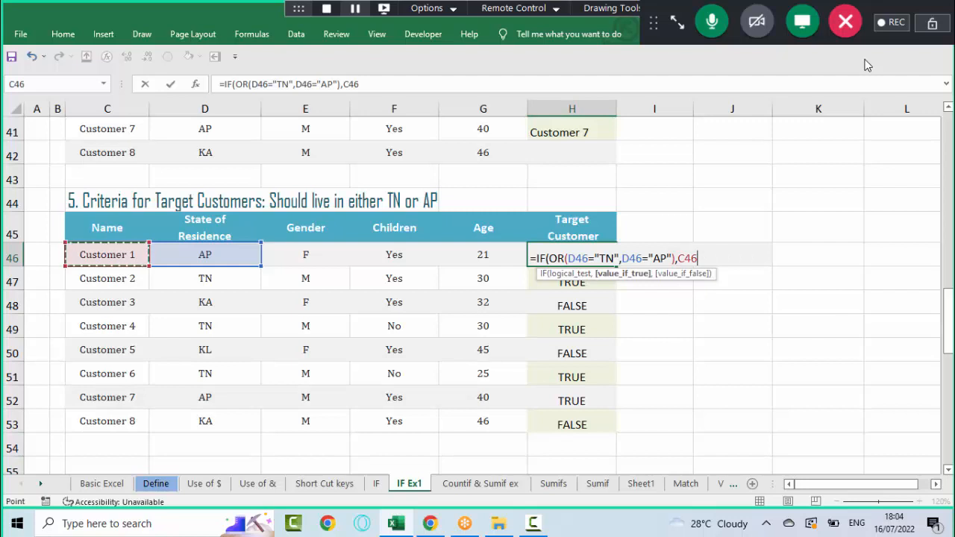
text(,""))
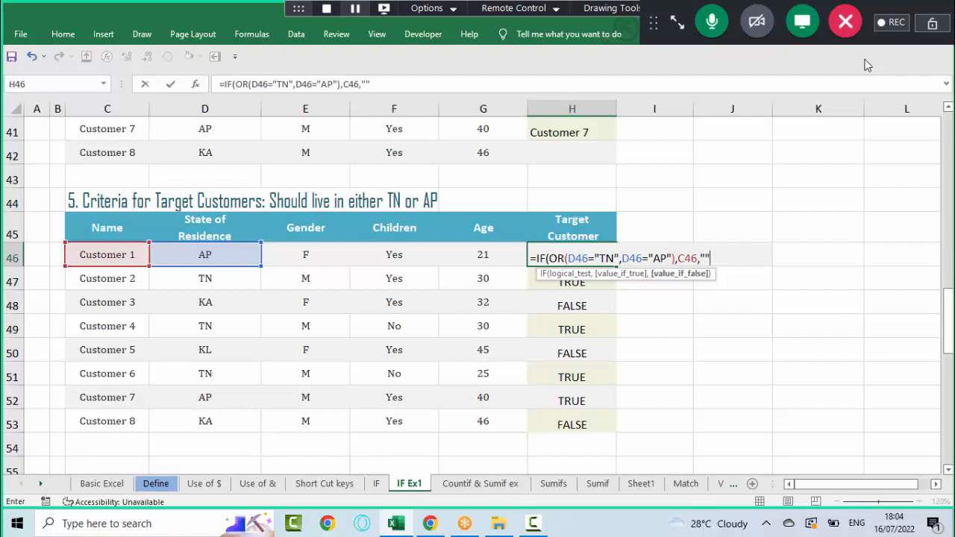
key(ctrl+Return)
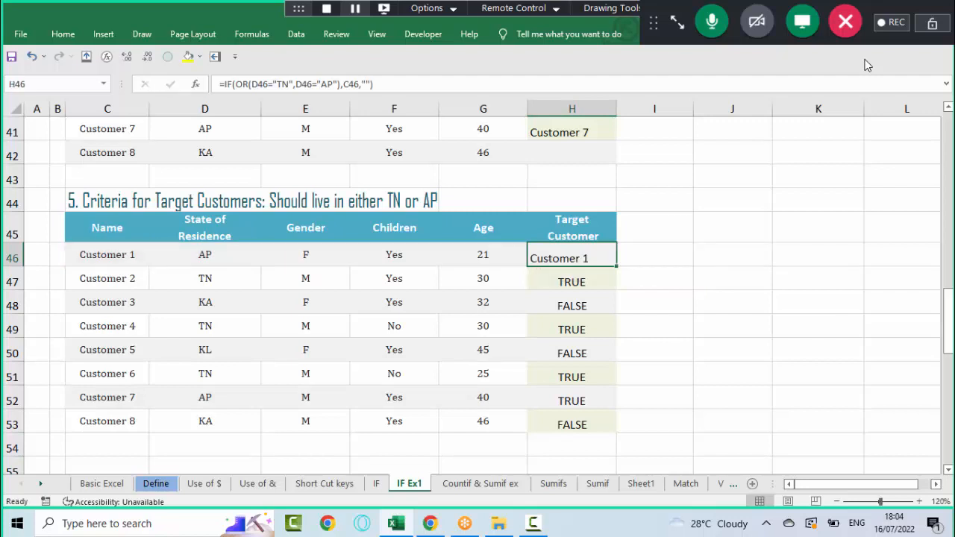
- Fill the IF with OR formula from H46 down through the last customer row, H53, and return to H46
key(ctrl+shift+Down)
key(ctrl+d)
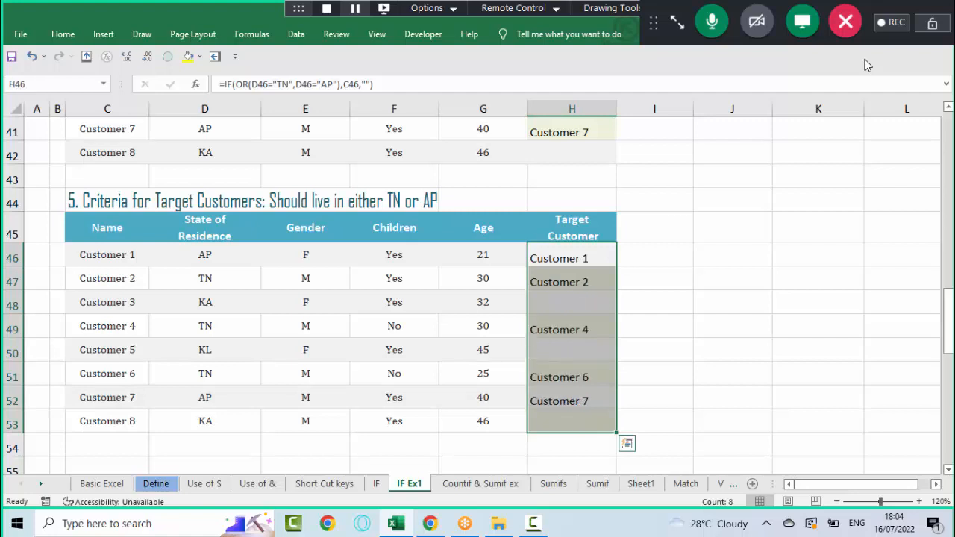
key(shift+BackSpace)
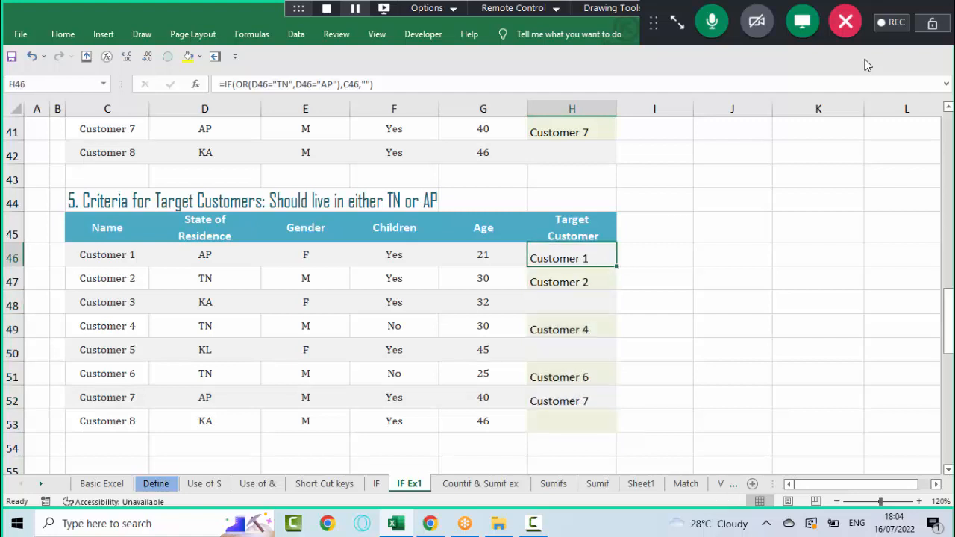
- Review Customer 1's IF with OR formula in H46 and check the meeting chat, leaving the chat panel collapsed
key(F2)
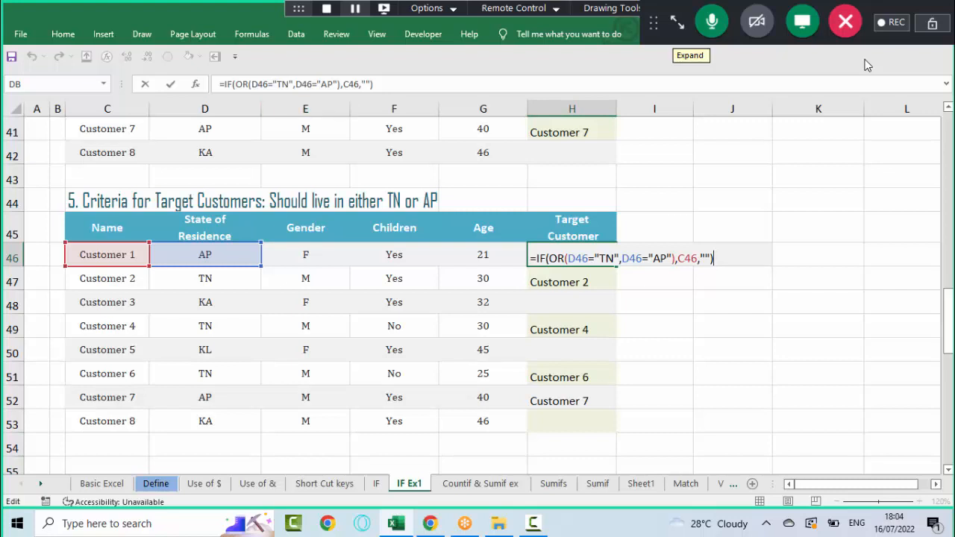
click(678, 22)
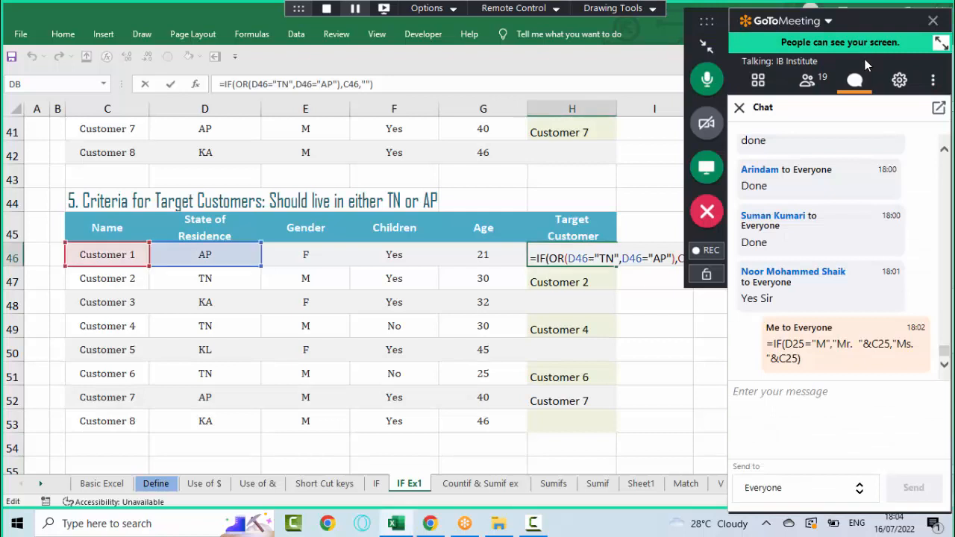
key(ctrl+Return)
key(ctrl+Page_Up)
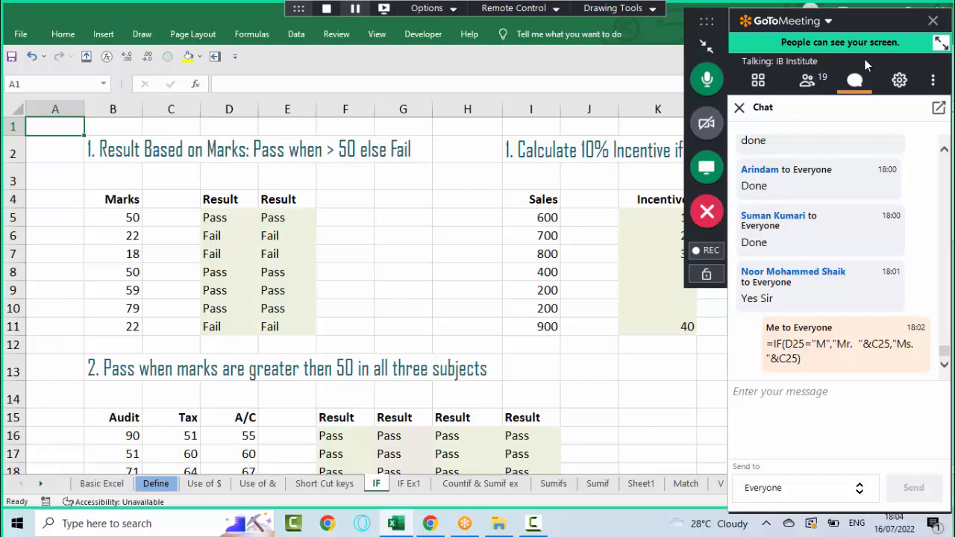
click(409, 484)
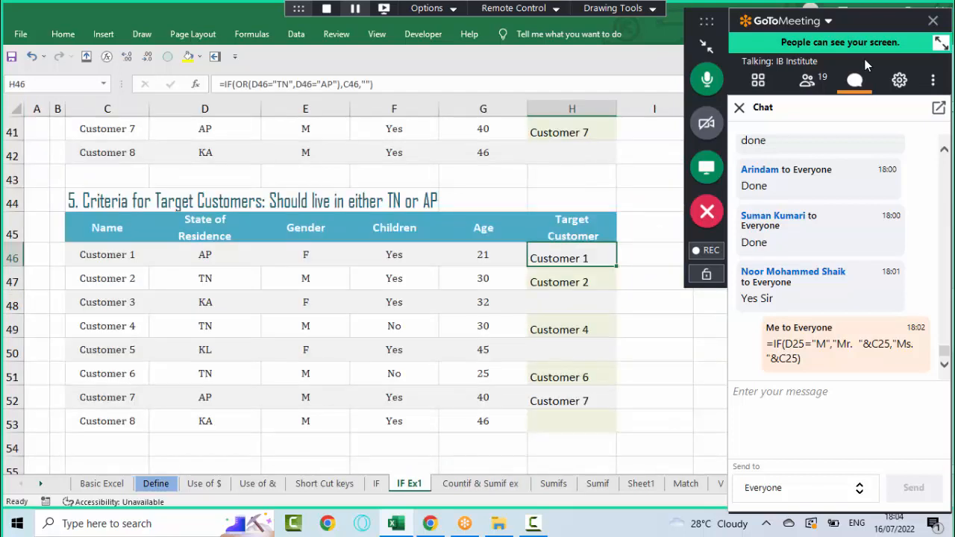
key(F2)
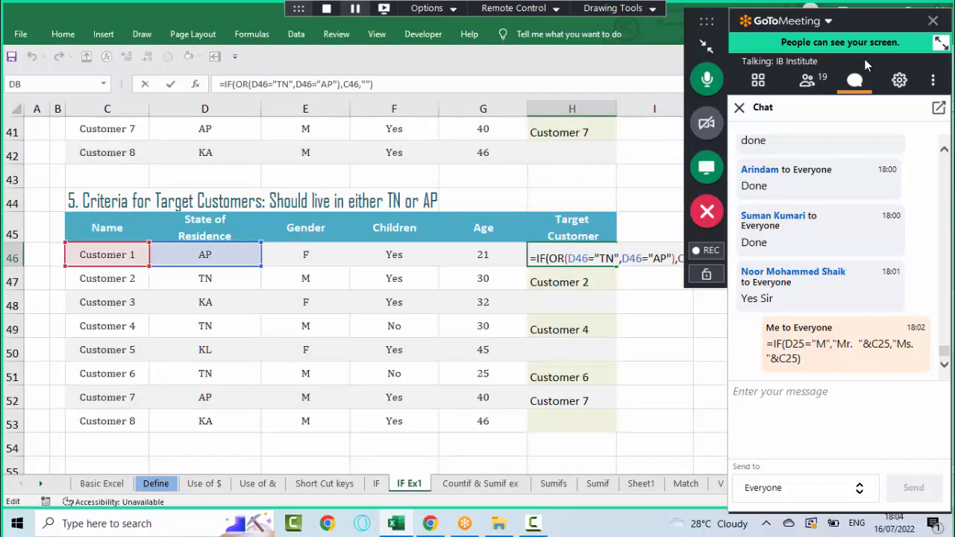
click(706, 44)
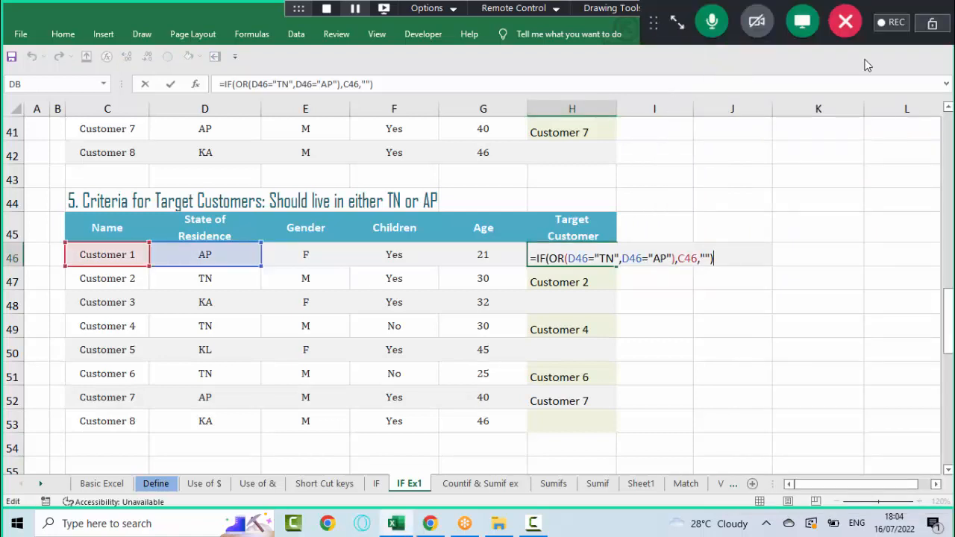
- Pause the screen sharing, switch to Chrome and close its open pages, leaving only a blank new tab
click(355, 9)
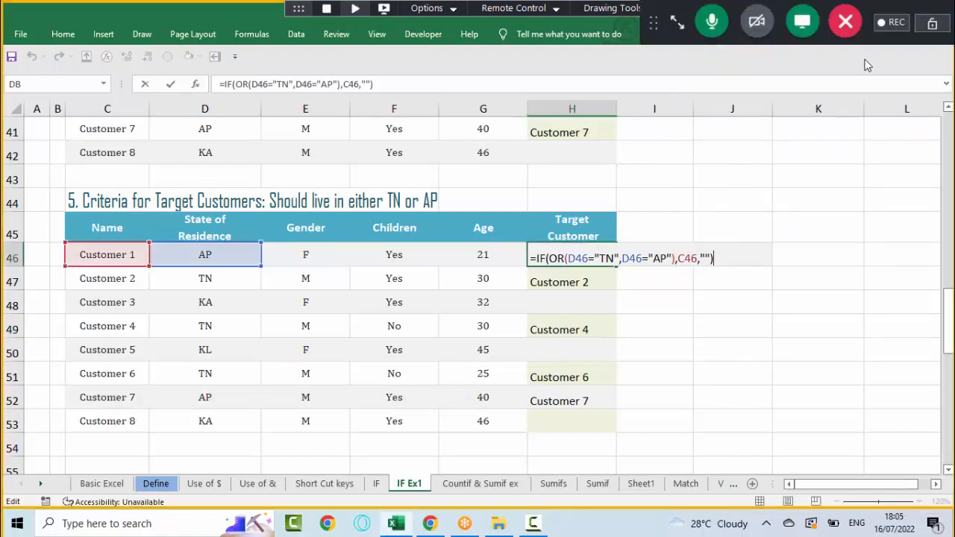
key(alt+Tab)
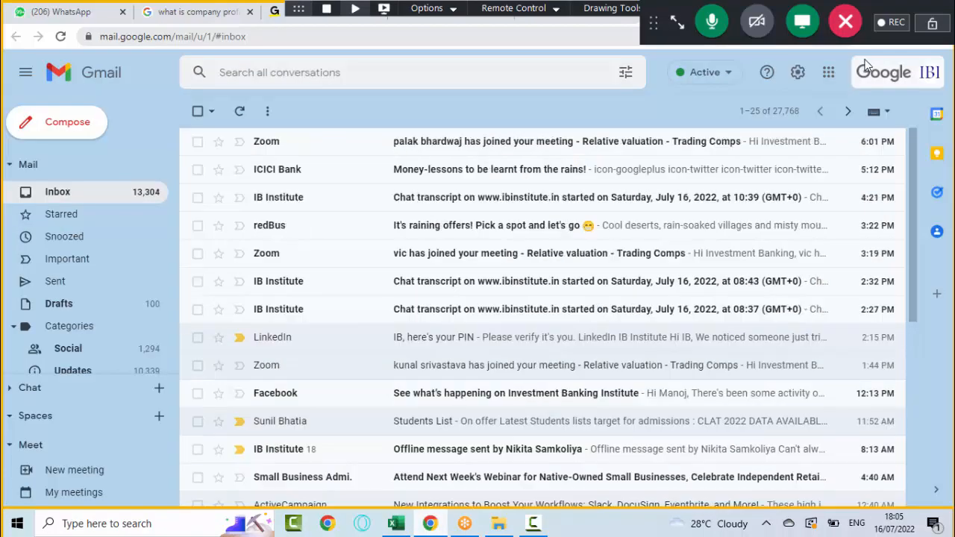
key(ctrl+Tab)
key(ctrl+Tab)
key(ctrl+Tab)
key(ctrl+Tab)
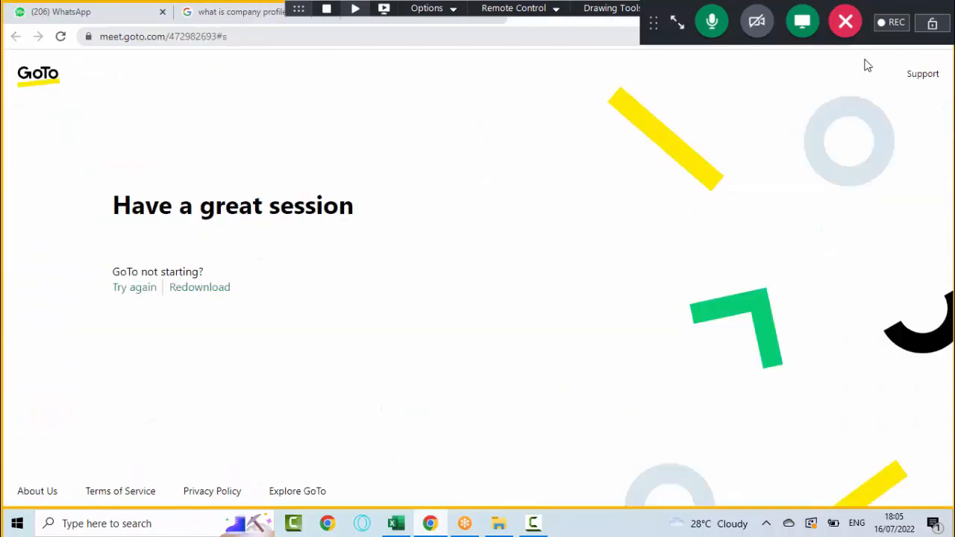
key(ctrl+w)
key(ctrl+w)
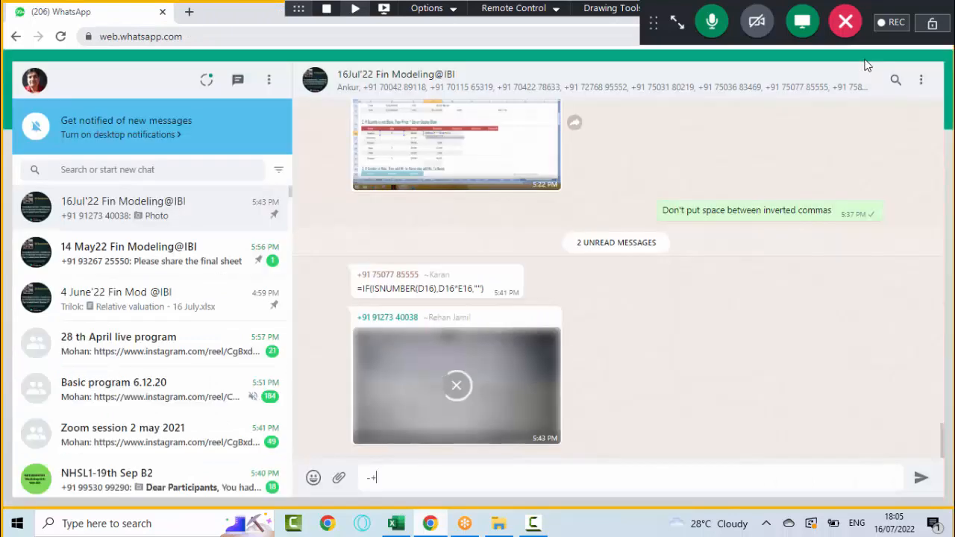
key(ctrl+t)
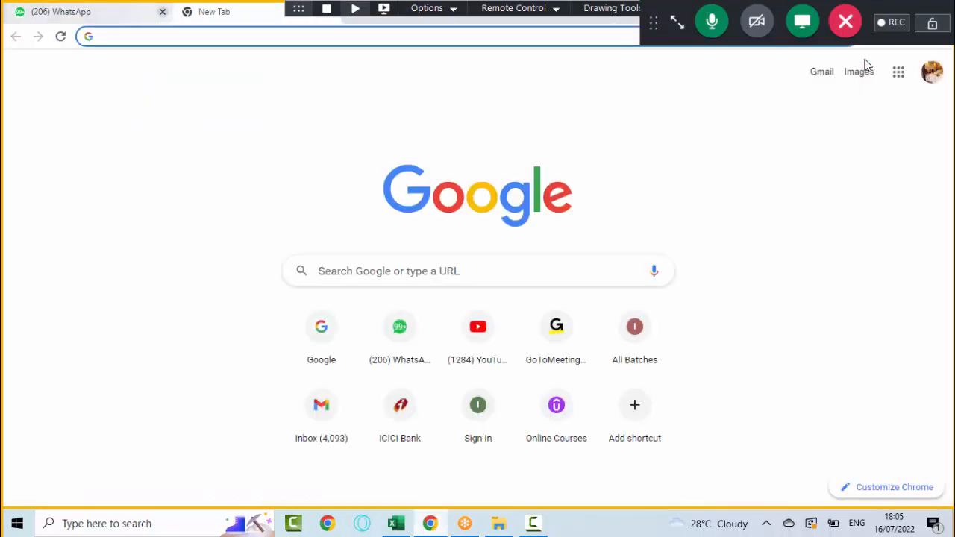
click(162, 12)
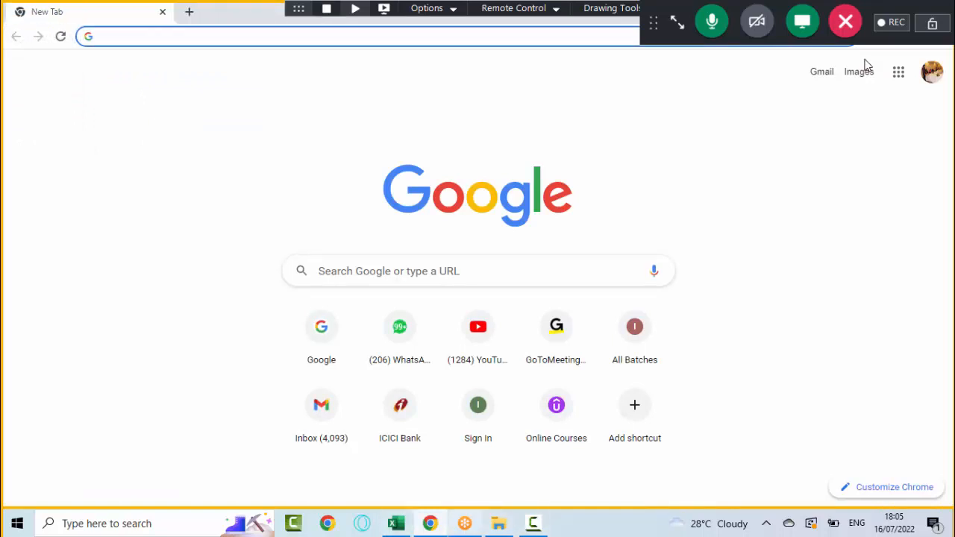
- Return to the Excel workbook, resume the screen sharing and leave H46's formula without editing it
key(alt+Tab)
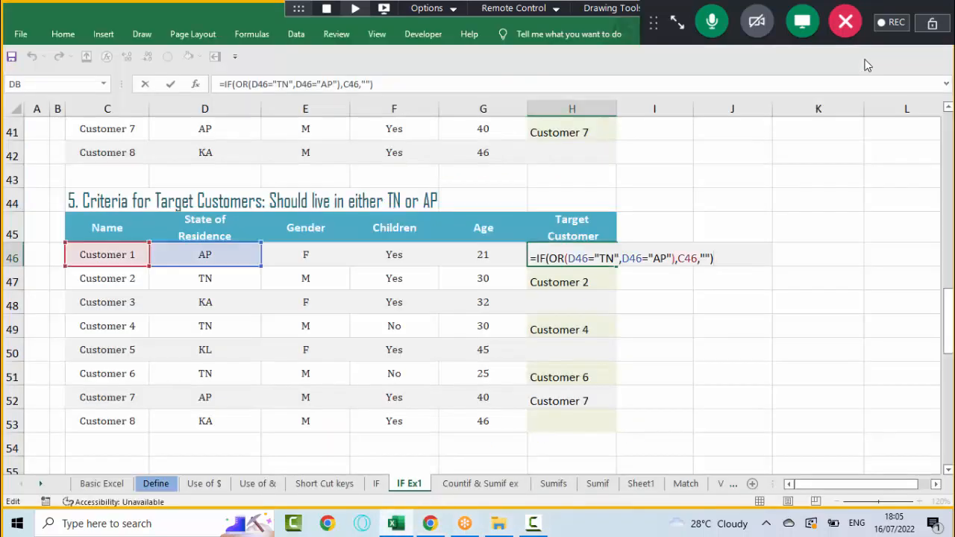
click(356, 9)
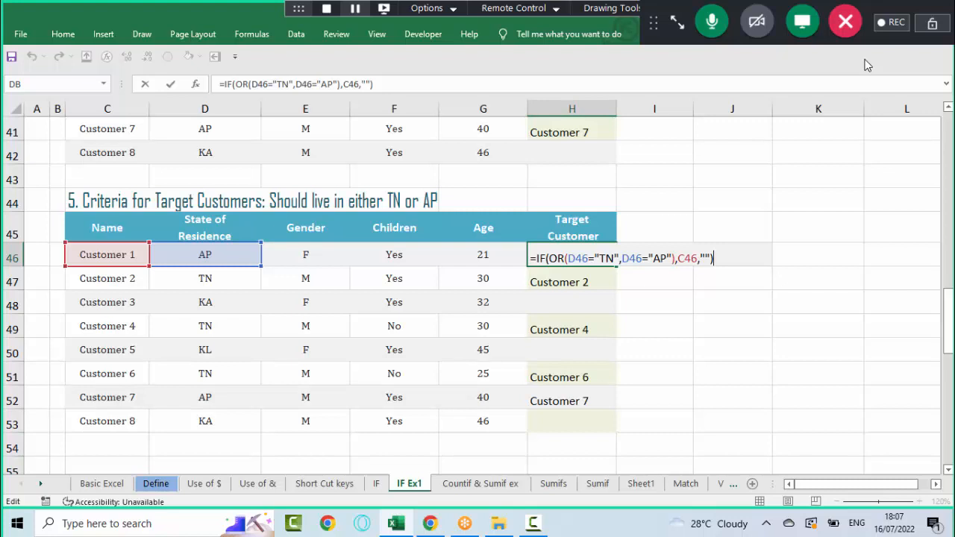
key(Return)
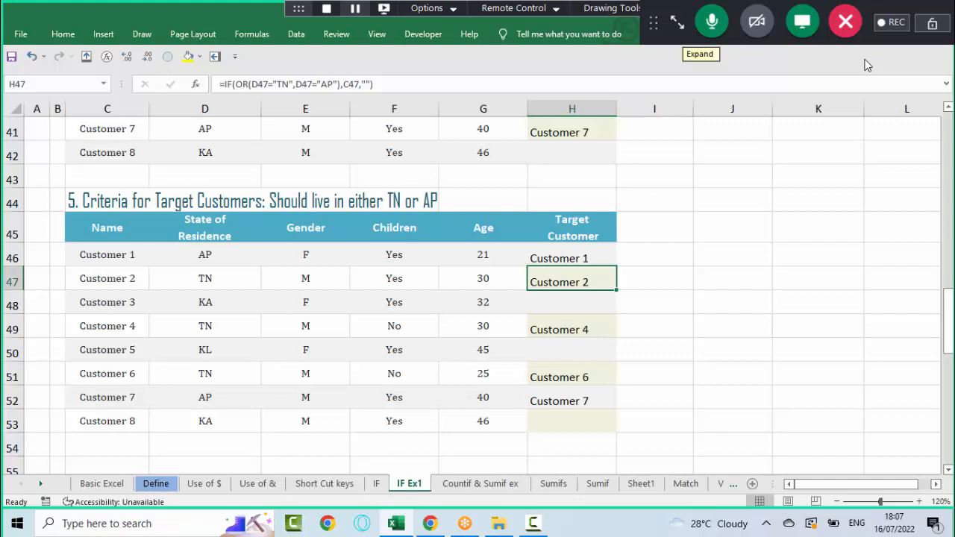
- Expand the meeting panel and send "?" to everyone in the chat
click(865, 65)
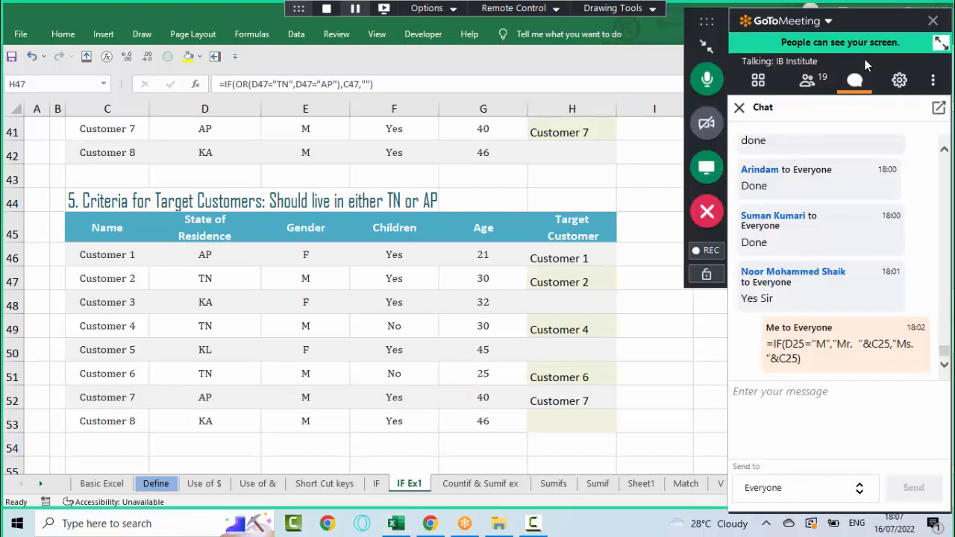
text(?)
key(Return)
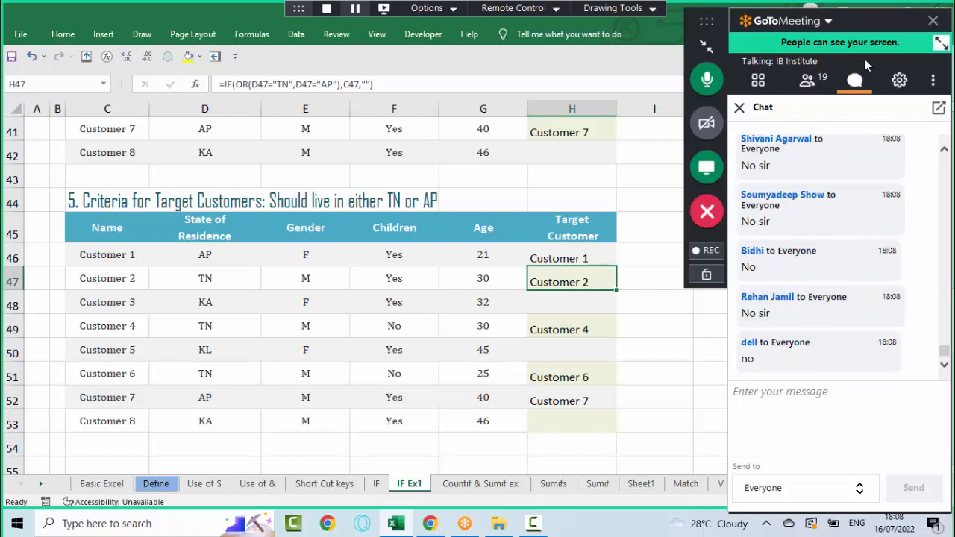
- Select all formula cells on the IF sheet using Go To Special with the Formulas option, and delete their contents
key(ctrl+Page_Up)
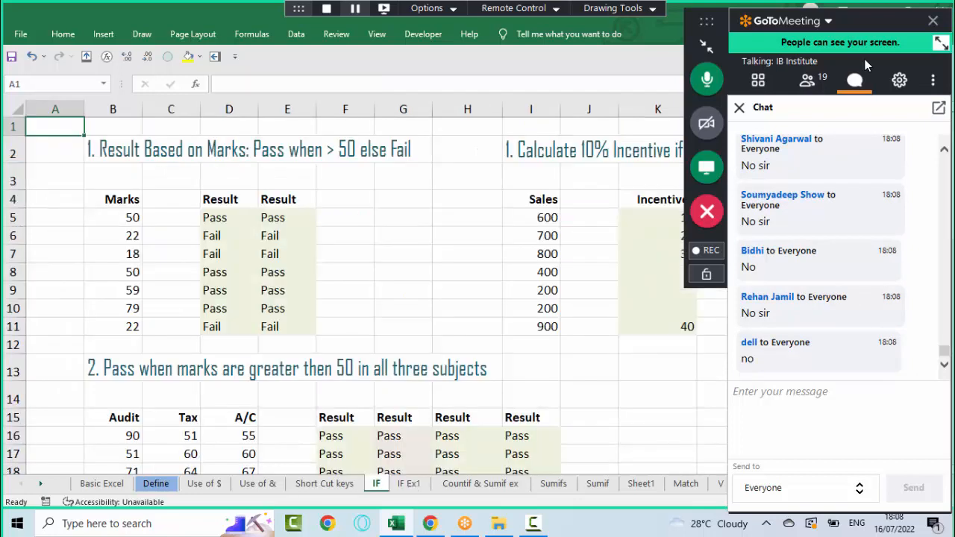
click(467, 254)
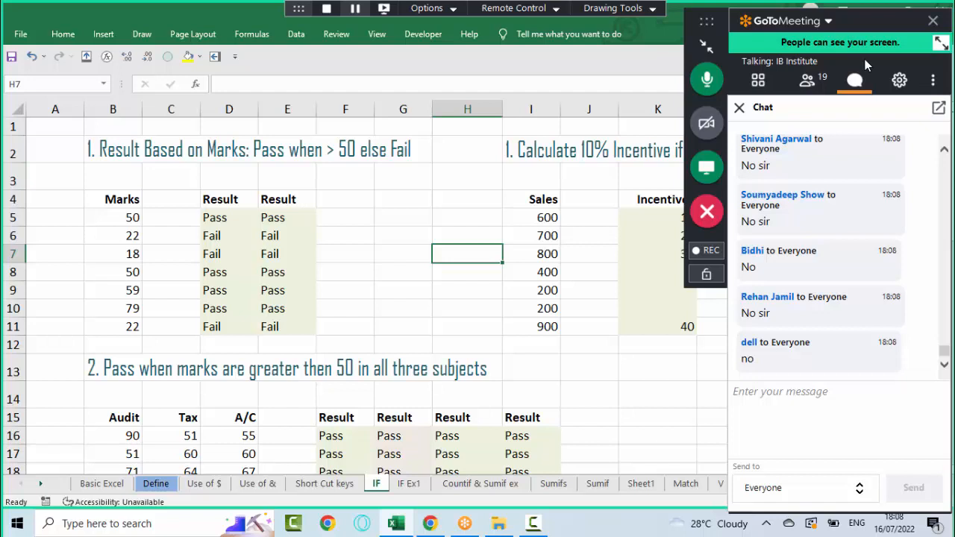
click(403, 291)
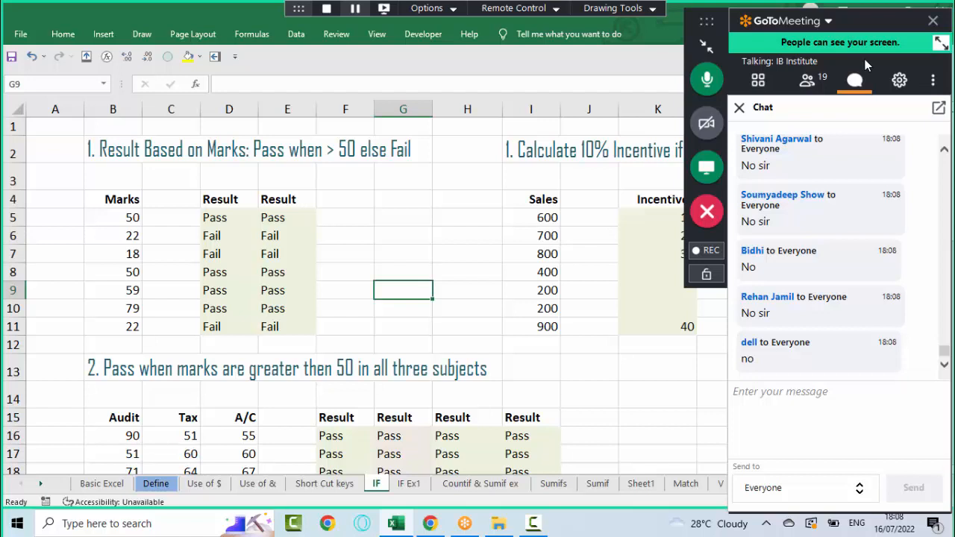
key(ctrl+g)
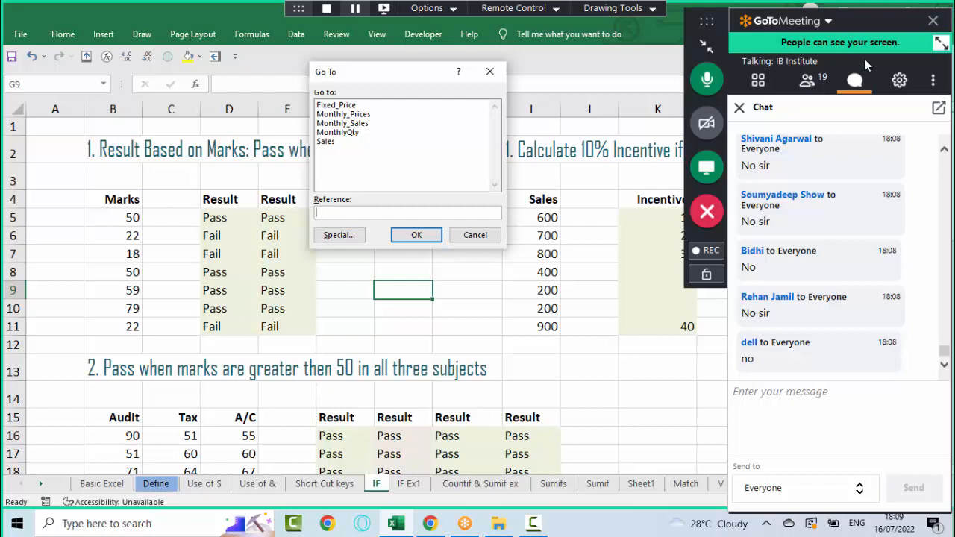
key(alt+s)
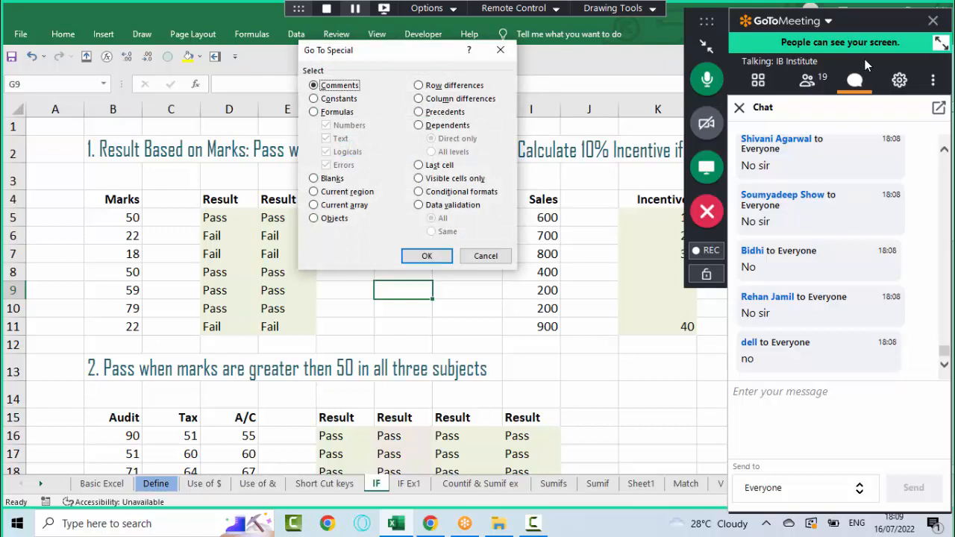
key(alt+f)
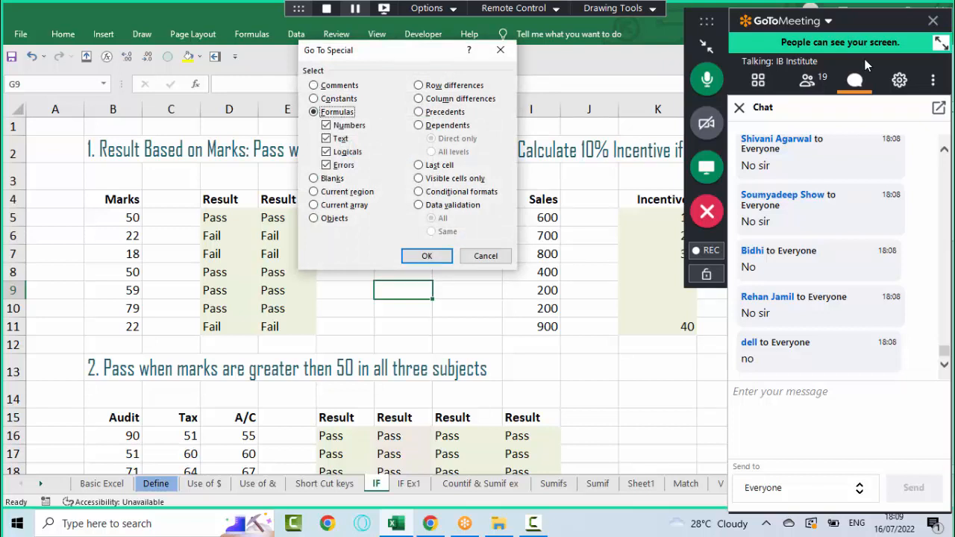
key(Return)
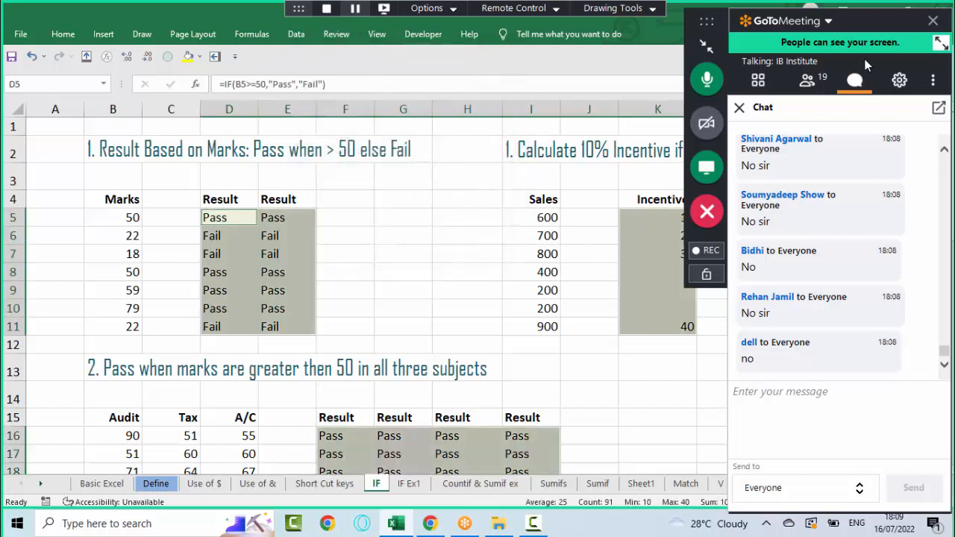
key(Delete)
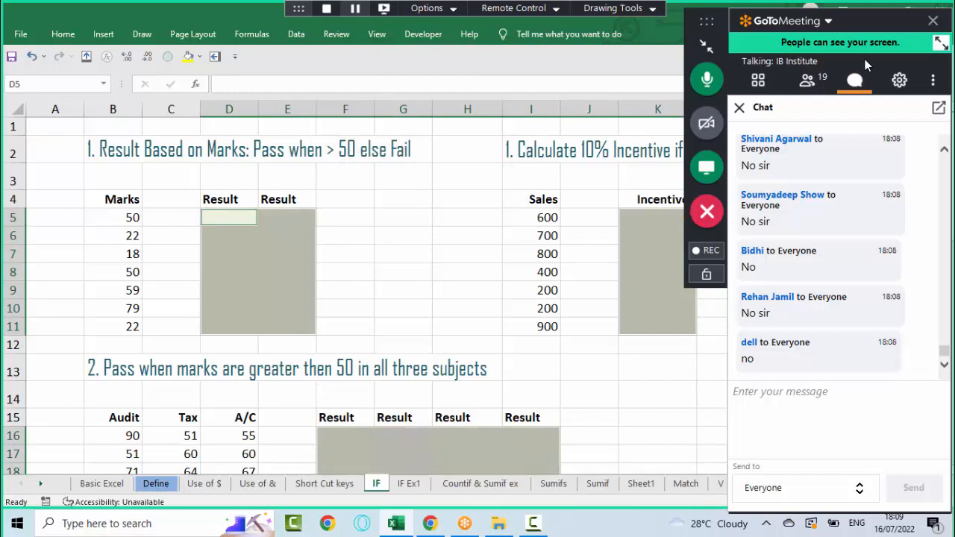
- Select only D5, the first Result cell for marks, and save the workbook
key(Left)
key(Right)
key(ctrl+s)
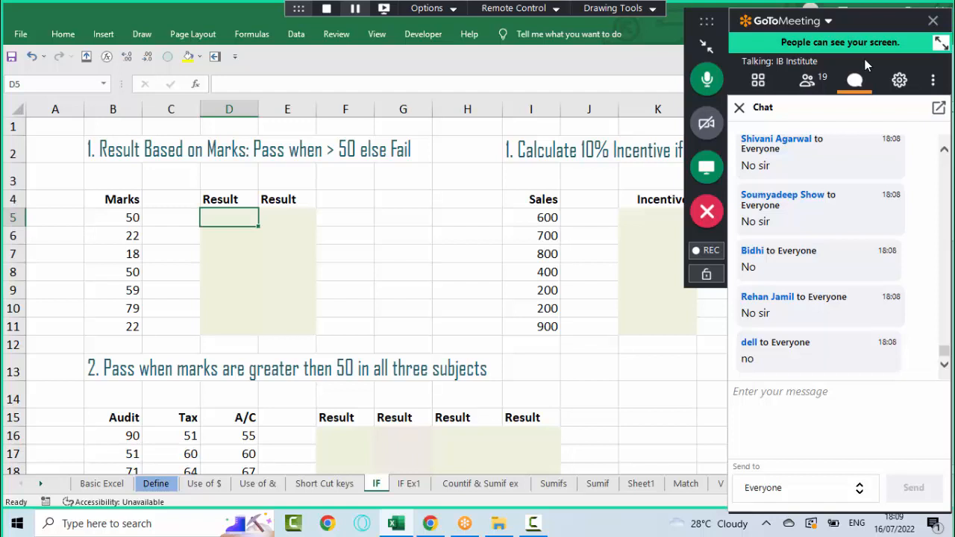
- Enter =IF(B5>50,"Pass", "Fail") in D5, the first Result cell for the marks
text(=IF()
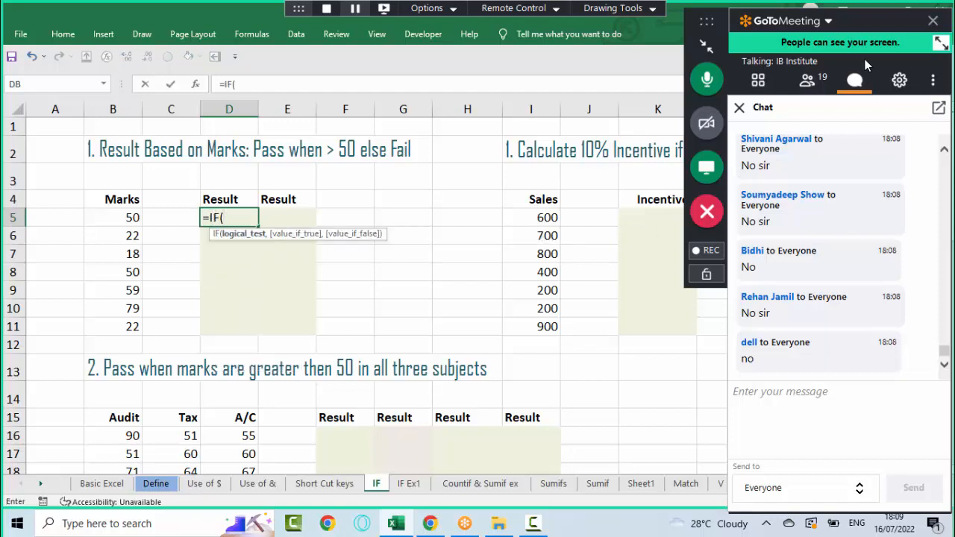
key(Left)
key(Left)
text(>50)
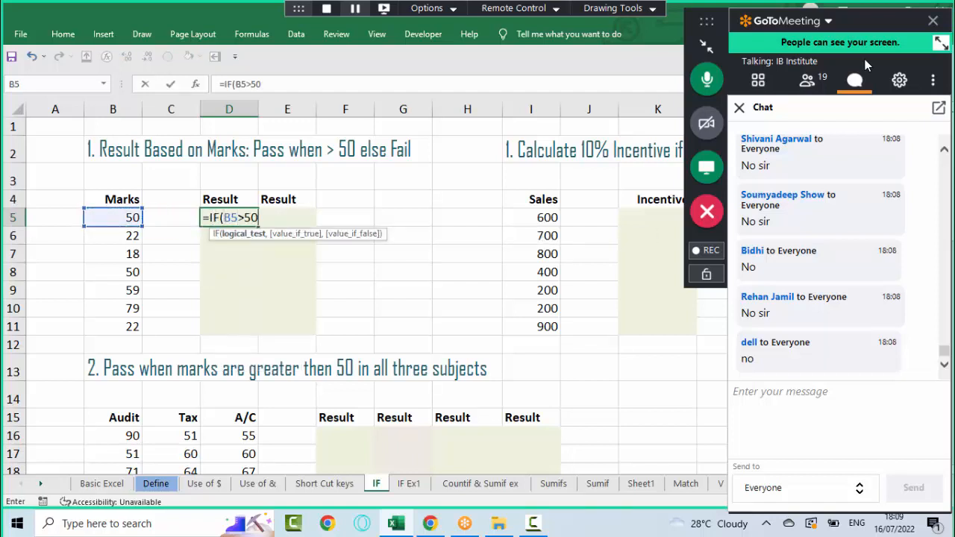
text(,"Pass)
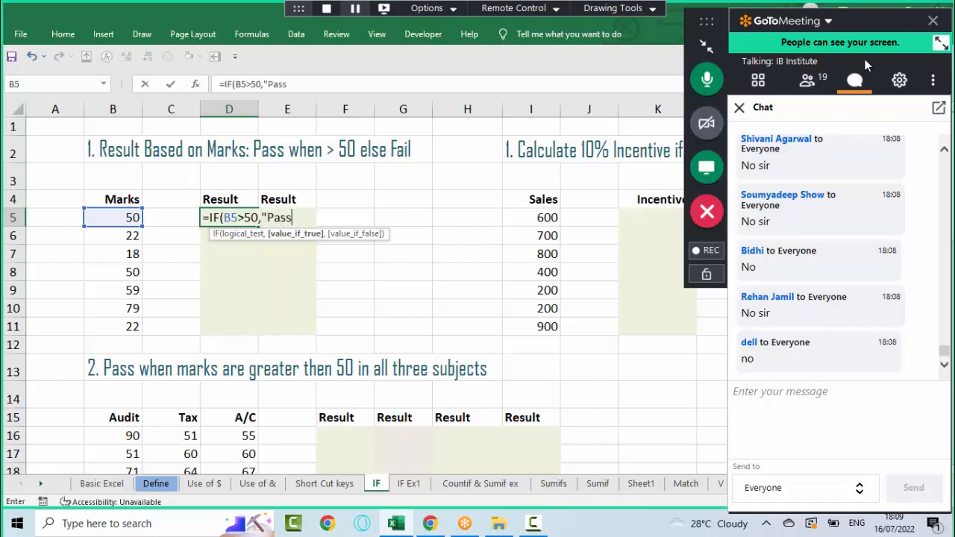
text(", "Fai)
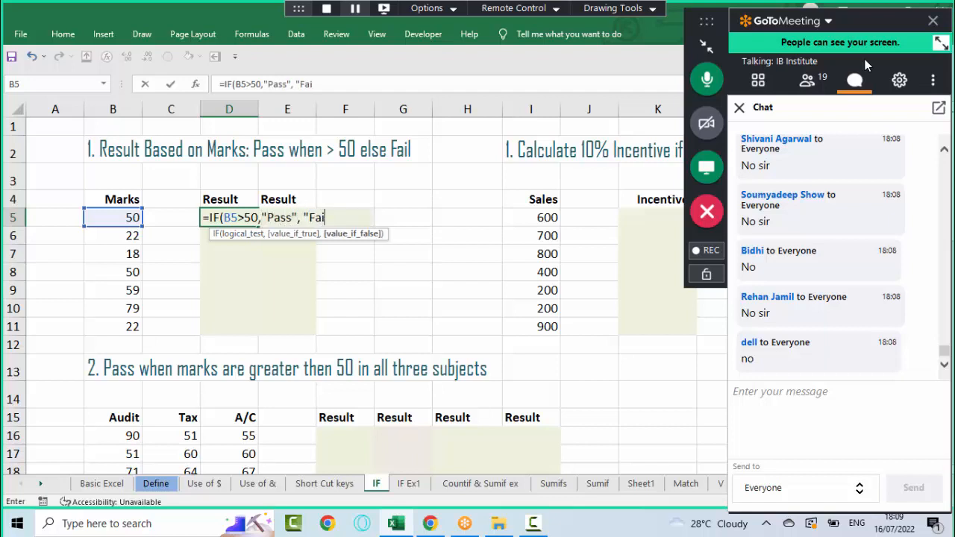
text(l"))
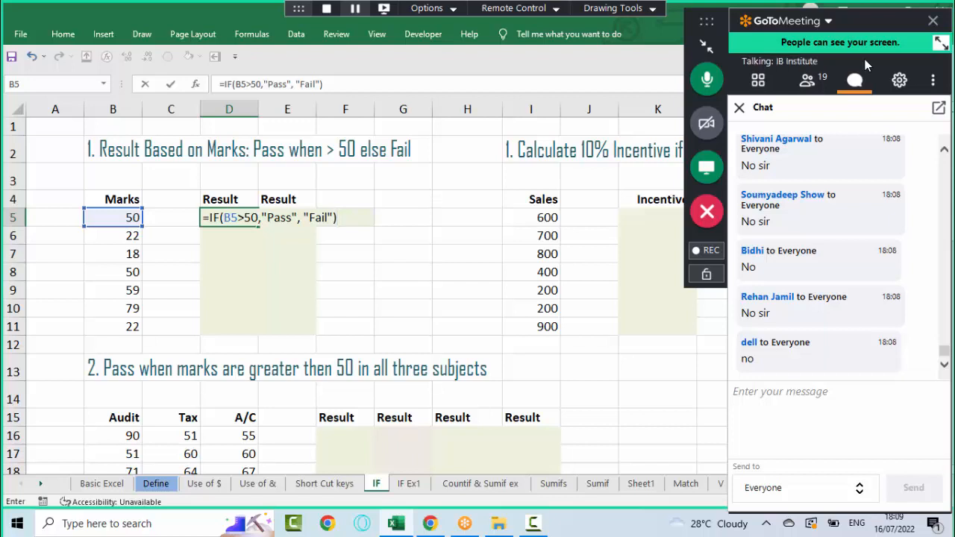
key(ctrl+Return)
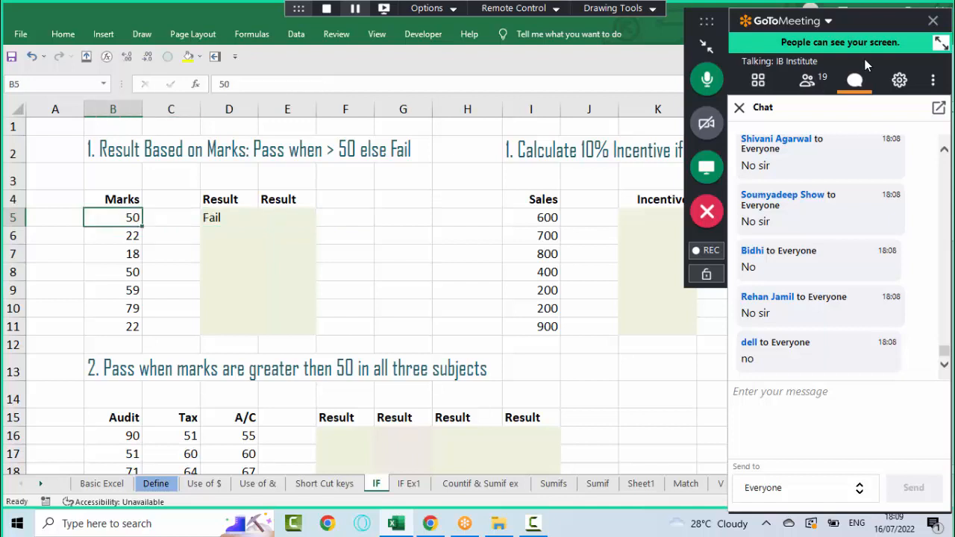
- Fill the Pass/Fail formula from D5 down through D11
key(Right)
key(Right)
key(shift+Down)
key(shift+Down)
key(shift+Down)
key(shift+Down)
key(shift+Down)
key(shift+Down)
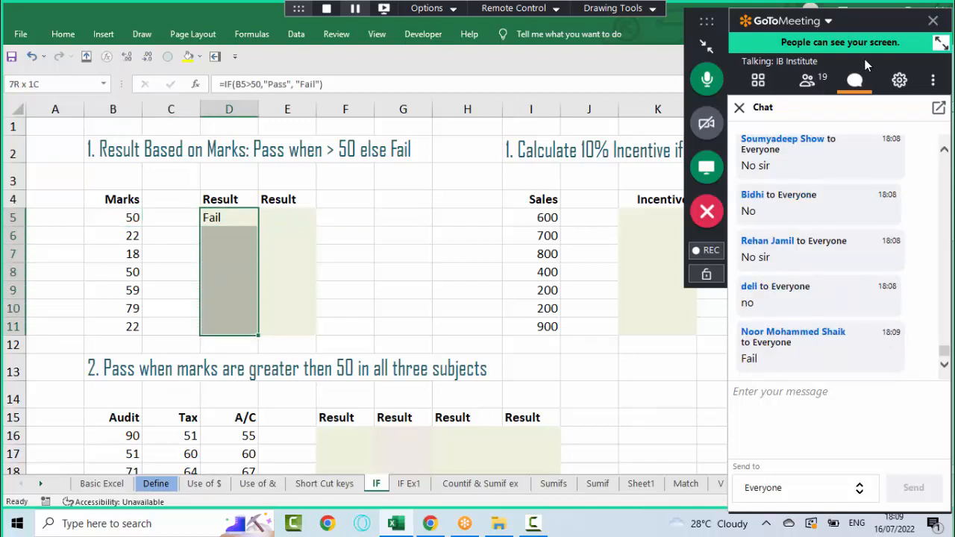
key(ctrl+d)
- Check the marks in B5:B11 against the Pass/Fail results in column D
key(Left)
key(Left)
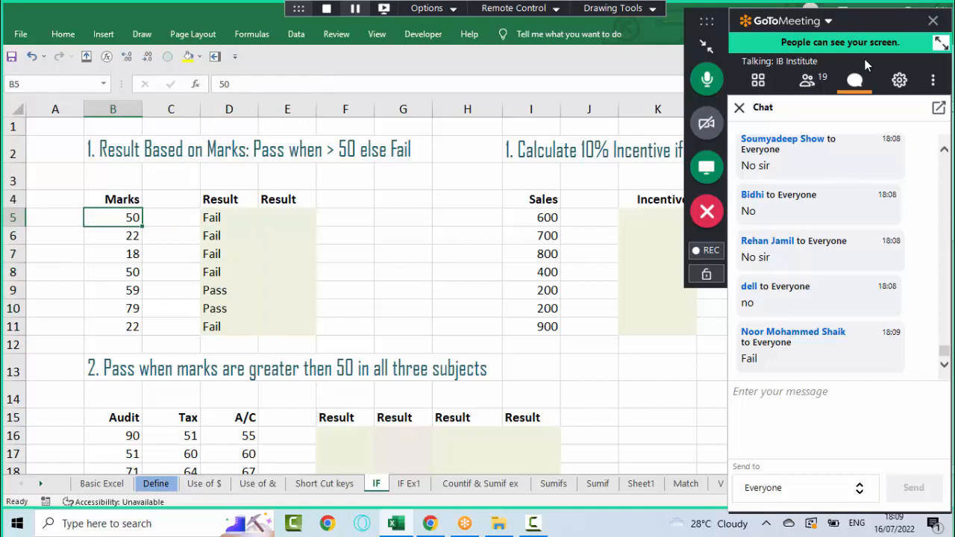
key(shift+Down)
key(shift+Down)
key(shift+Down)
key(shift+Down)
key(shift+Down)
key(shift+Down)
key(Right)
key(Right)
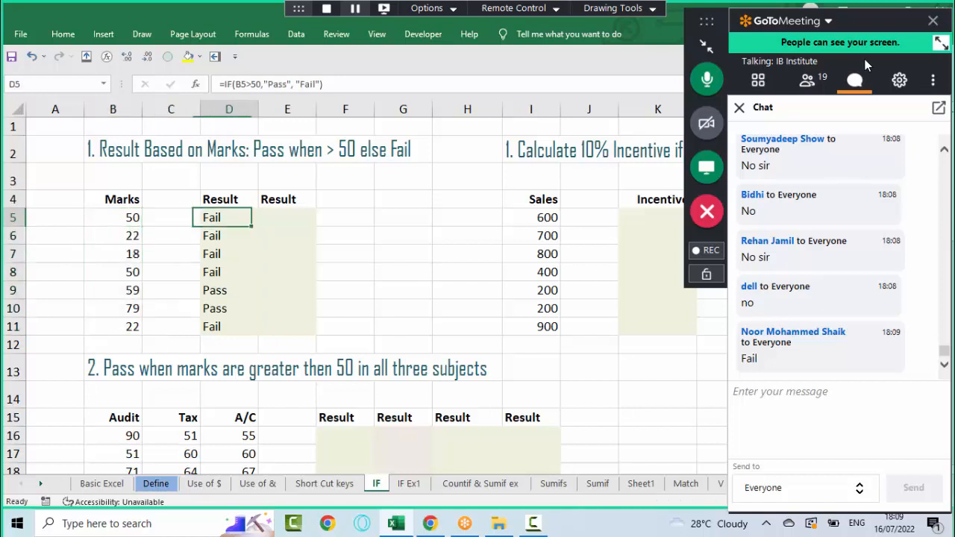
- Change the logical test in D5's IF formula to B5>=50
key(F2)
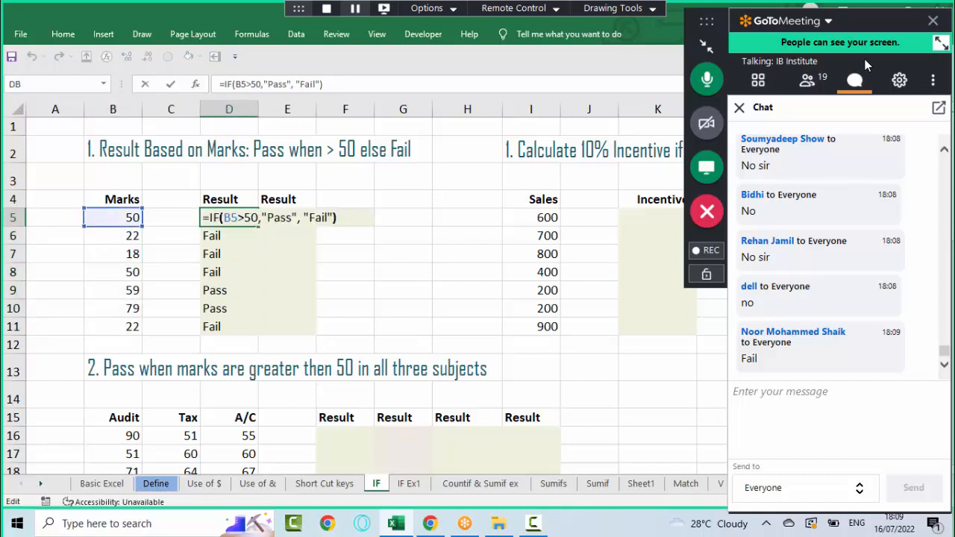
key(Left)
key(Left)
key(Left)
key(Left)
key(Left)
key(Left)
key(Left)
key(Left)
key(Left)
key(Left)
key(Left)
key(Left)
key(Left)
key(Left)
key(Left)
key(Left)
key(Left)
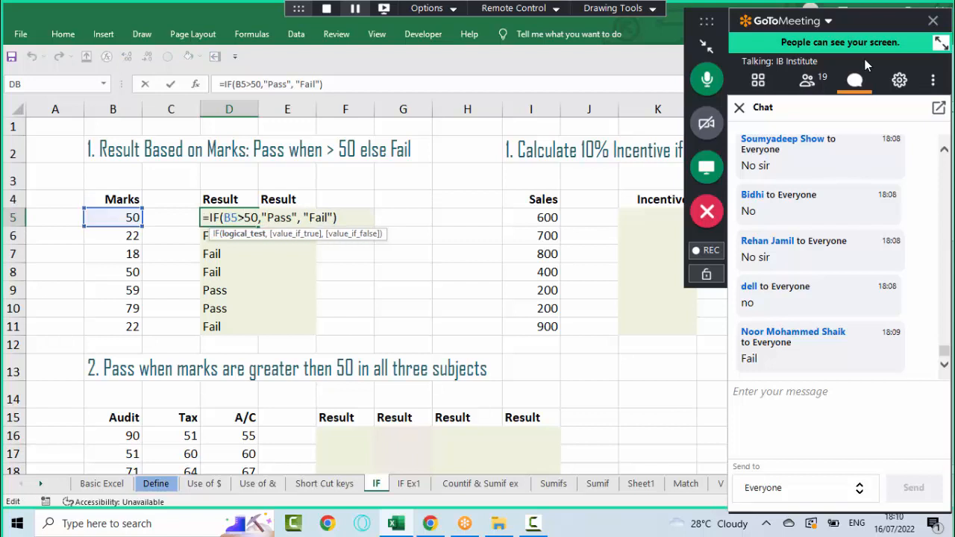
text(=)
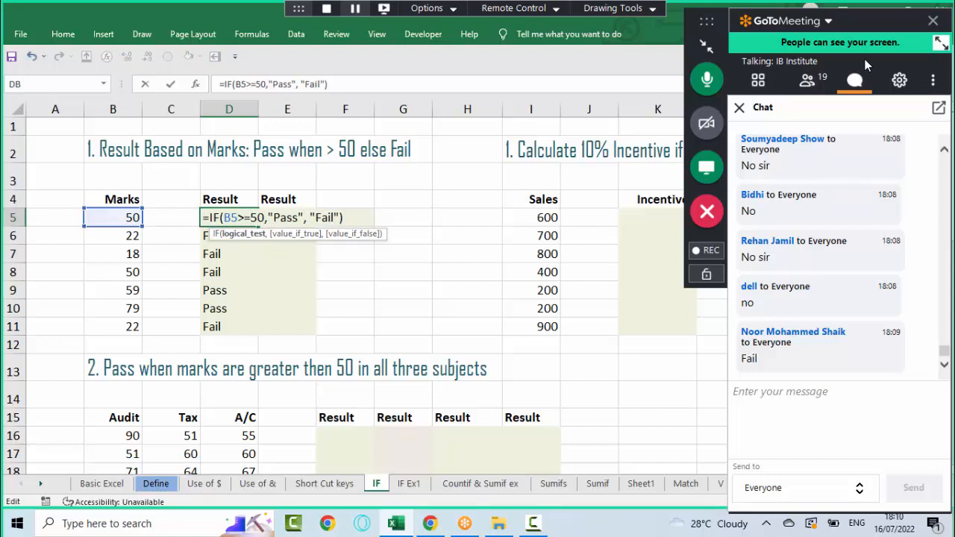
key(ctrl+Return)
- Fill the revised D5 formula down through D11 and review D5's formula without changing it
key(ctrl+shift+Down)
key(ctrl+d)
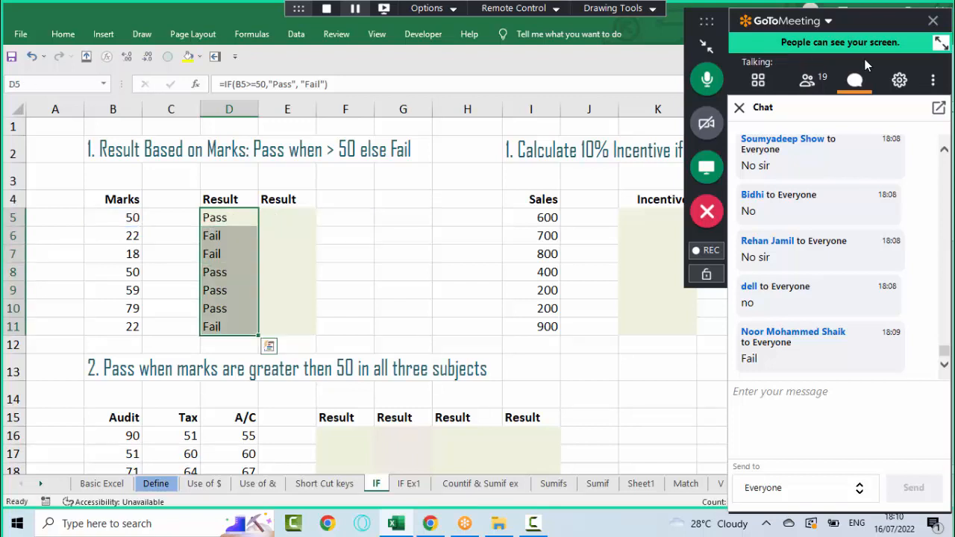
key(Down)
key(Up)
key(F2)
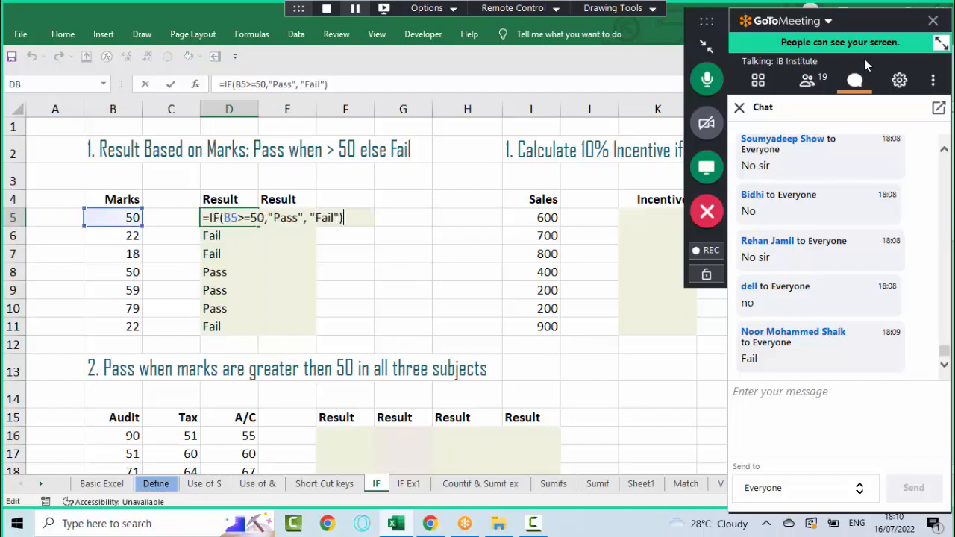
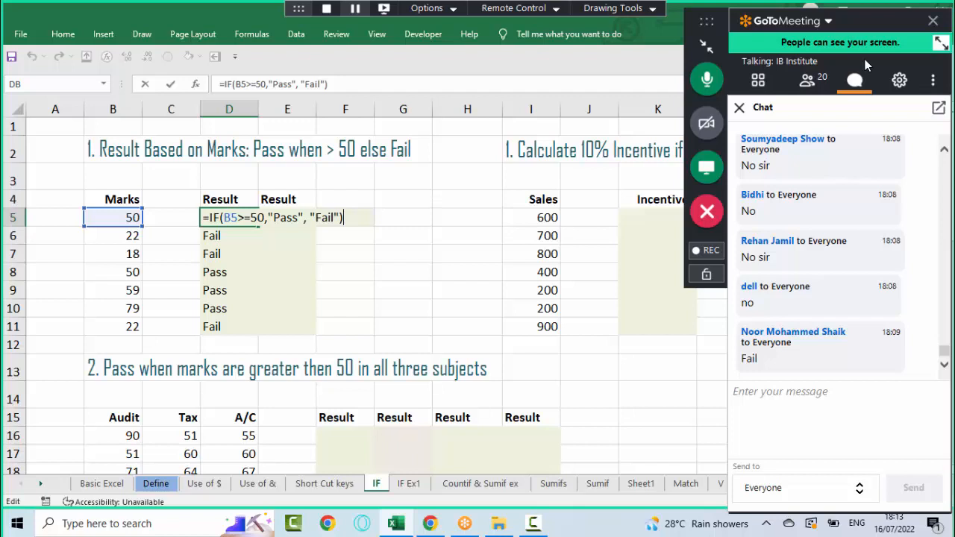
key(ctrl+Return)
- Enter the reversed test =IF(B5<50,"Fail","Pass") in E5, the second Result cell
key(Right)
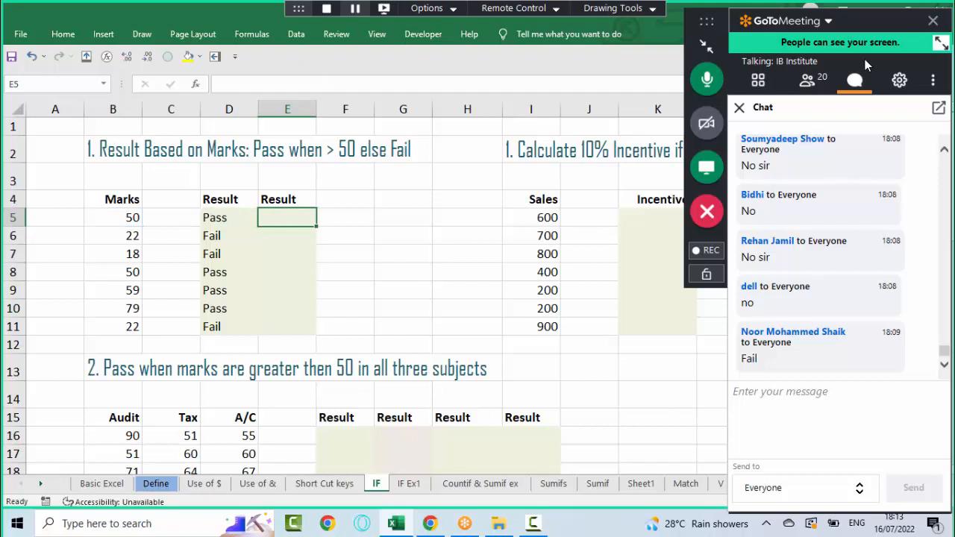
text(=IF()
key(Left)
key(Left)
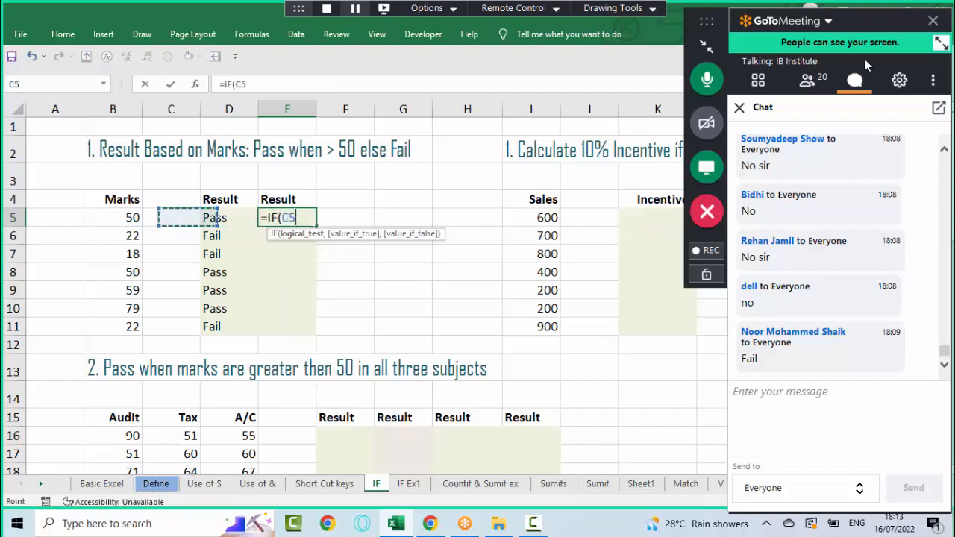
key(Left)
text(<50)
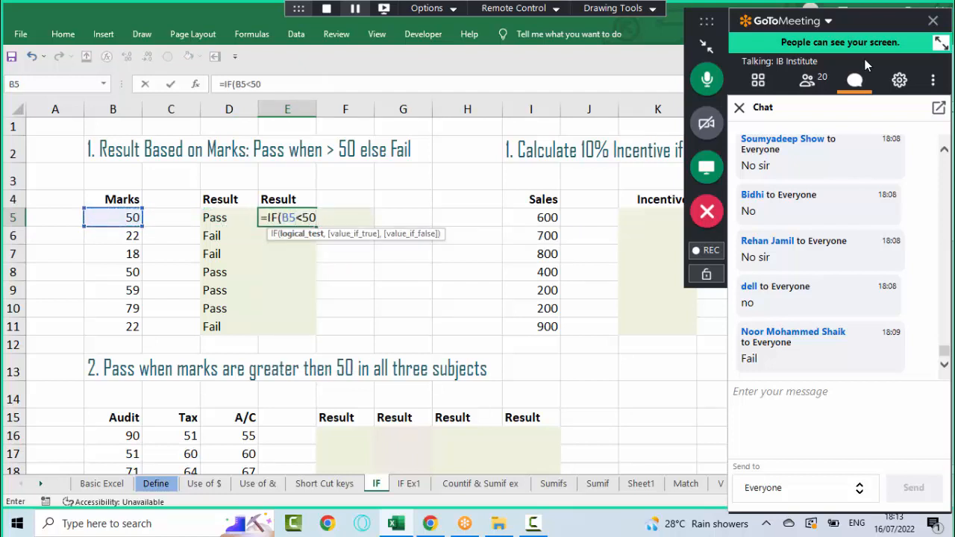
text(,)
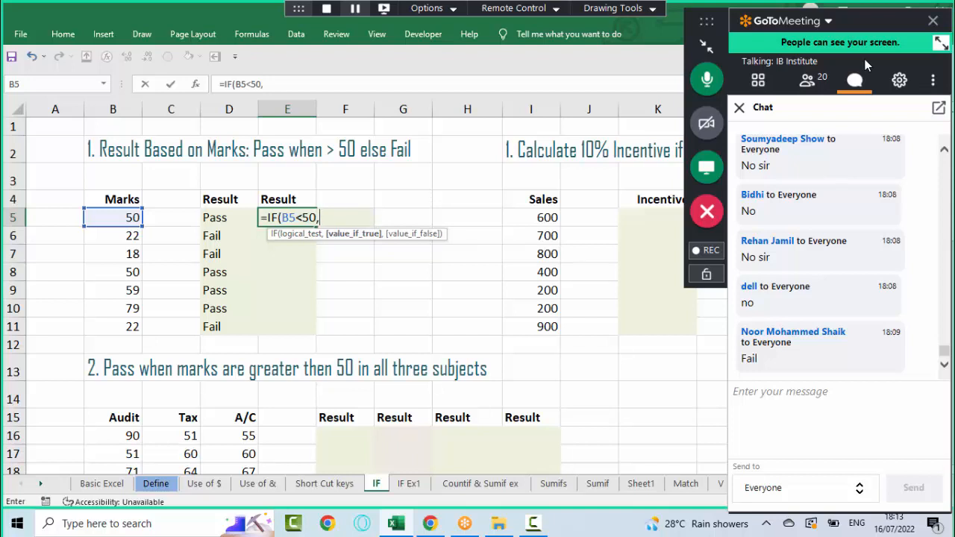
text("Fail","Pass")
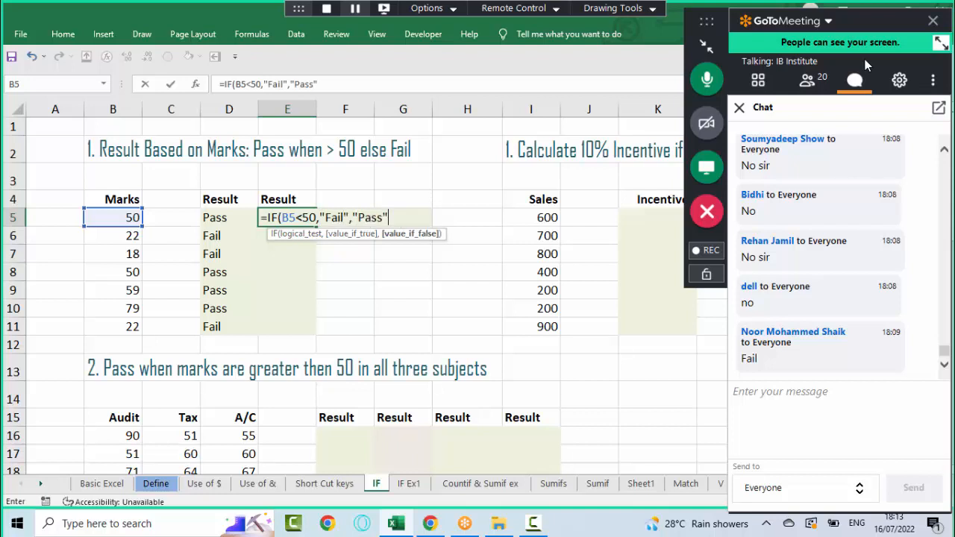
text())
key(ctrl+Return)
- Compare the arguments of the IF formulas in D5 and E5 without editing either one
key(Left)
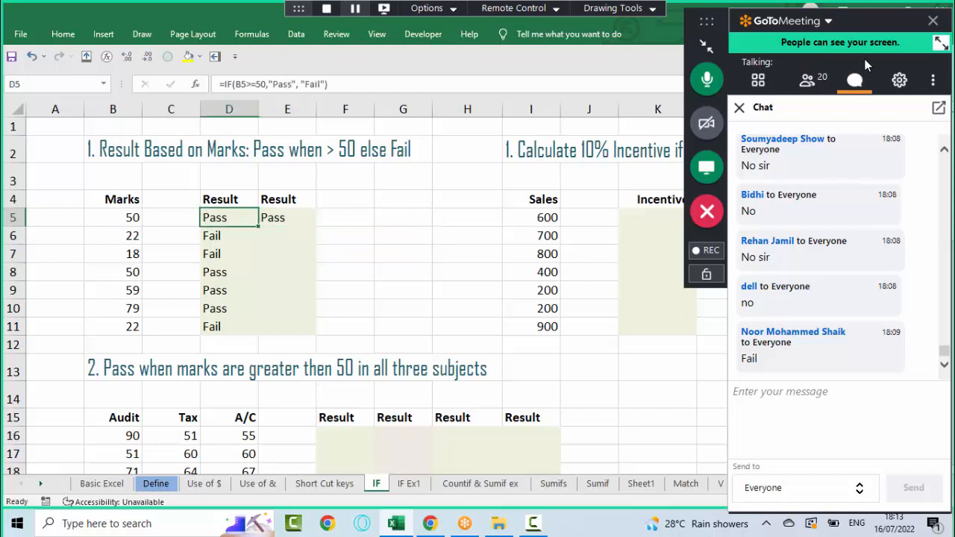
key(F2)
drag(230, 218, 334, 218)
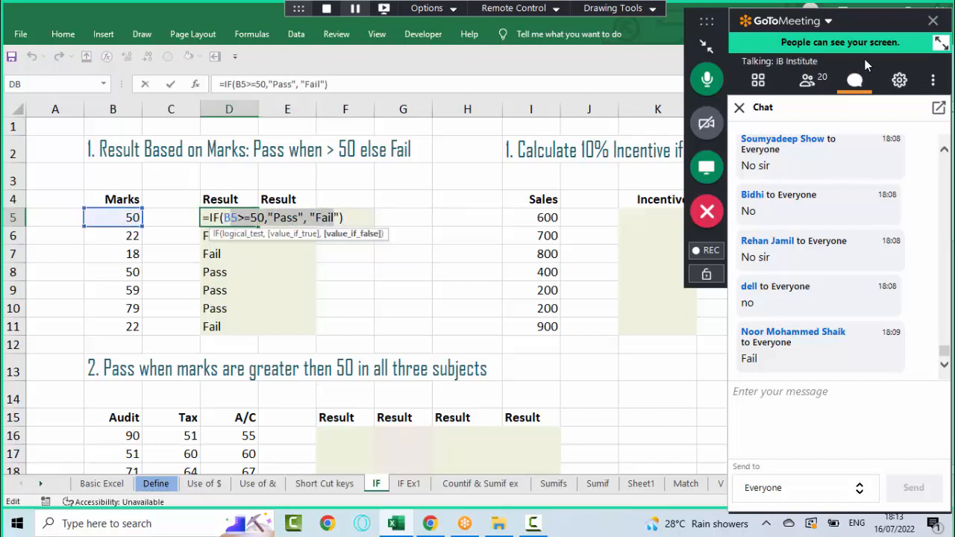
key(Tab)
key(F2)
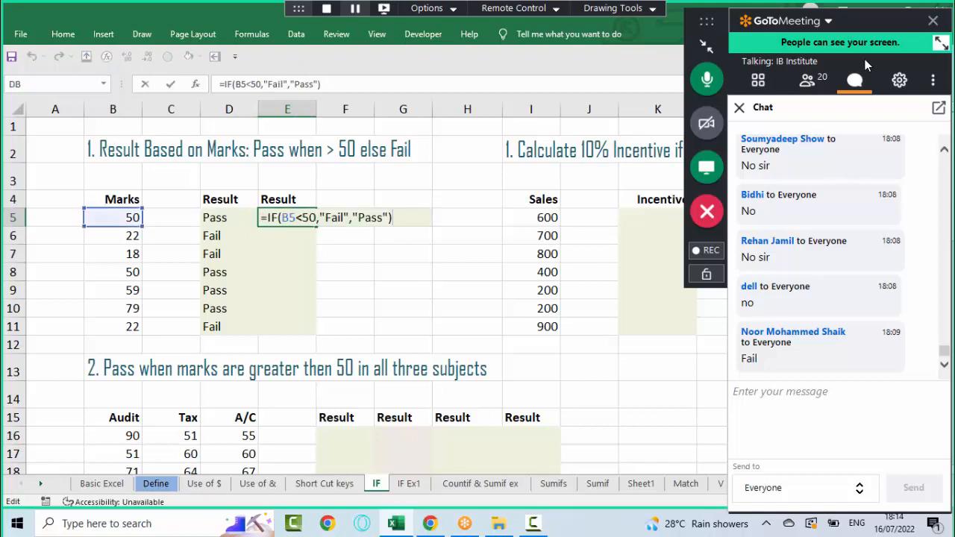
drag(282, 218, 384, 217)
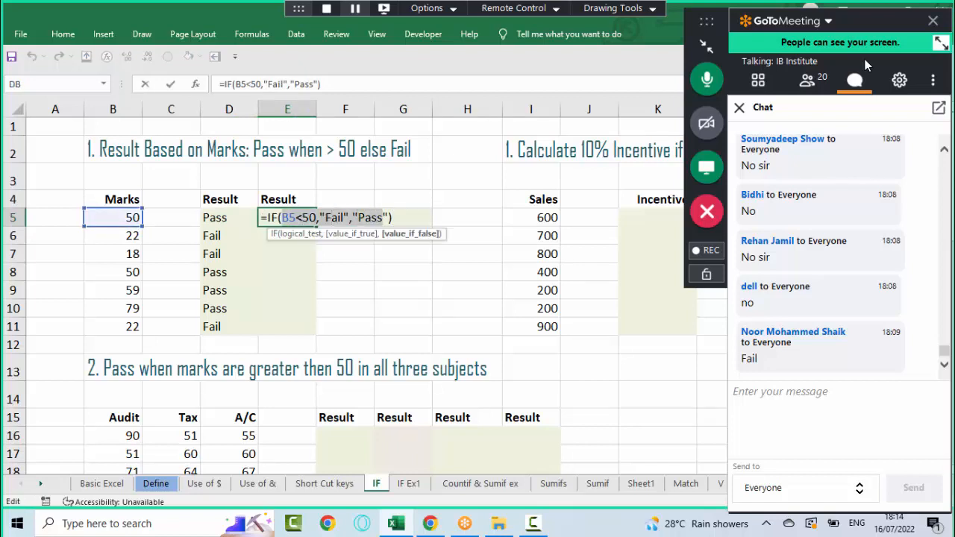
key(Escape)
- Fill E5's formula down through E11 and review E5's formula without changing it
key(shift+Down)
key(shift+Down)
key(shift+Down)
key(shift+Down)
key(shift+Down)
key(shift+Down)
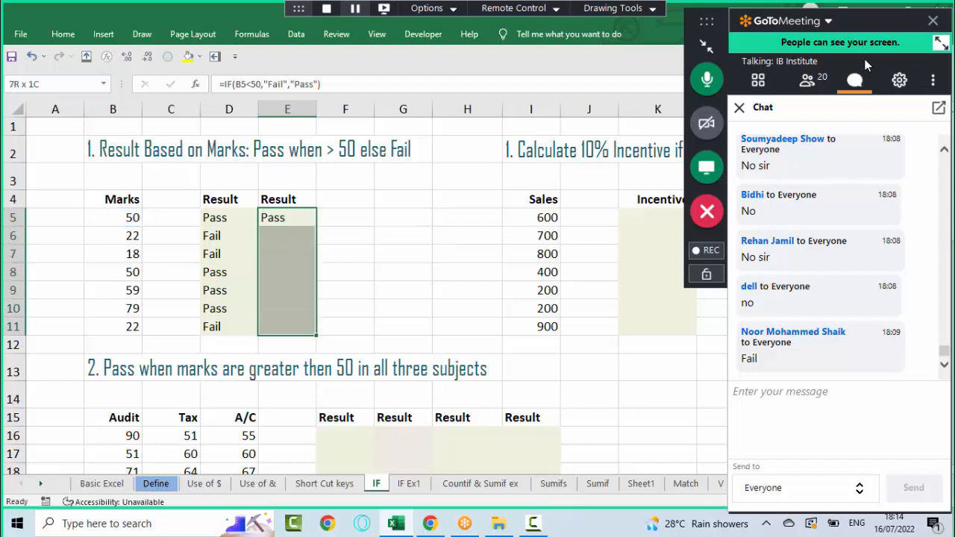
key(ctrl+d)
key(Down)
key(Up)
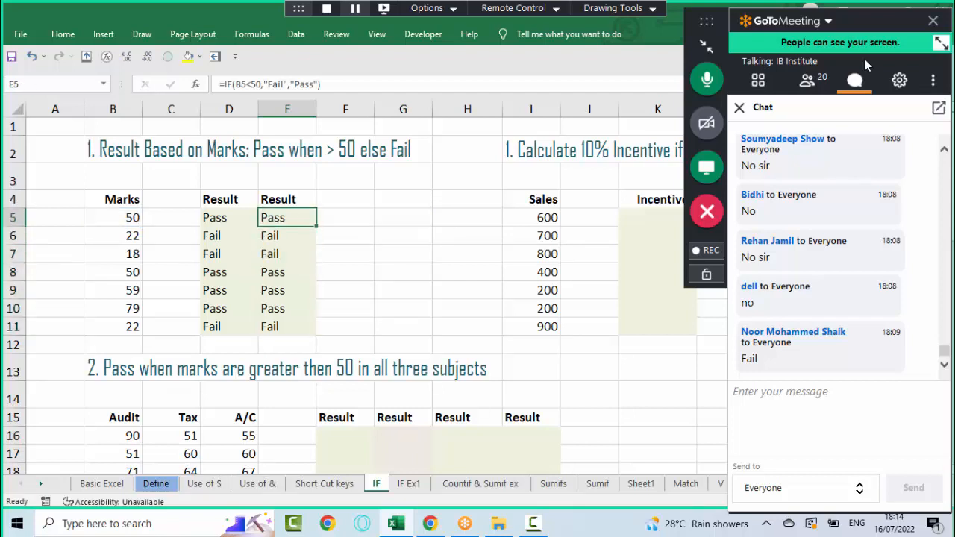
key(F2)
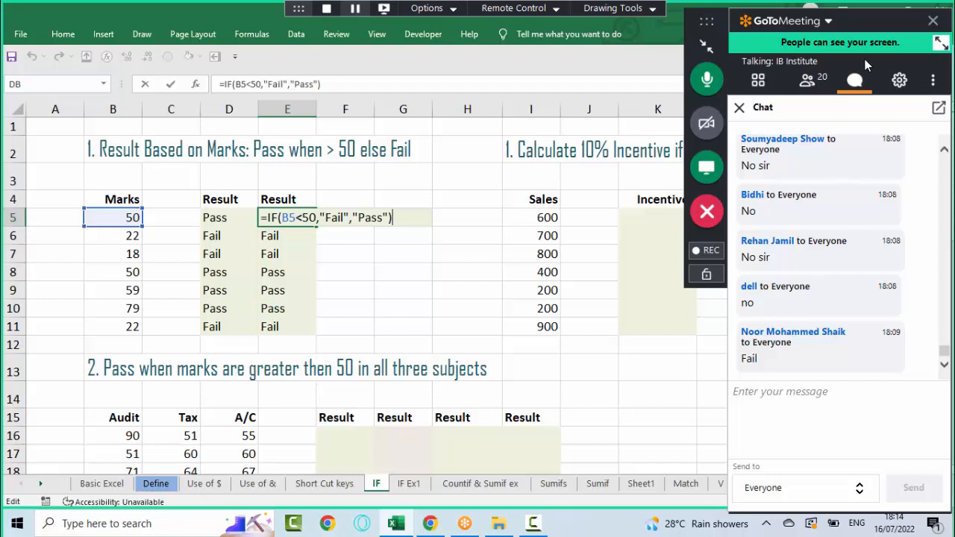
key(Return)
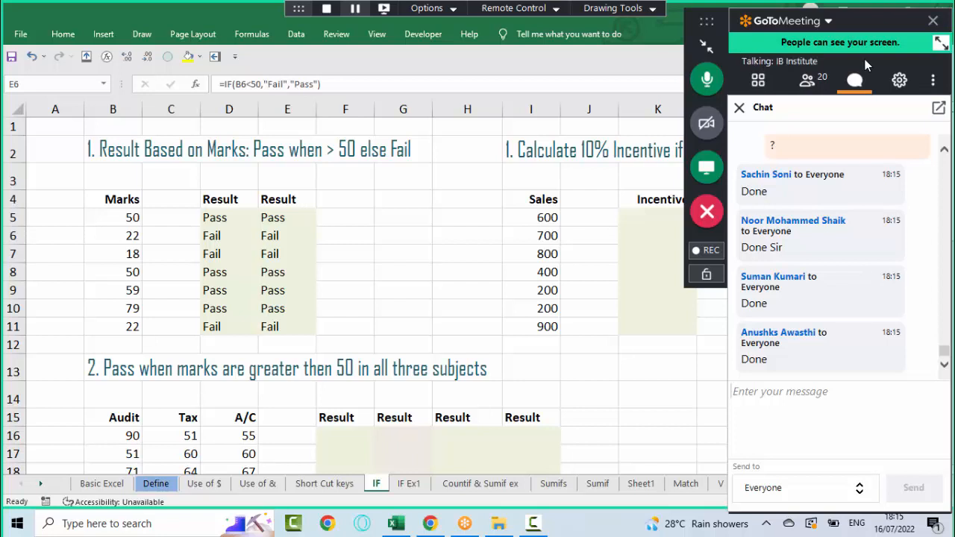
- Examine the four Result columns in F15:I22 for the exercise on passing all three subjects
key(alt+Tab)
key(Right)
key(ctrl+Down)
key(Down)
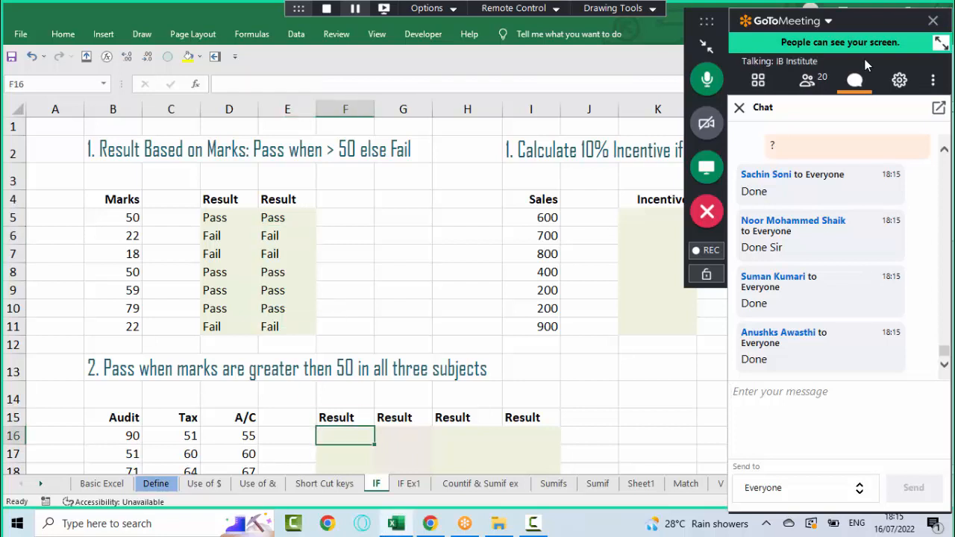
key(Down)
key(Down)
key(Down)
key(Down)
key(Down)
key(Down)
key(Down)
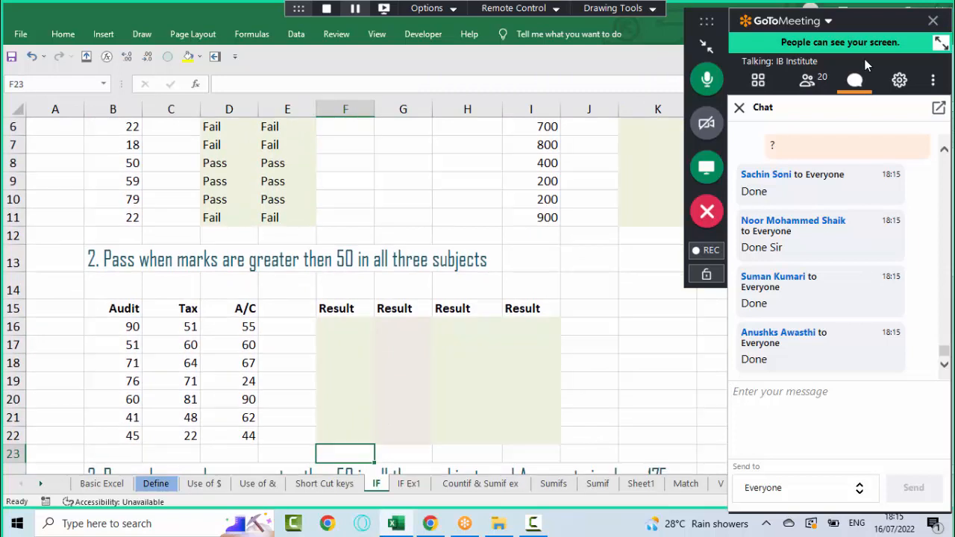
key(ctrl+Up)
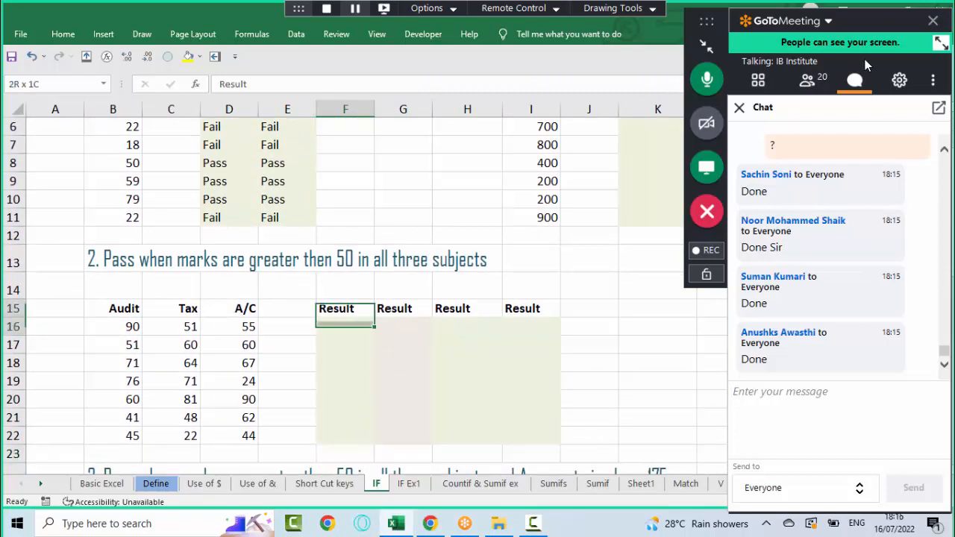
key(shift+Right)
key(shift+Right)
key(shift+Right)
key(shift+Down)
key(shift+Down)
key(shift+Down)
key(shift+Down)
key(shift+Down)
key(shift+Down)
key(shift+Down)
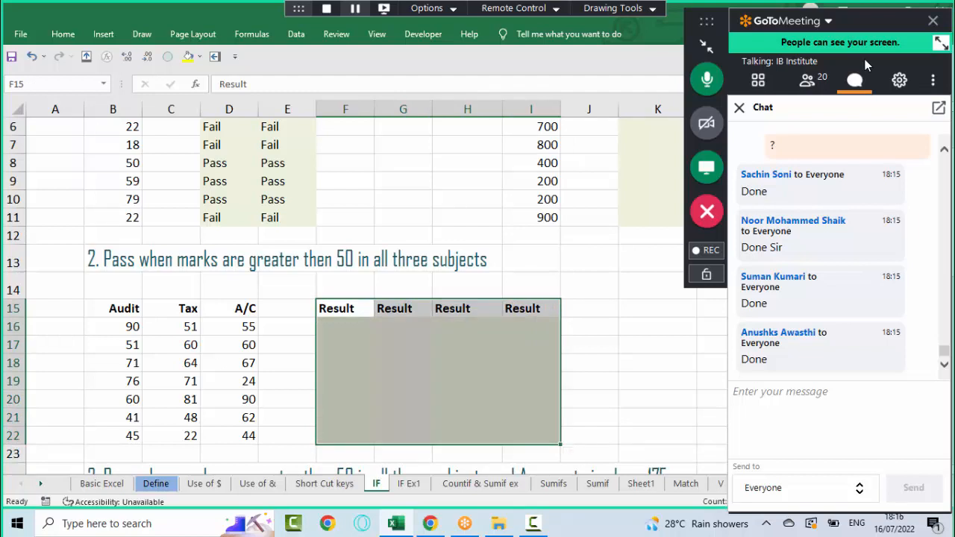
- Enter =AND(B16>50,C16>50,D16>50) in F16 to test whether all three subject marks exceed 50
key(Down)
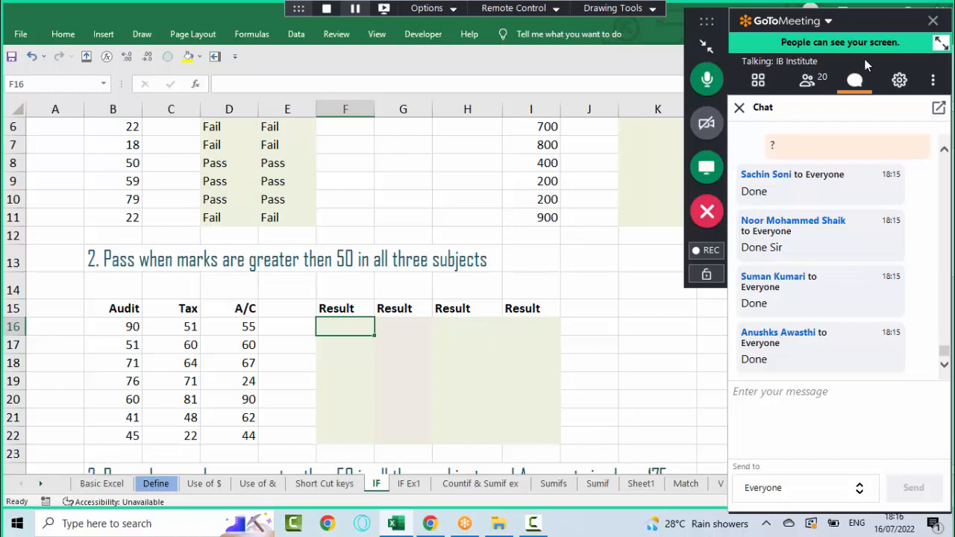
text(=and)
key(Tab)
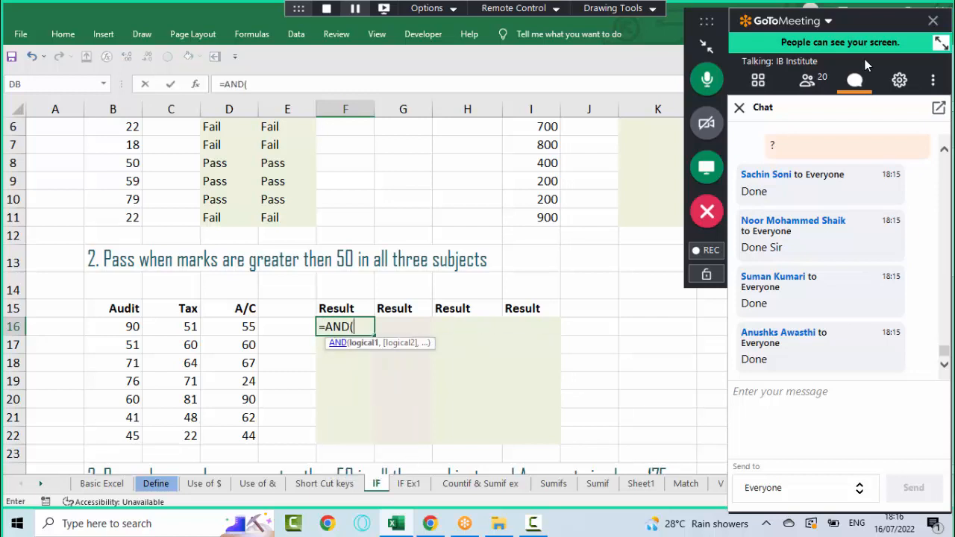
key(Left)
key(Left)
key(Left)
key(Left)
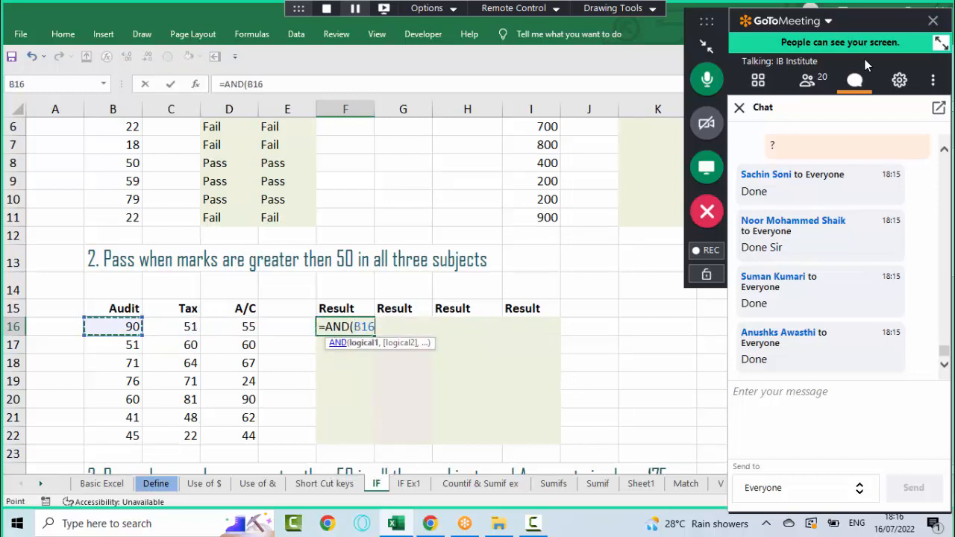
text(>50,)
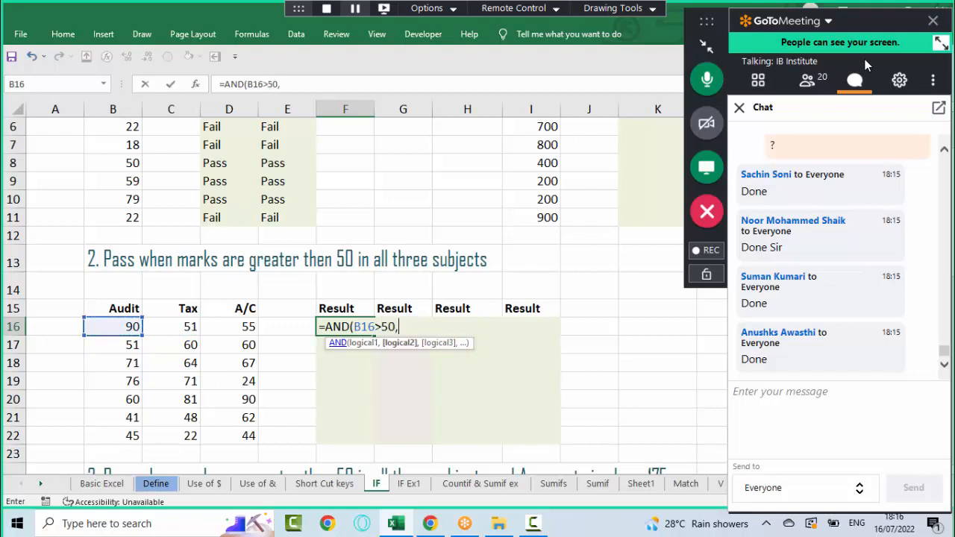
key(Left)
key(Left)
key(Left)
text(>50)
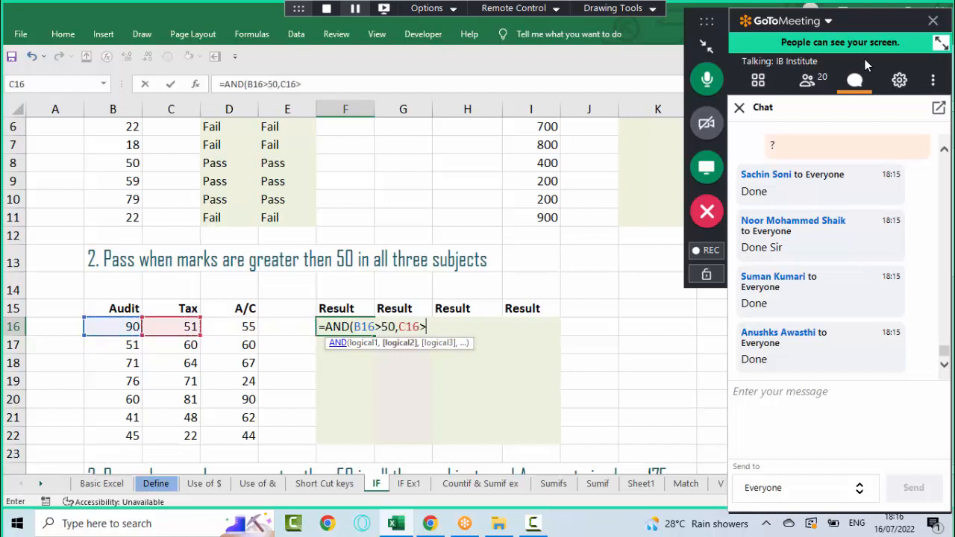
text(,)
key(Left)
key(Left)
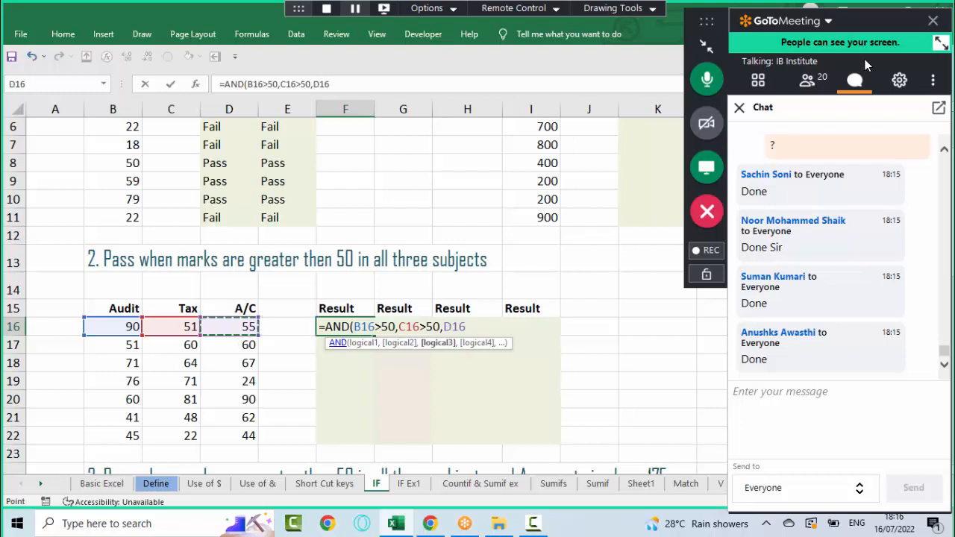
text(>50))
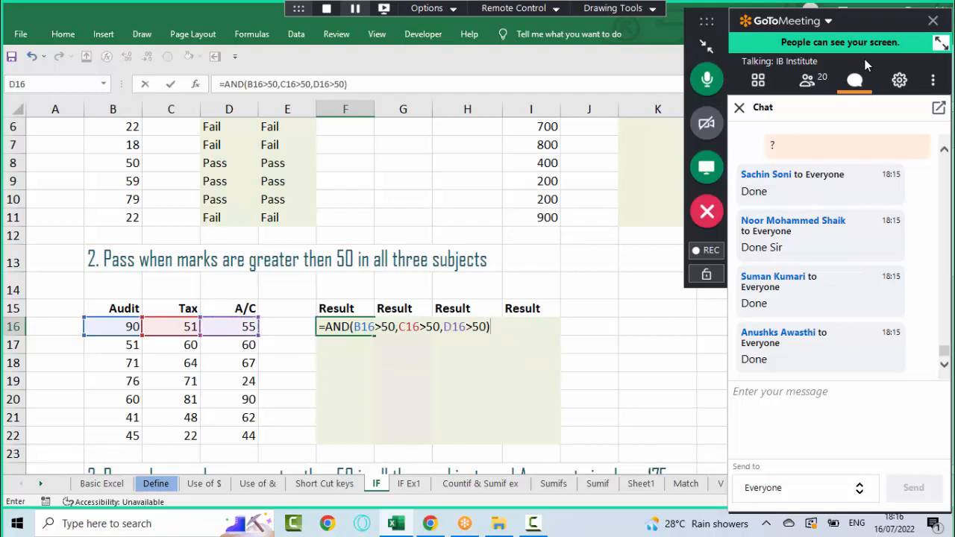
key(Return)
- Fill F16's AND formula down through F22
key(Up)
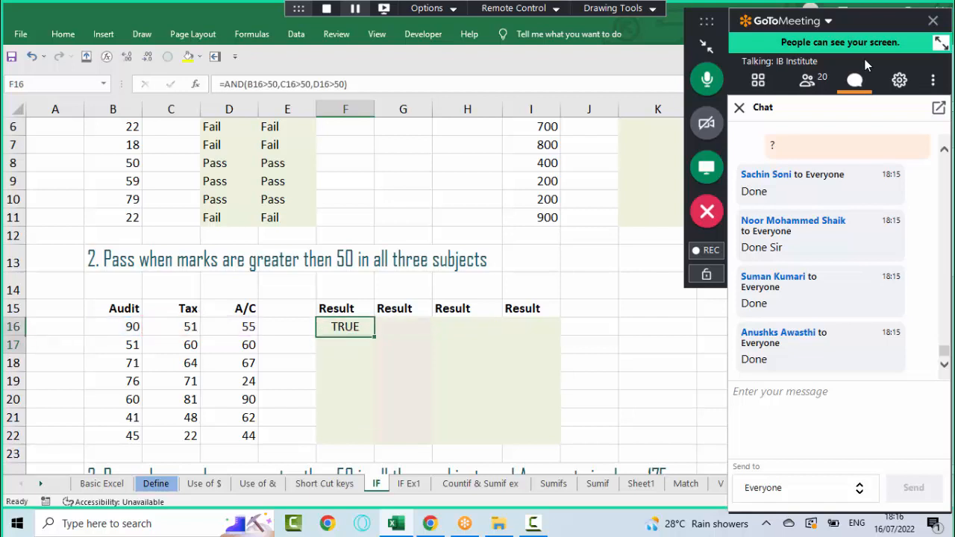
key(shift+Down)
key(shift+Down)
key(shift+Down)
key(shift+Down)
key(shift+Down)
key(shift+Down)
key(ctrl+d)
key(Down)
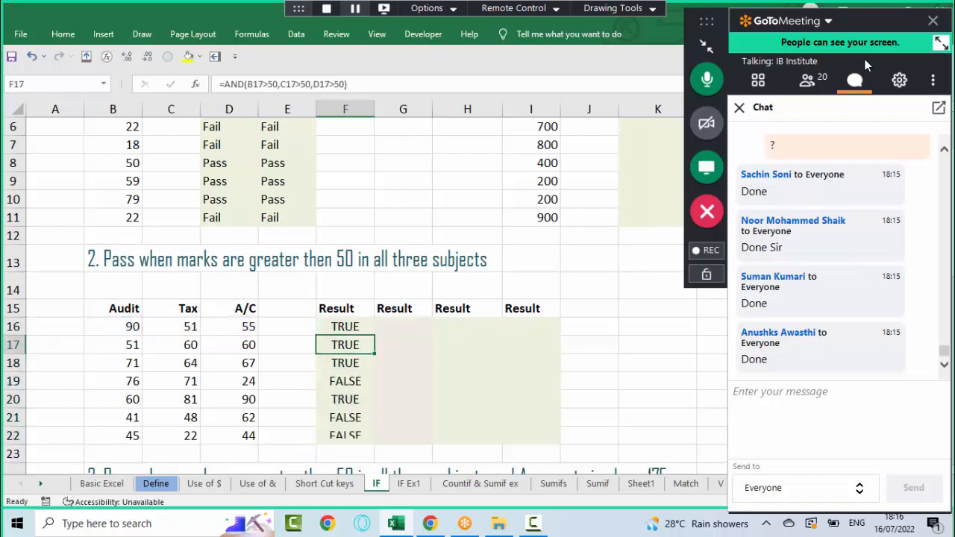
- Wrap F16's AND test in an IF returning "Pass" when true and "Fail" otherwise, and fill the formula down through F22
key(Up)
key(F2)
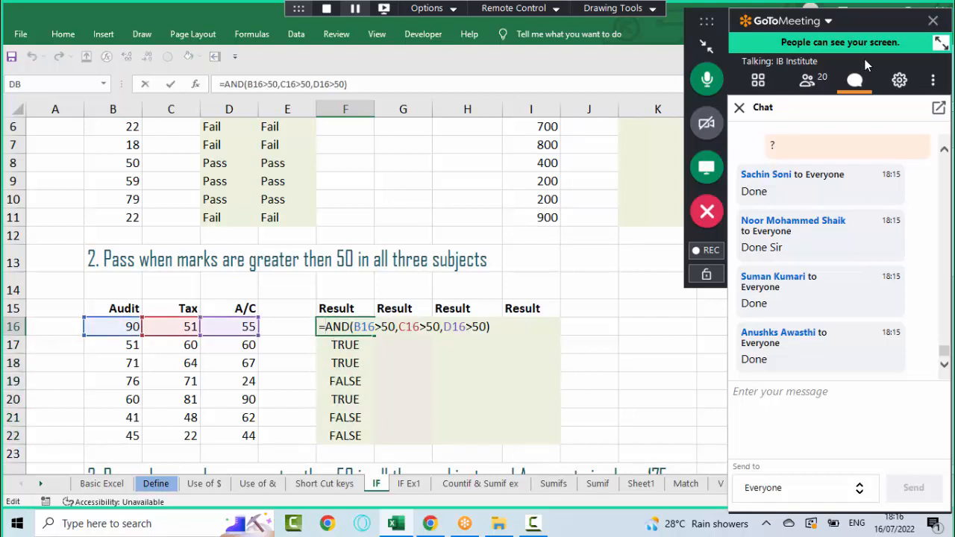
text(IF()
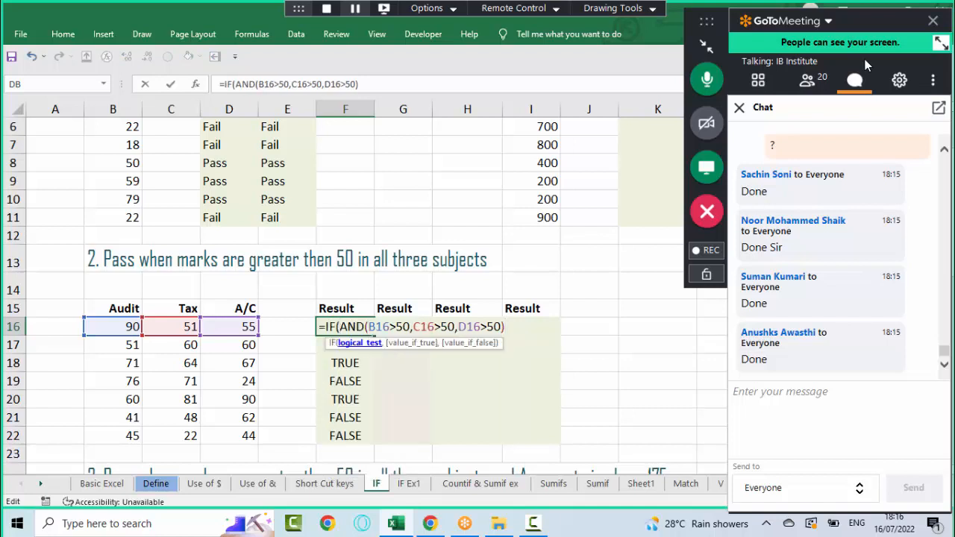
text(,)
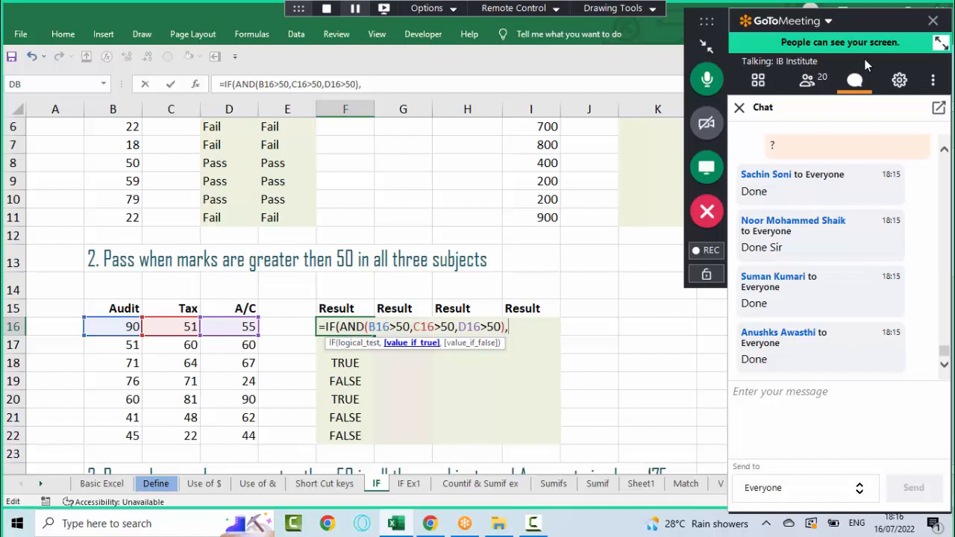
text("Pass","Fail)
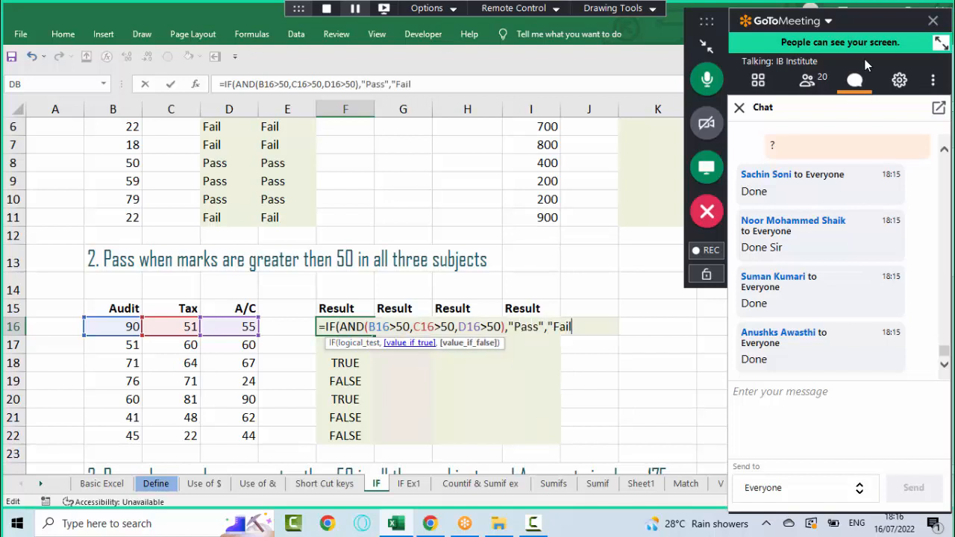
text("))
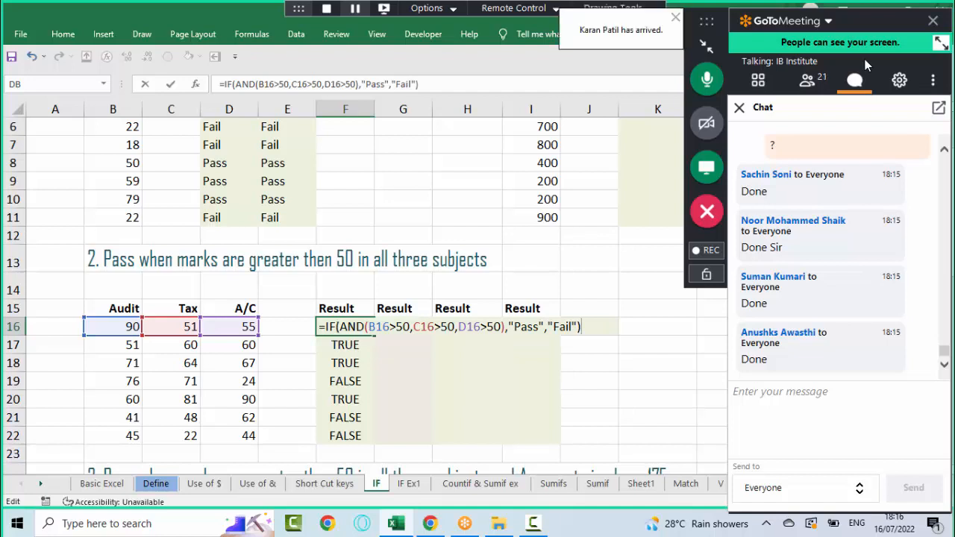
key(ctrl+Return)
key(ctrl+shift+Down)
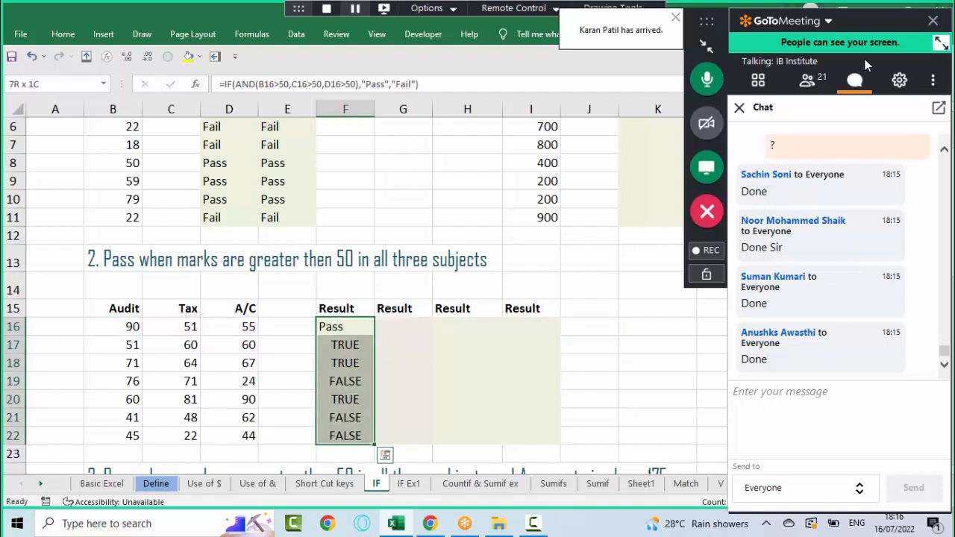
key(ctrl+d)
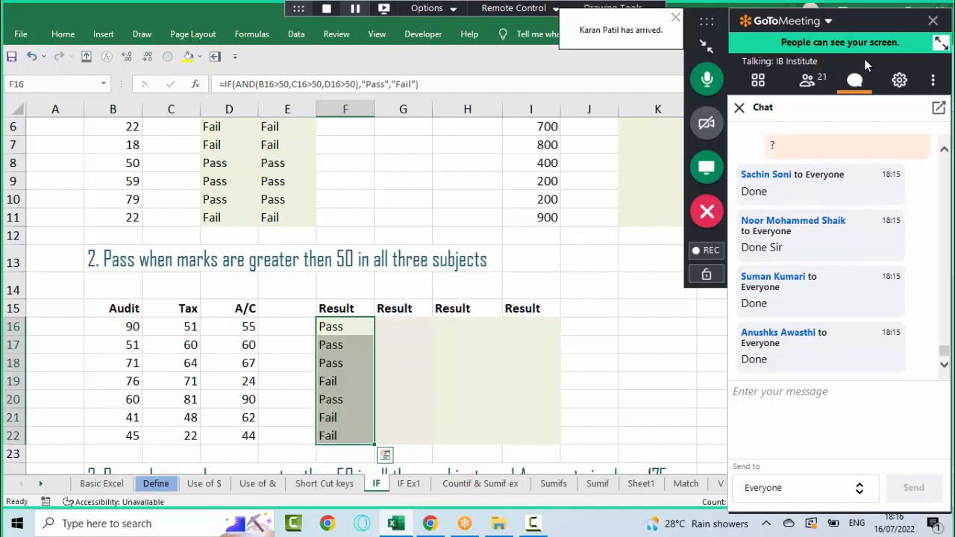
- Examine the three remaining Result columns in G16:I22 beside the first Result column
key(Right)
key(shift+Right)
key(shift+Down)
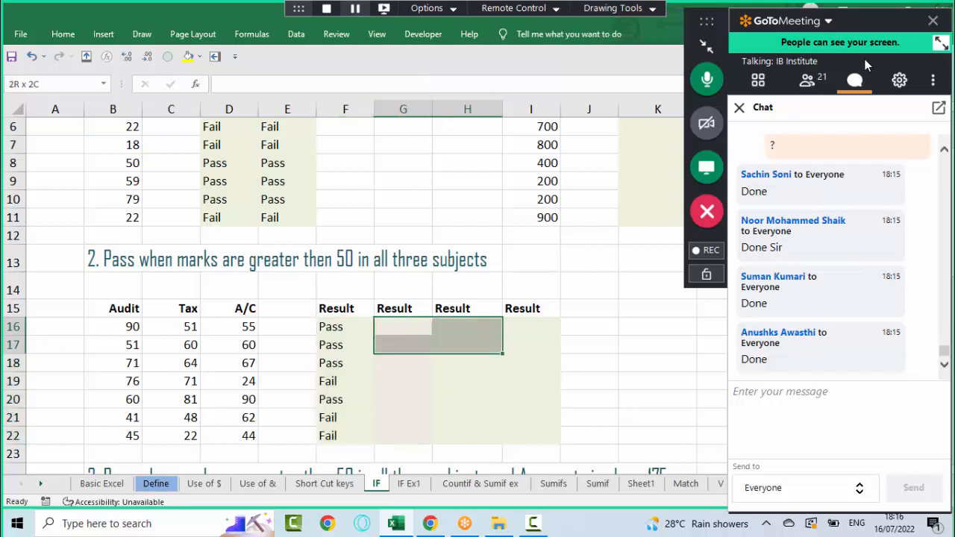
key(shift+Right)
key(shift+Down)
key(shift+Down)
key(shift+Down)
key(shift+Down)
key(shift+Down)
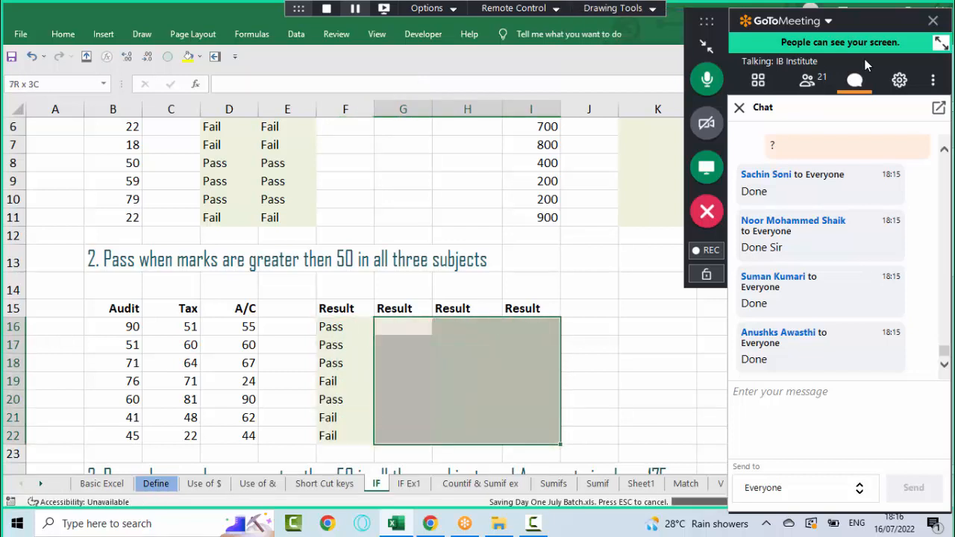
- Review F16's combined IF and AND formula without changing it, and mute the meeting microphone
key(Left)
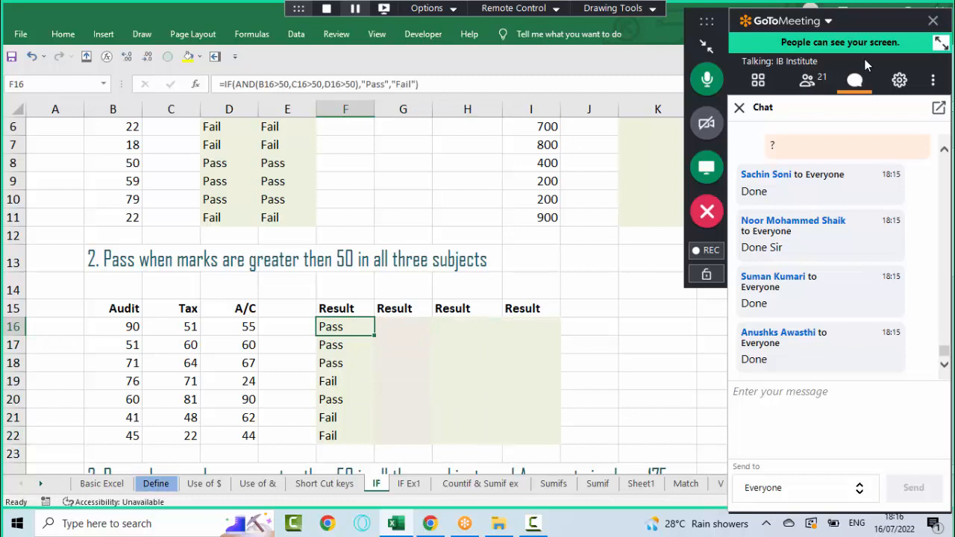
key(F2)
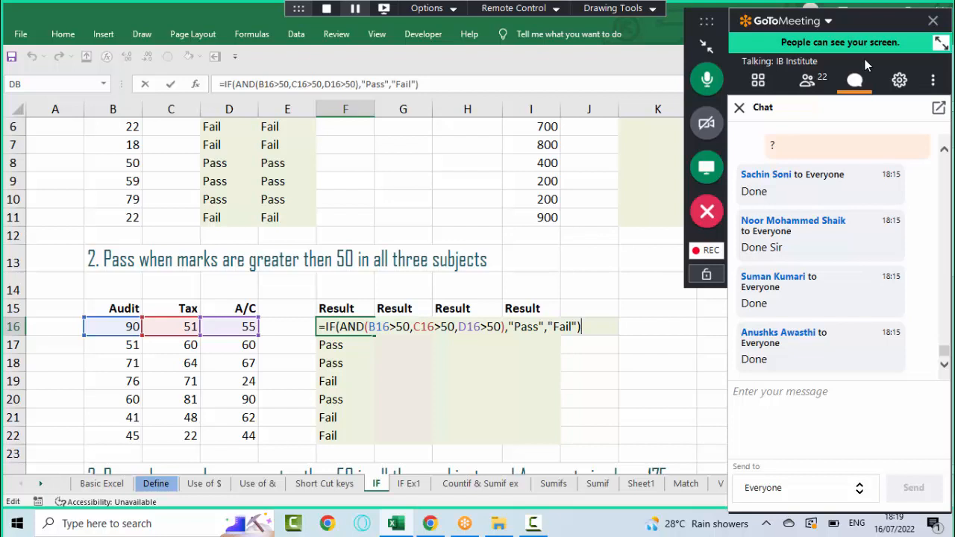
key(Return)
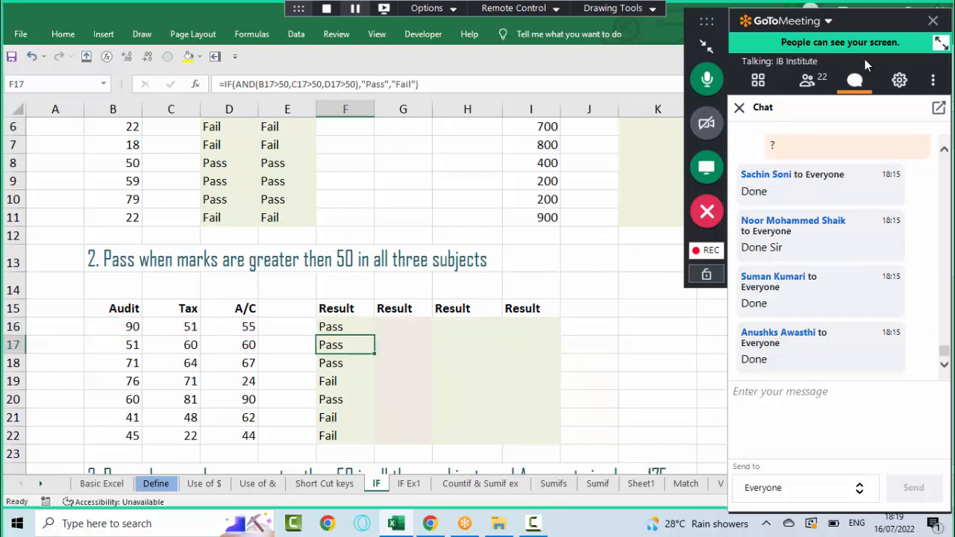
click(707, 79)
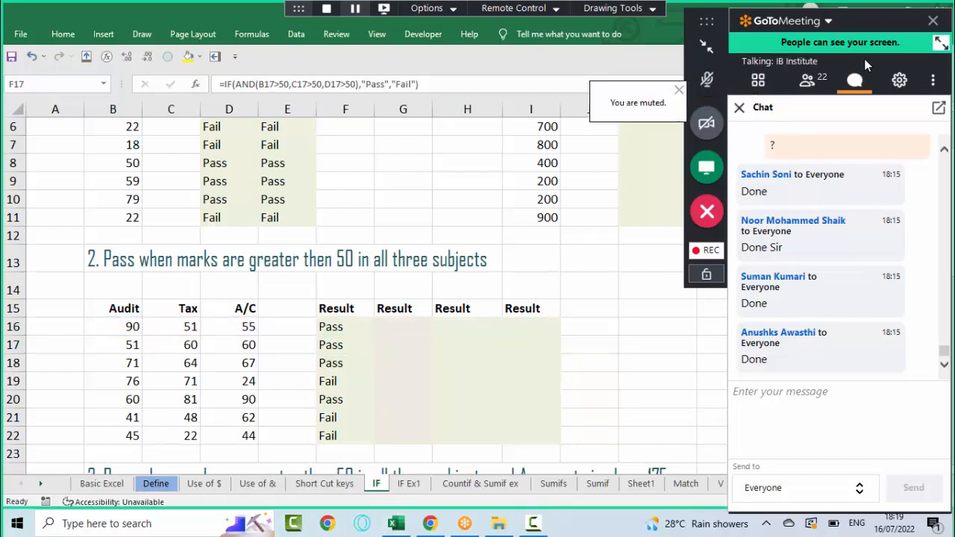